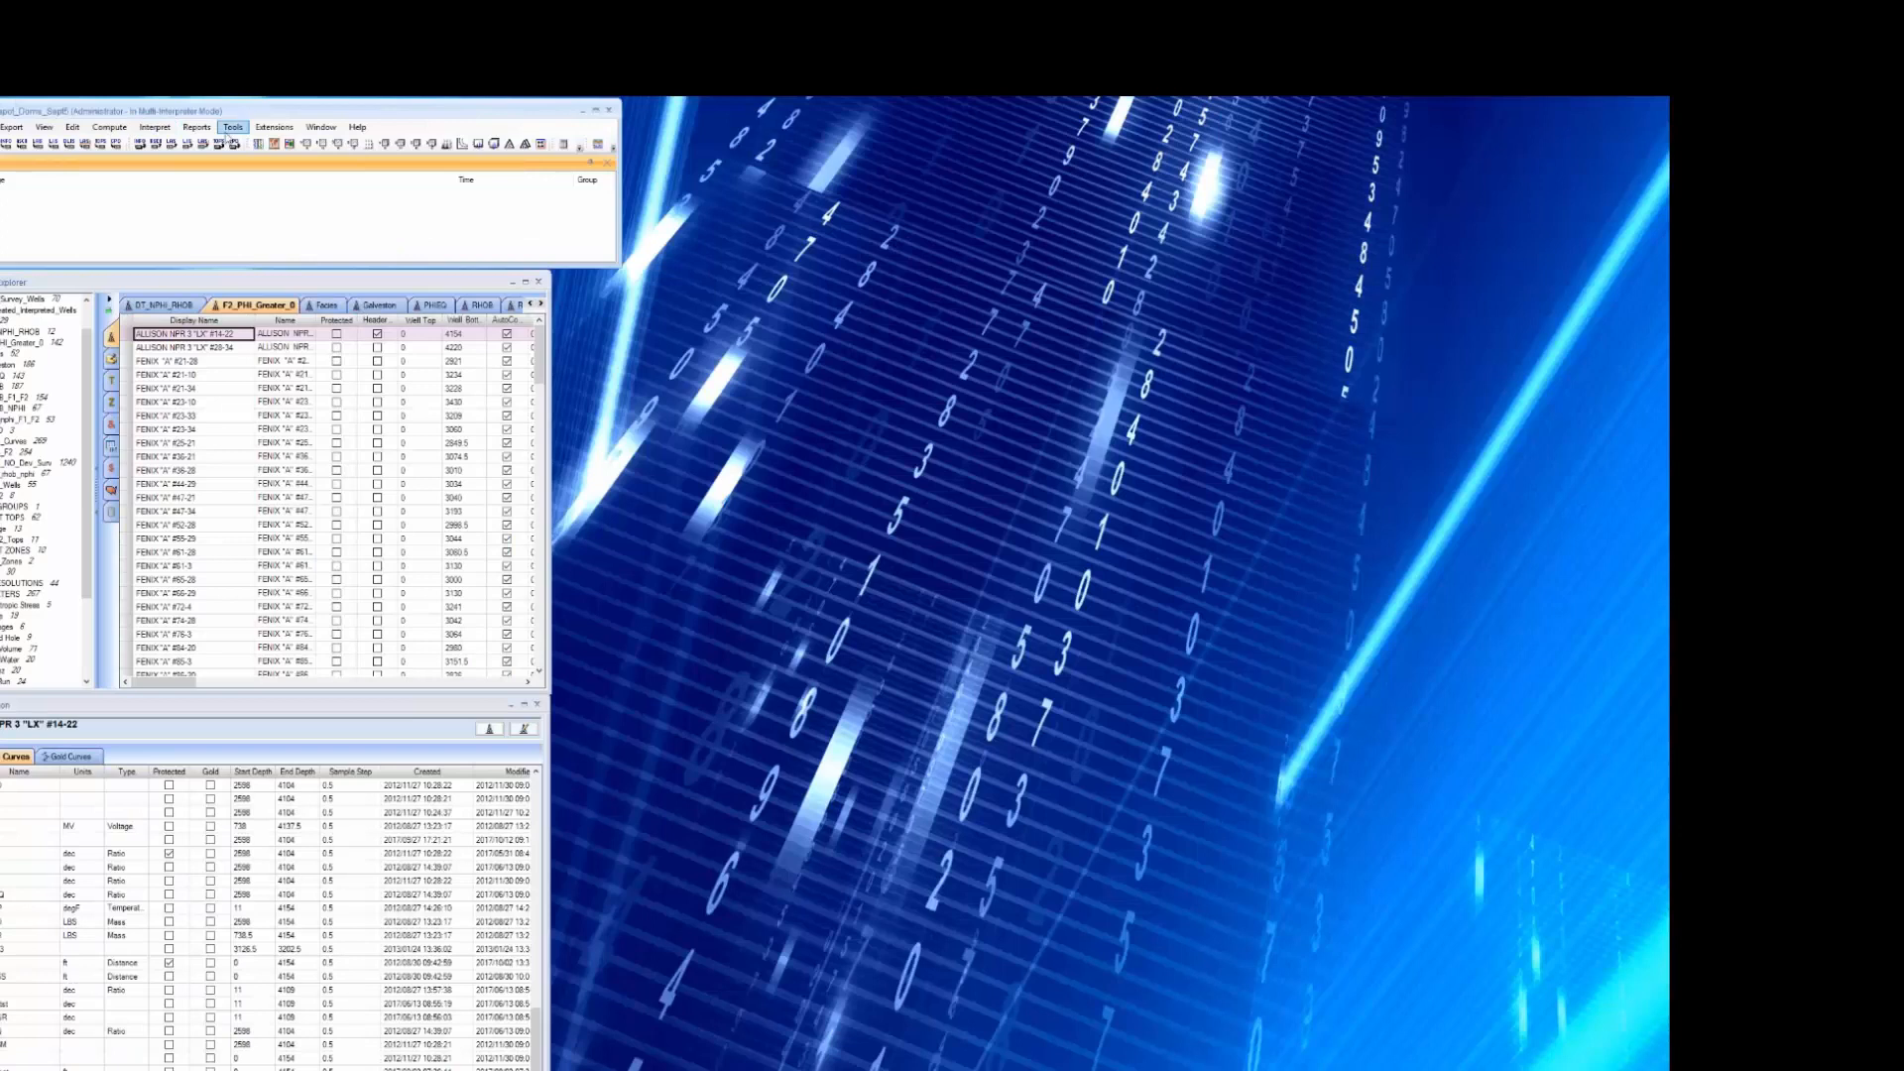
Open the Window Linking tool and move its window over the well explorer.
{"action": "left_click", "coordinate": [232, 129]}
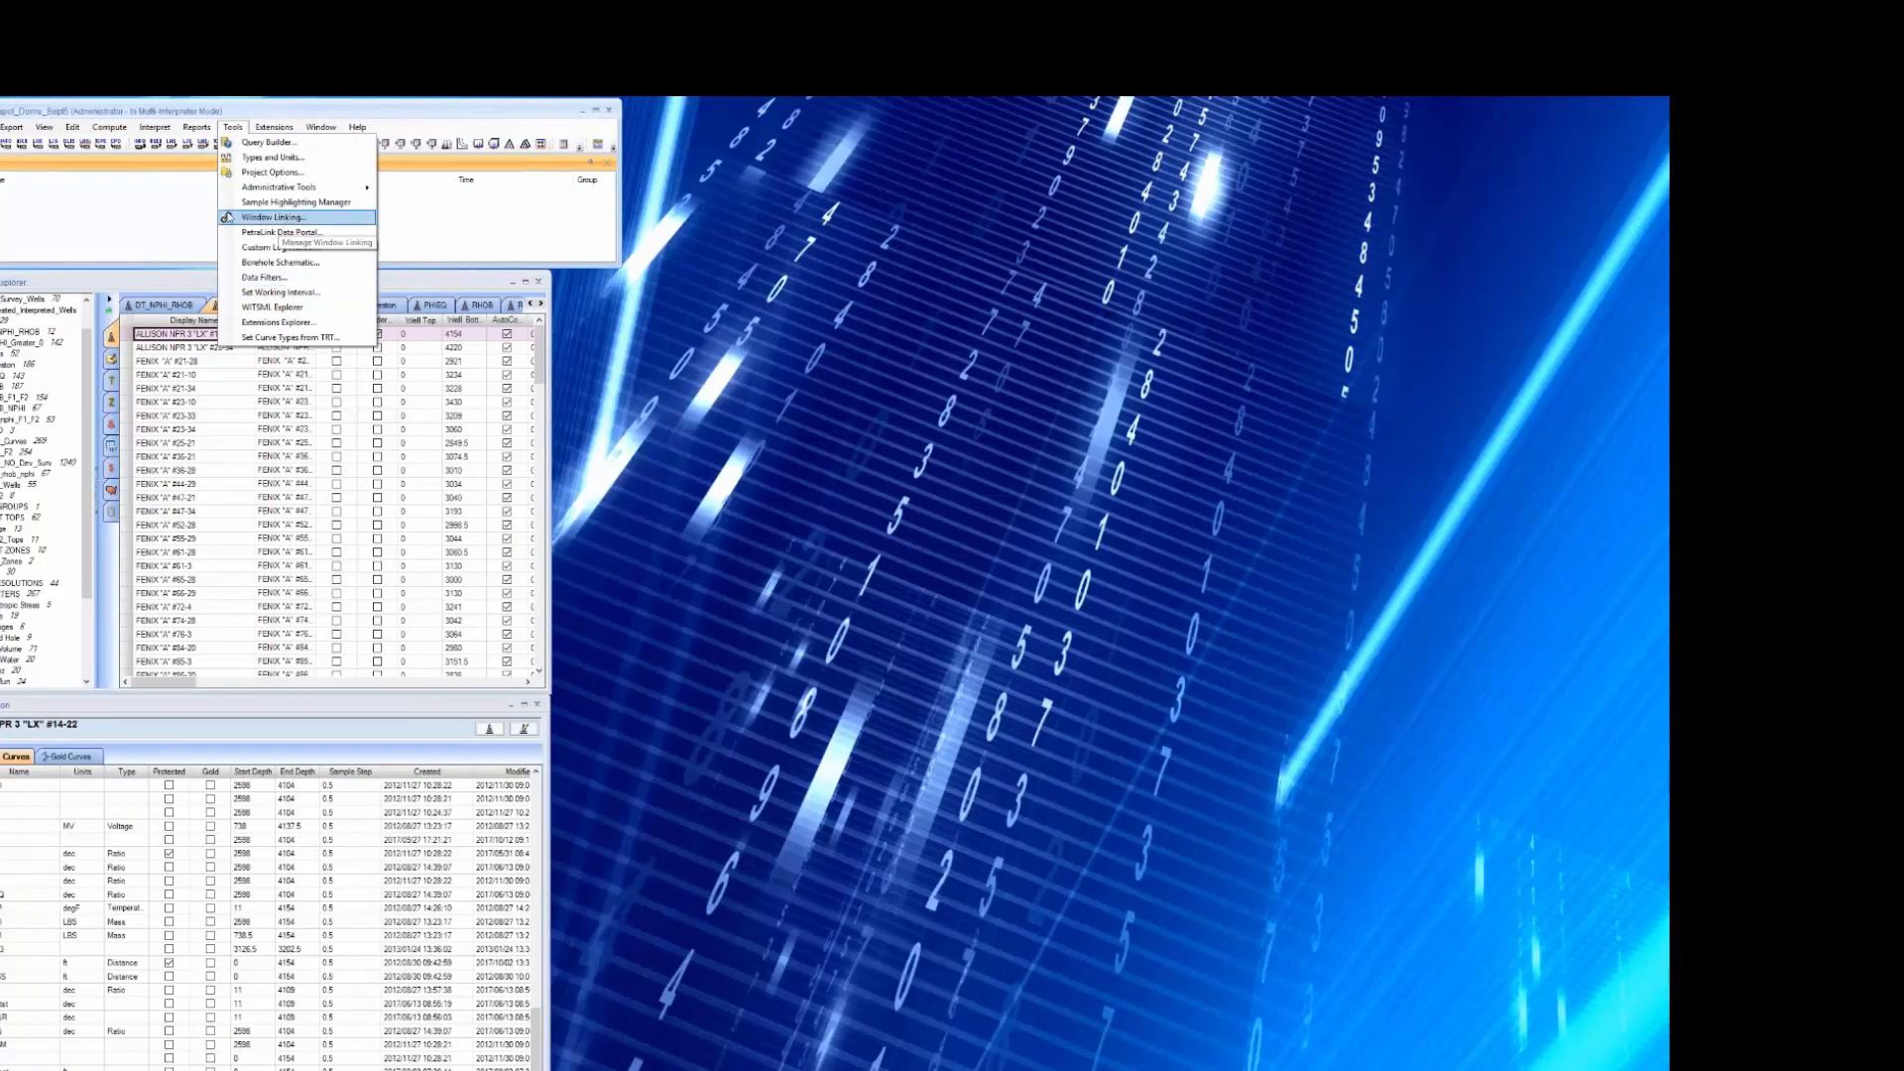
{"action": "left_click", "coordinate": [279, 221]}
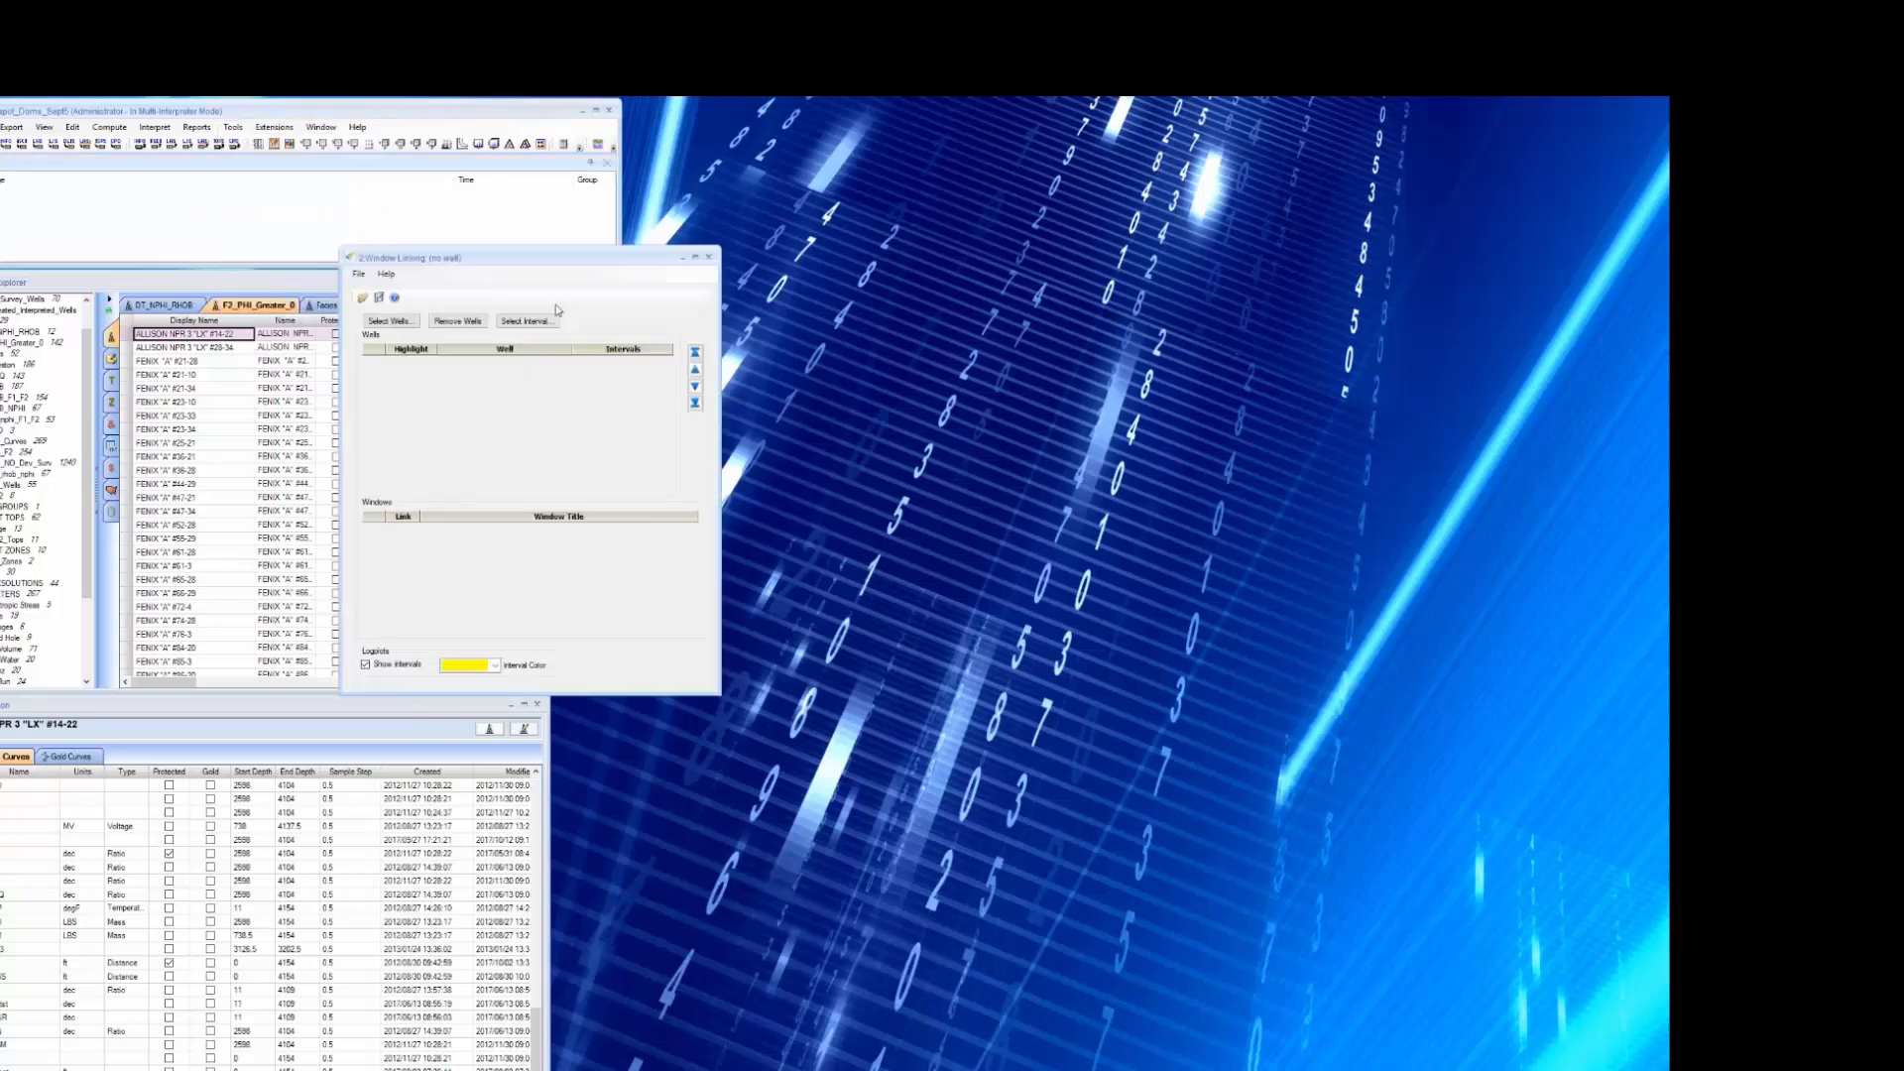
{"action": "left_click_drag", "start_coordinate": [583, 248], "coordinate": [431, 270]}
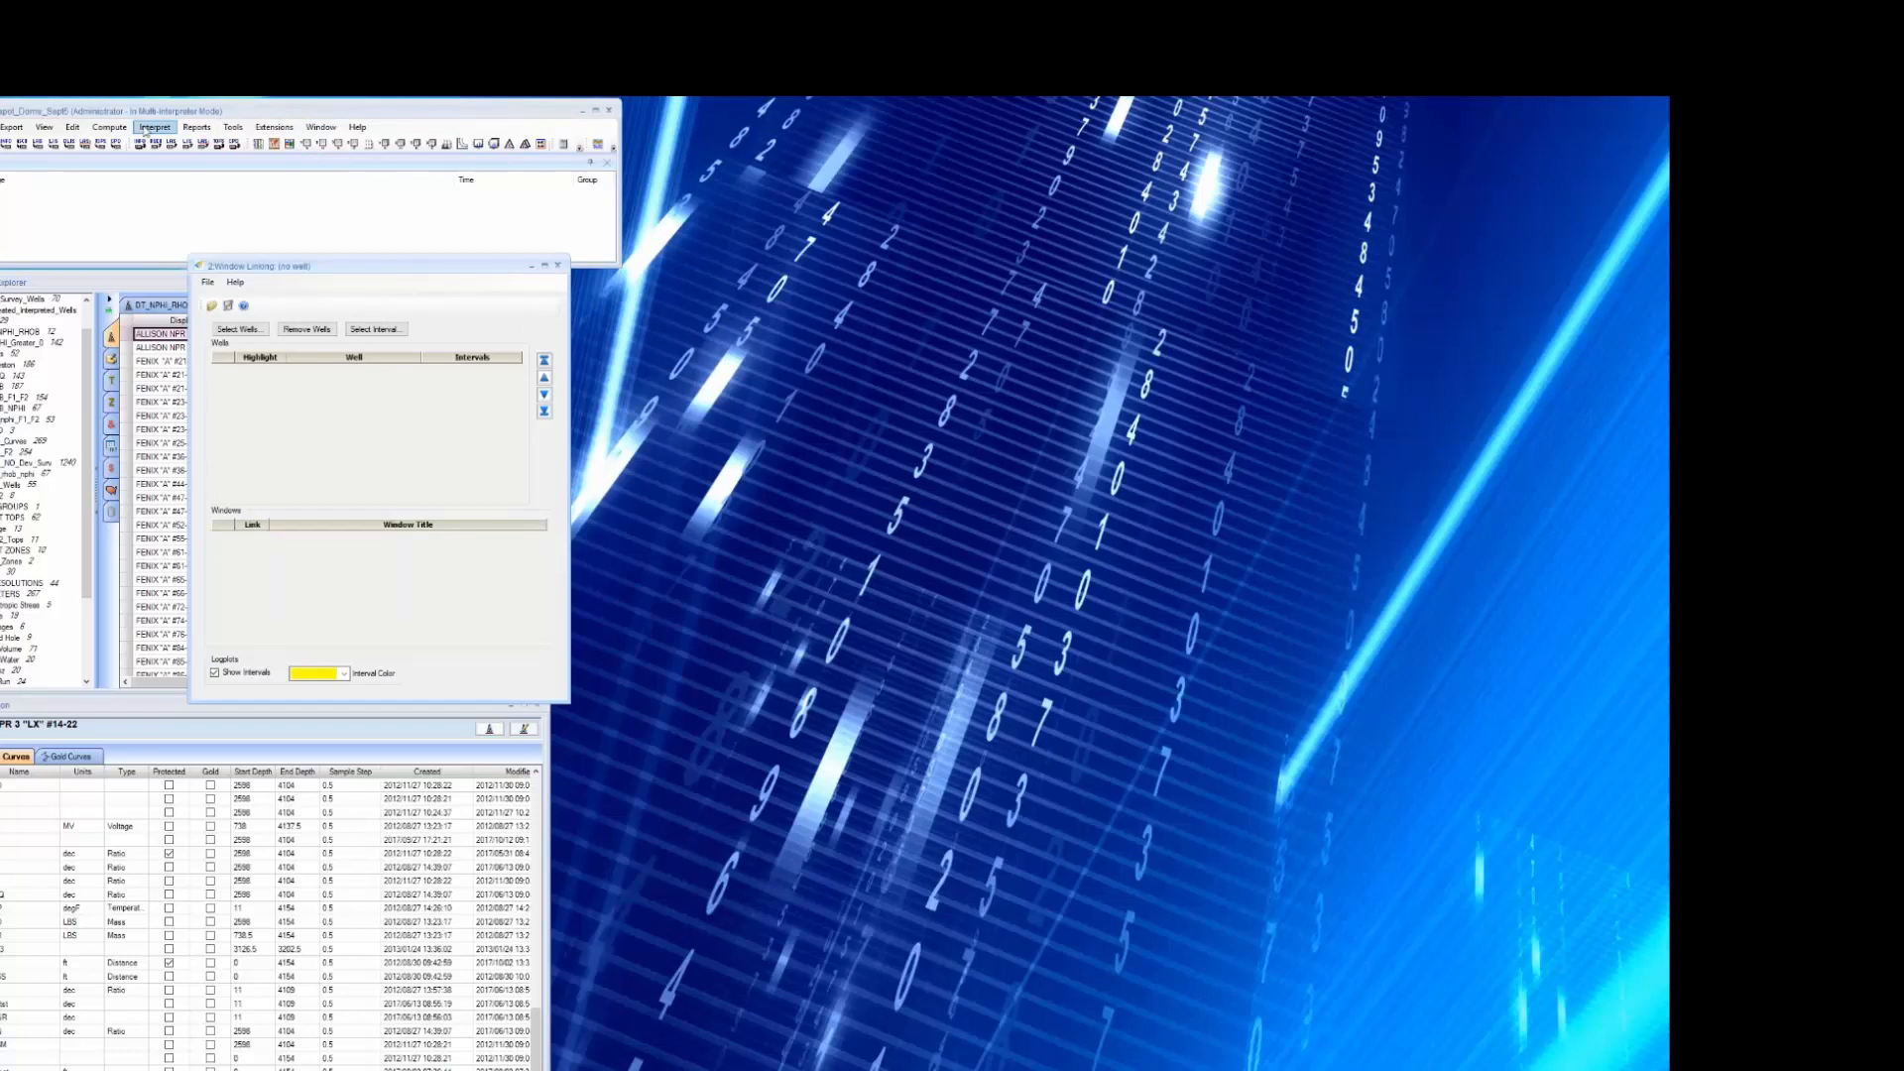
Open a logplot for well ALLISON NPR 3 "LX" #14-22, place it clear of the other windows and make it narrower.
{"action": "left_click", "coordinate": [47, 128]}
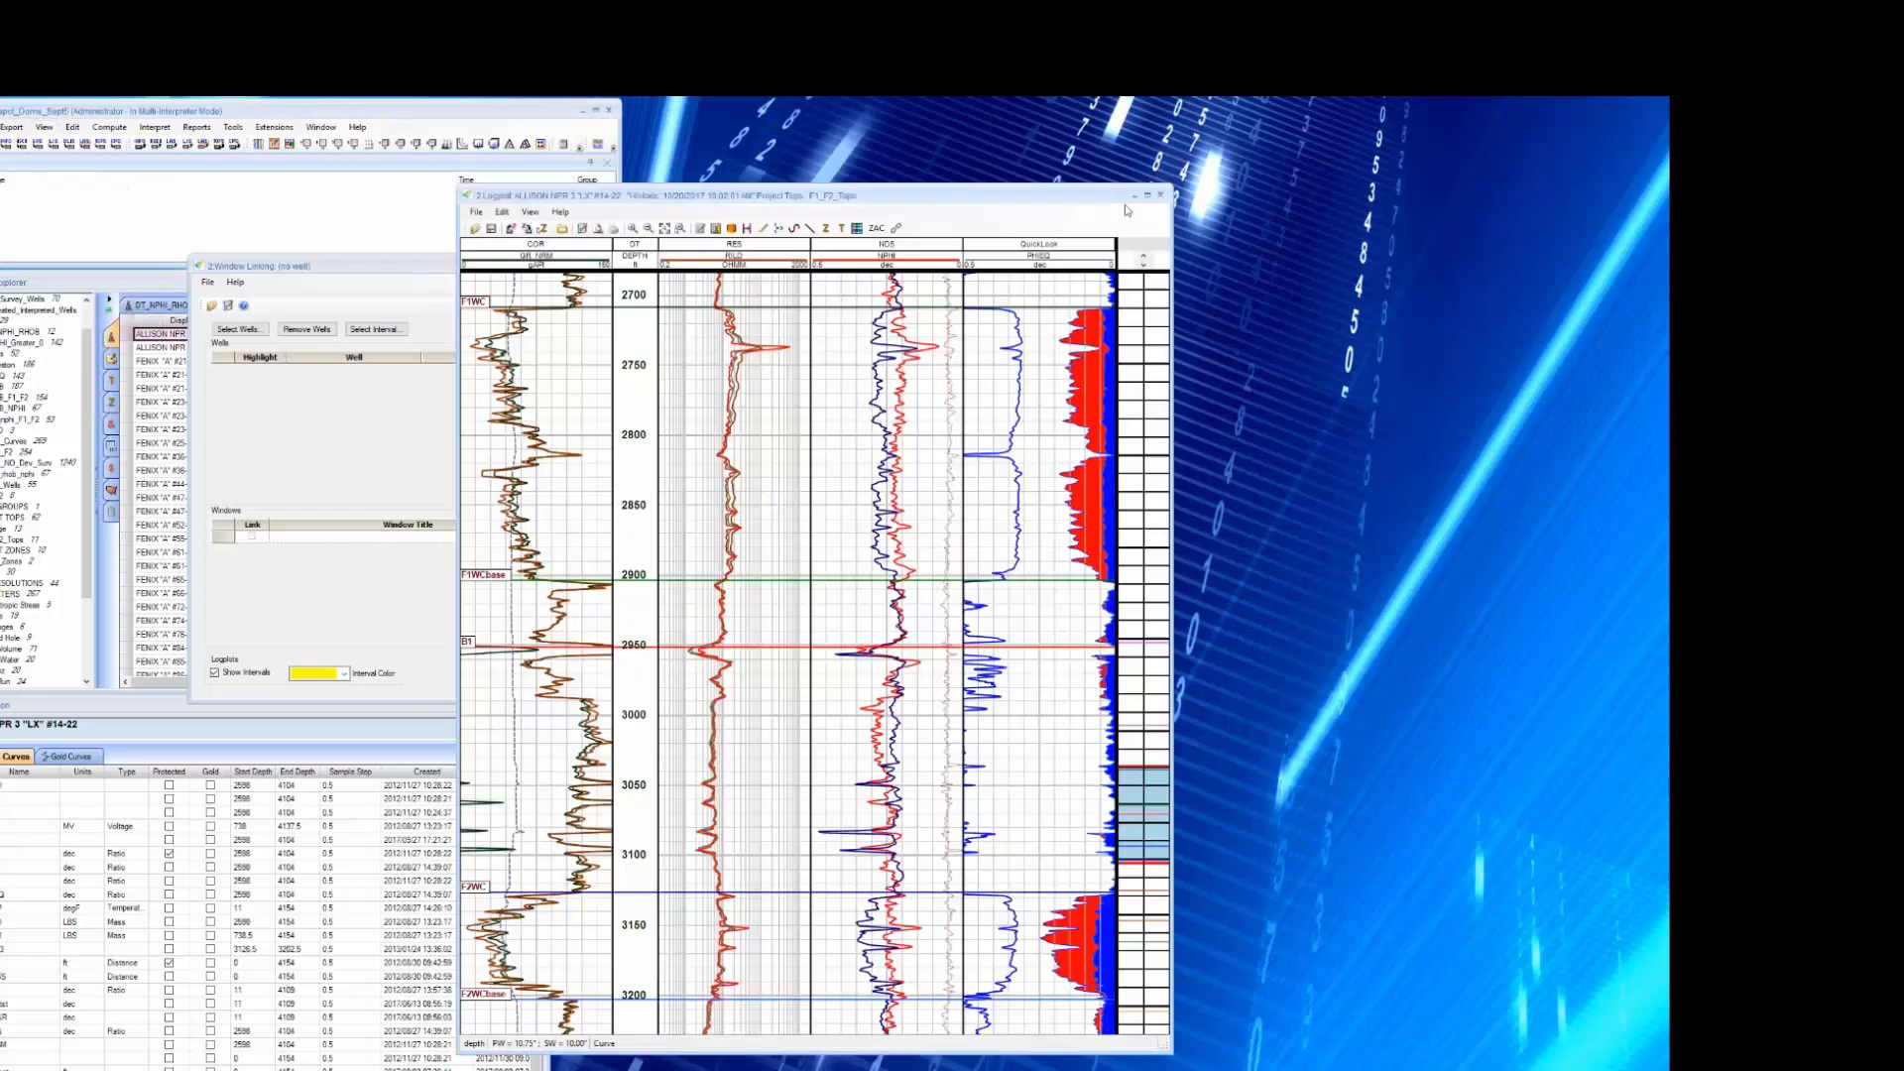
{"action": "left_click_drag", "start_coordinate": [922, 195], "coordinate": [1392, 192]}
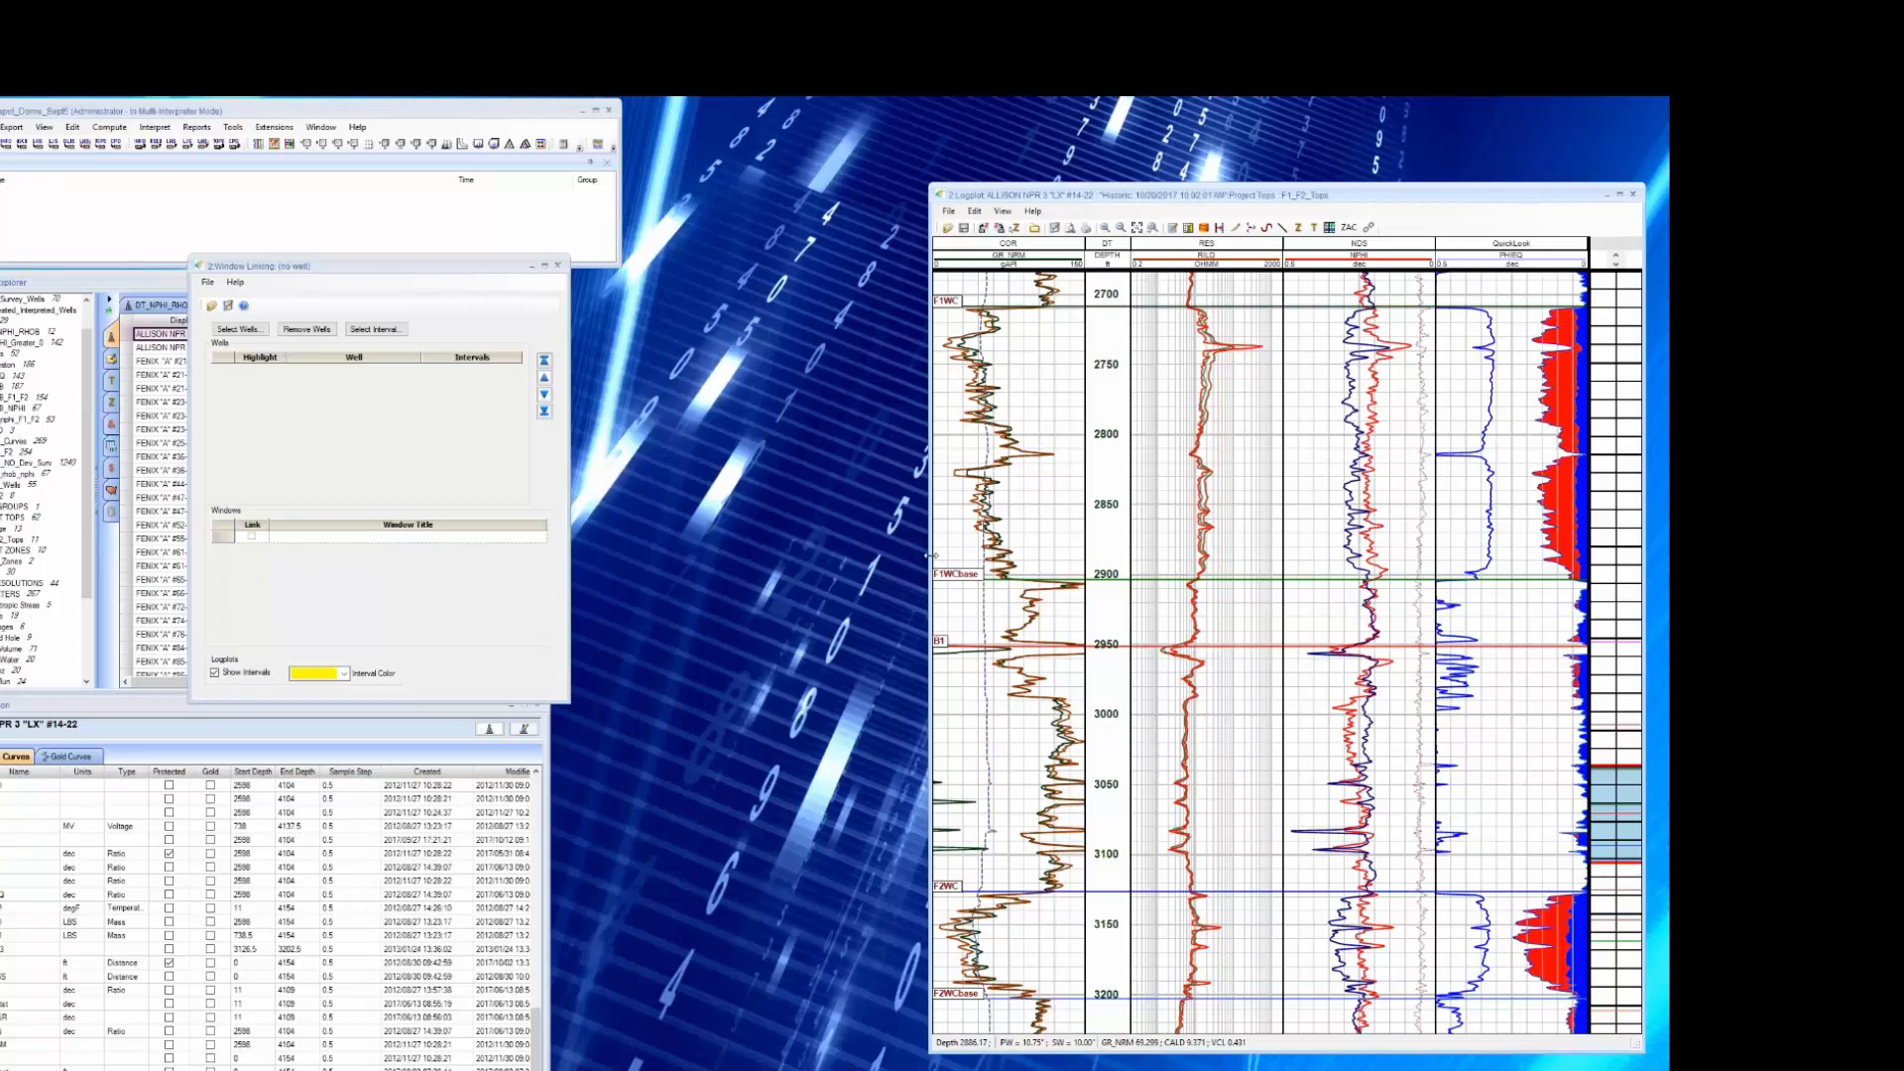
{"action": "left_click_drag", "start_coordinate": [930, 555], "coordinate": [1119, 556]}
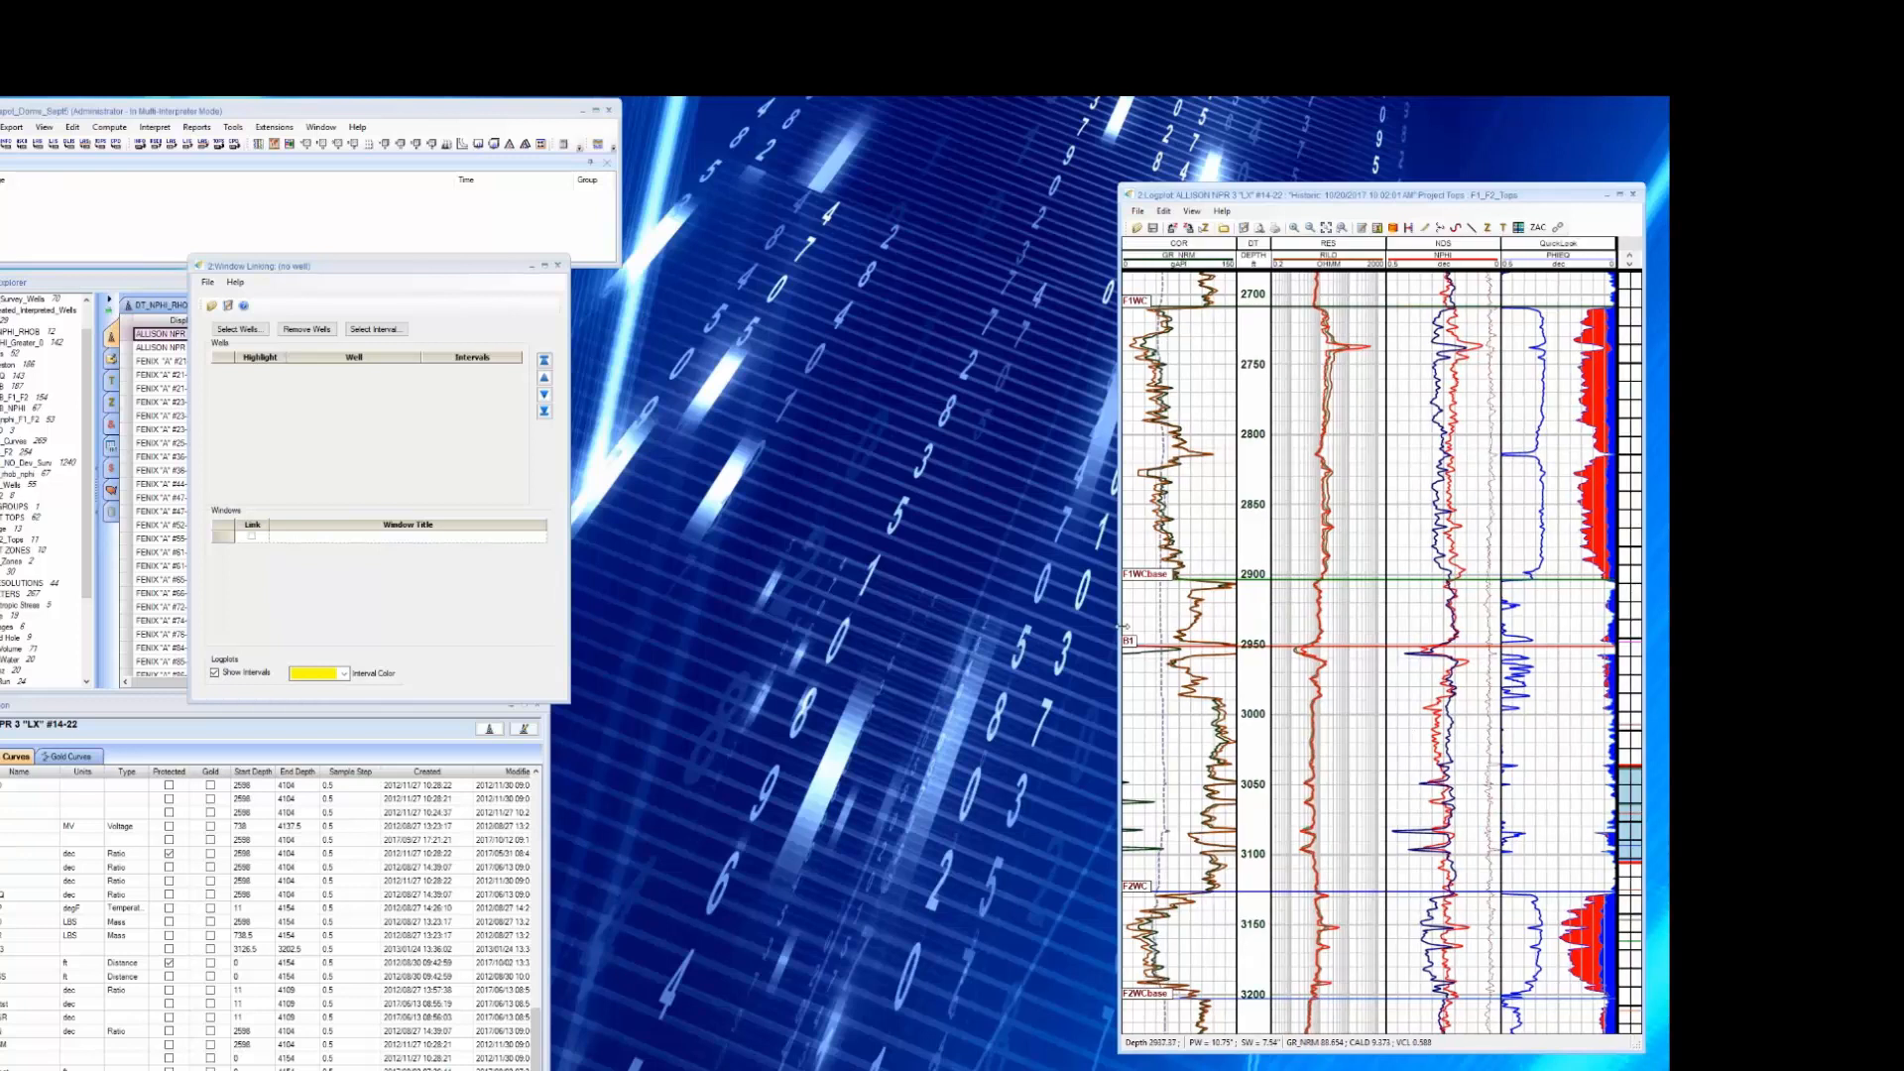
{"action": "left_click_drag", "start_coordinate": [1124, 627], "coordinate": [1195, 633]}
Create a Neutron-Density crossplot for the same well and place it beside the logplot.
{"action": "left_click", "coordinate": [44, 127]}
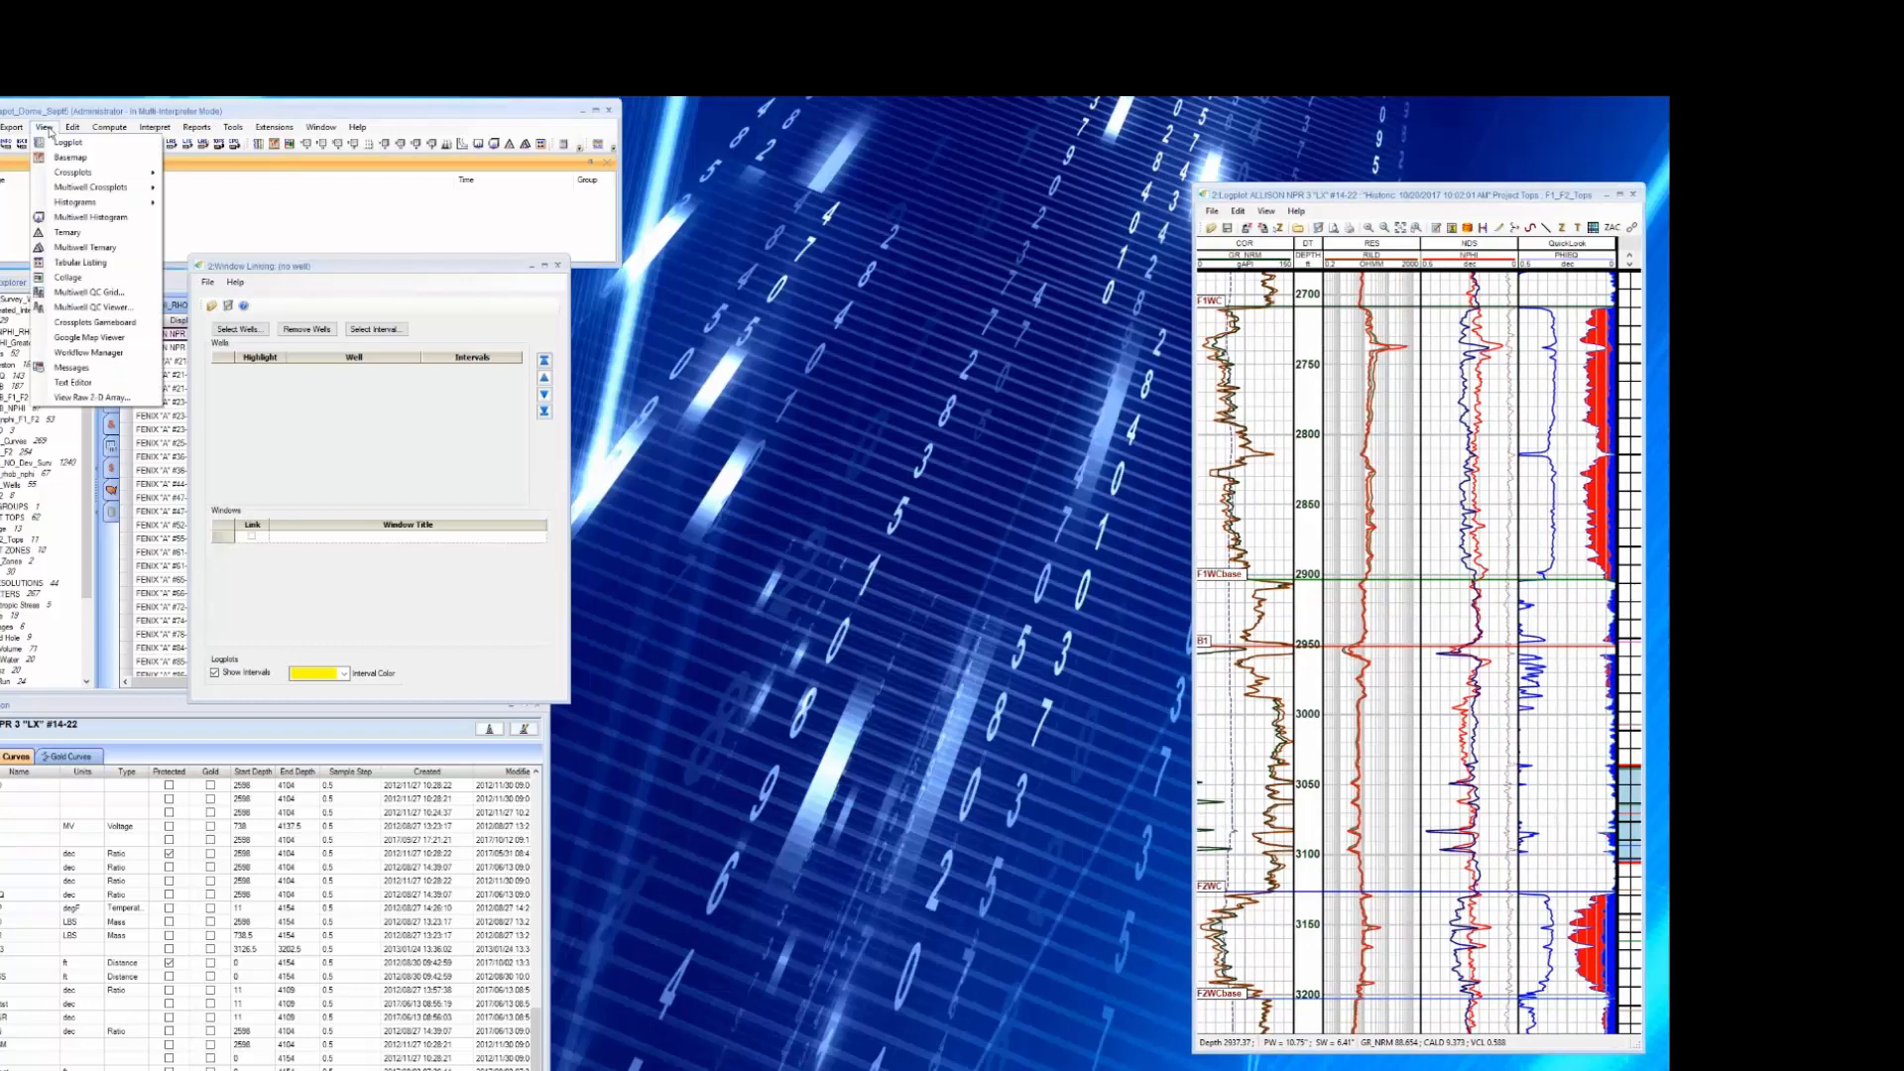
{"action": "mouse_move", "coordinate": [117, 173]}
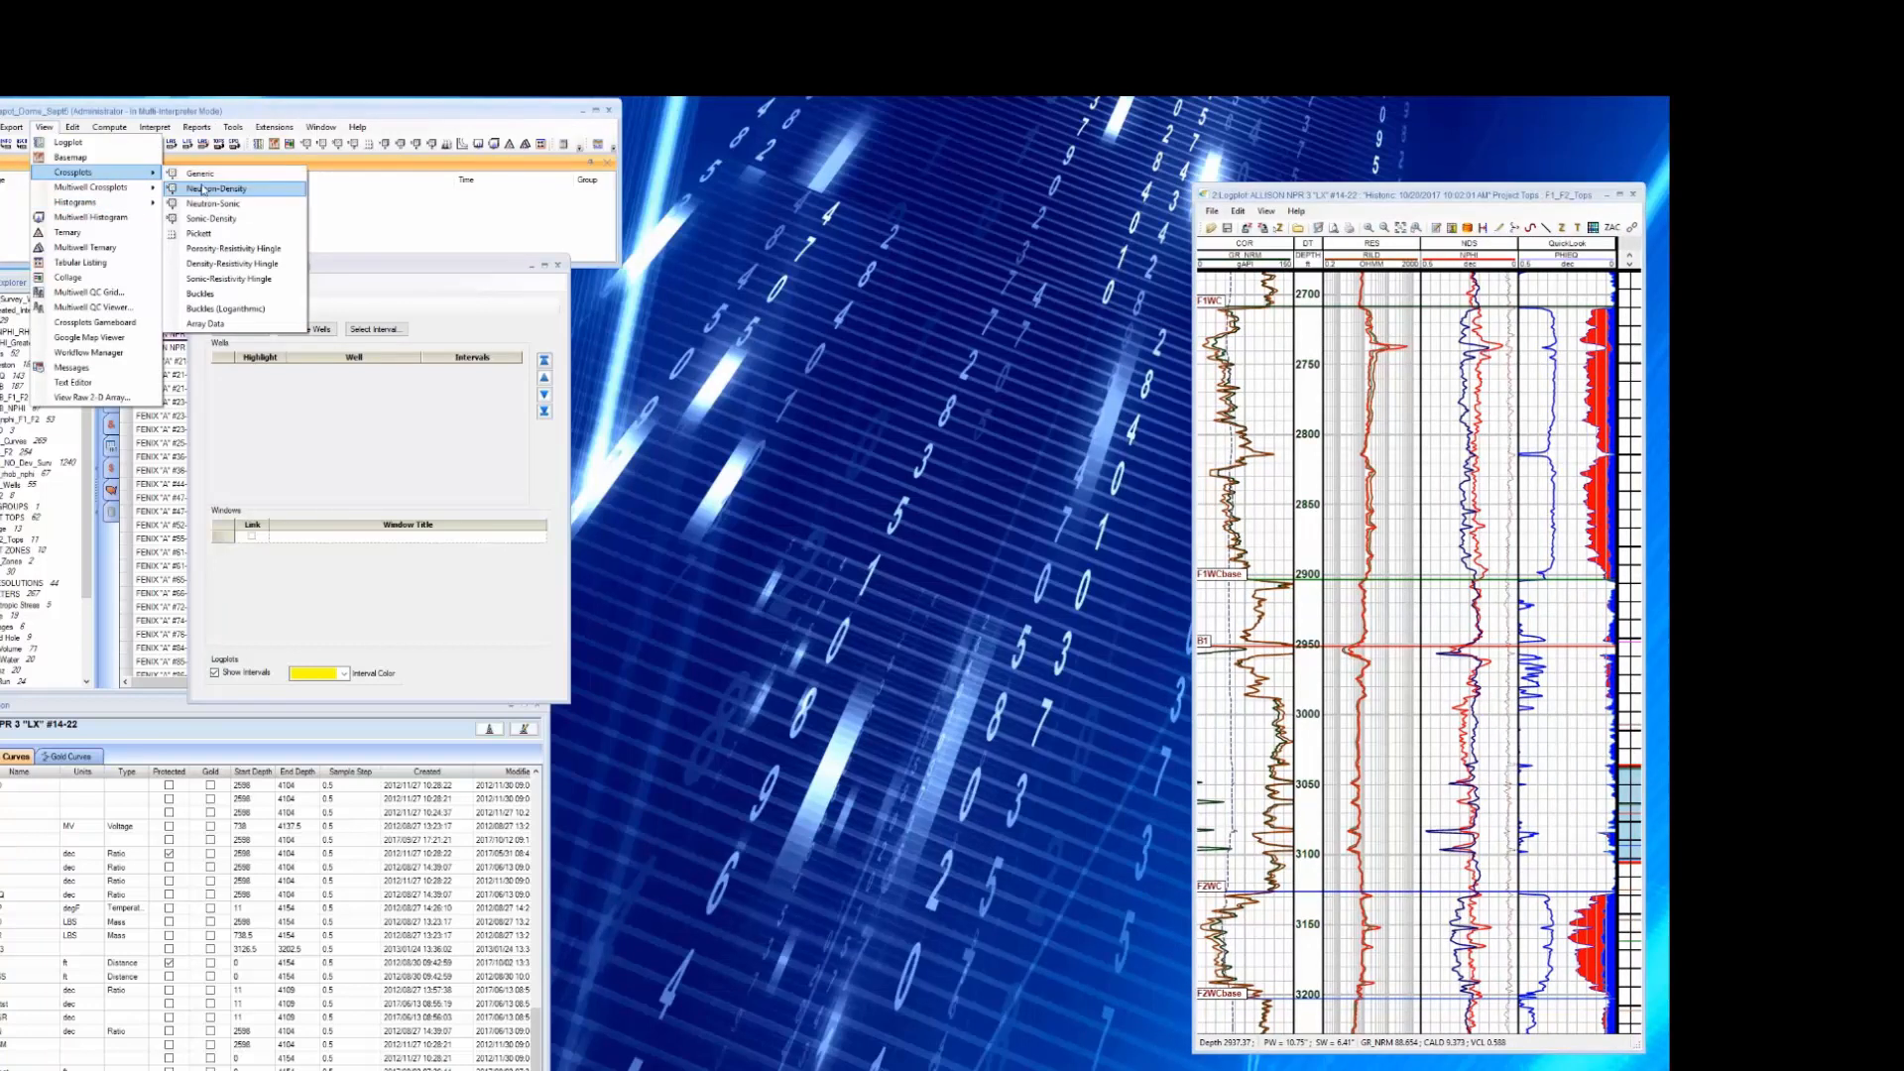
{"action": "left_click", "coordinate": [201, 188]}
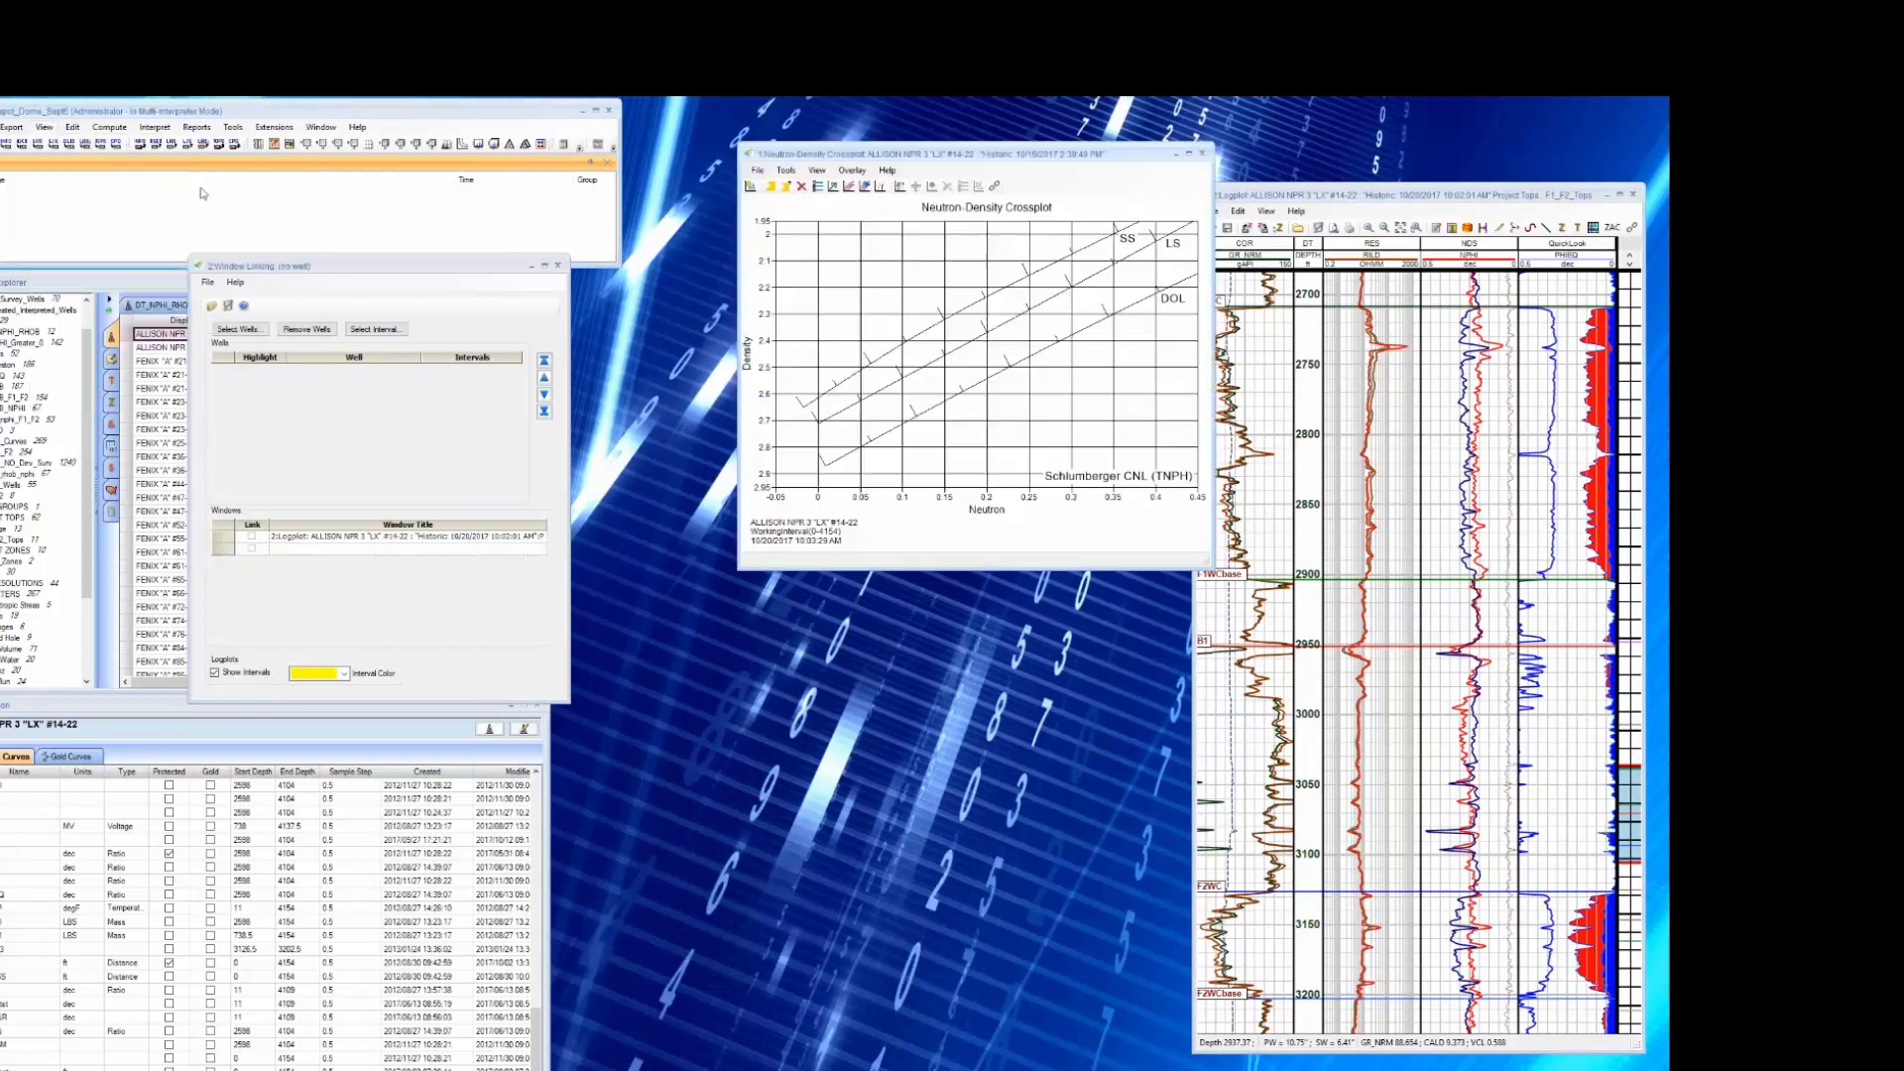
{"action": "left_click_drag", "start_coordinate": [1085, 155], "coordinate": [1068, 195]}
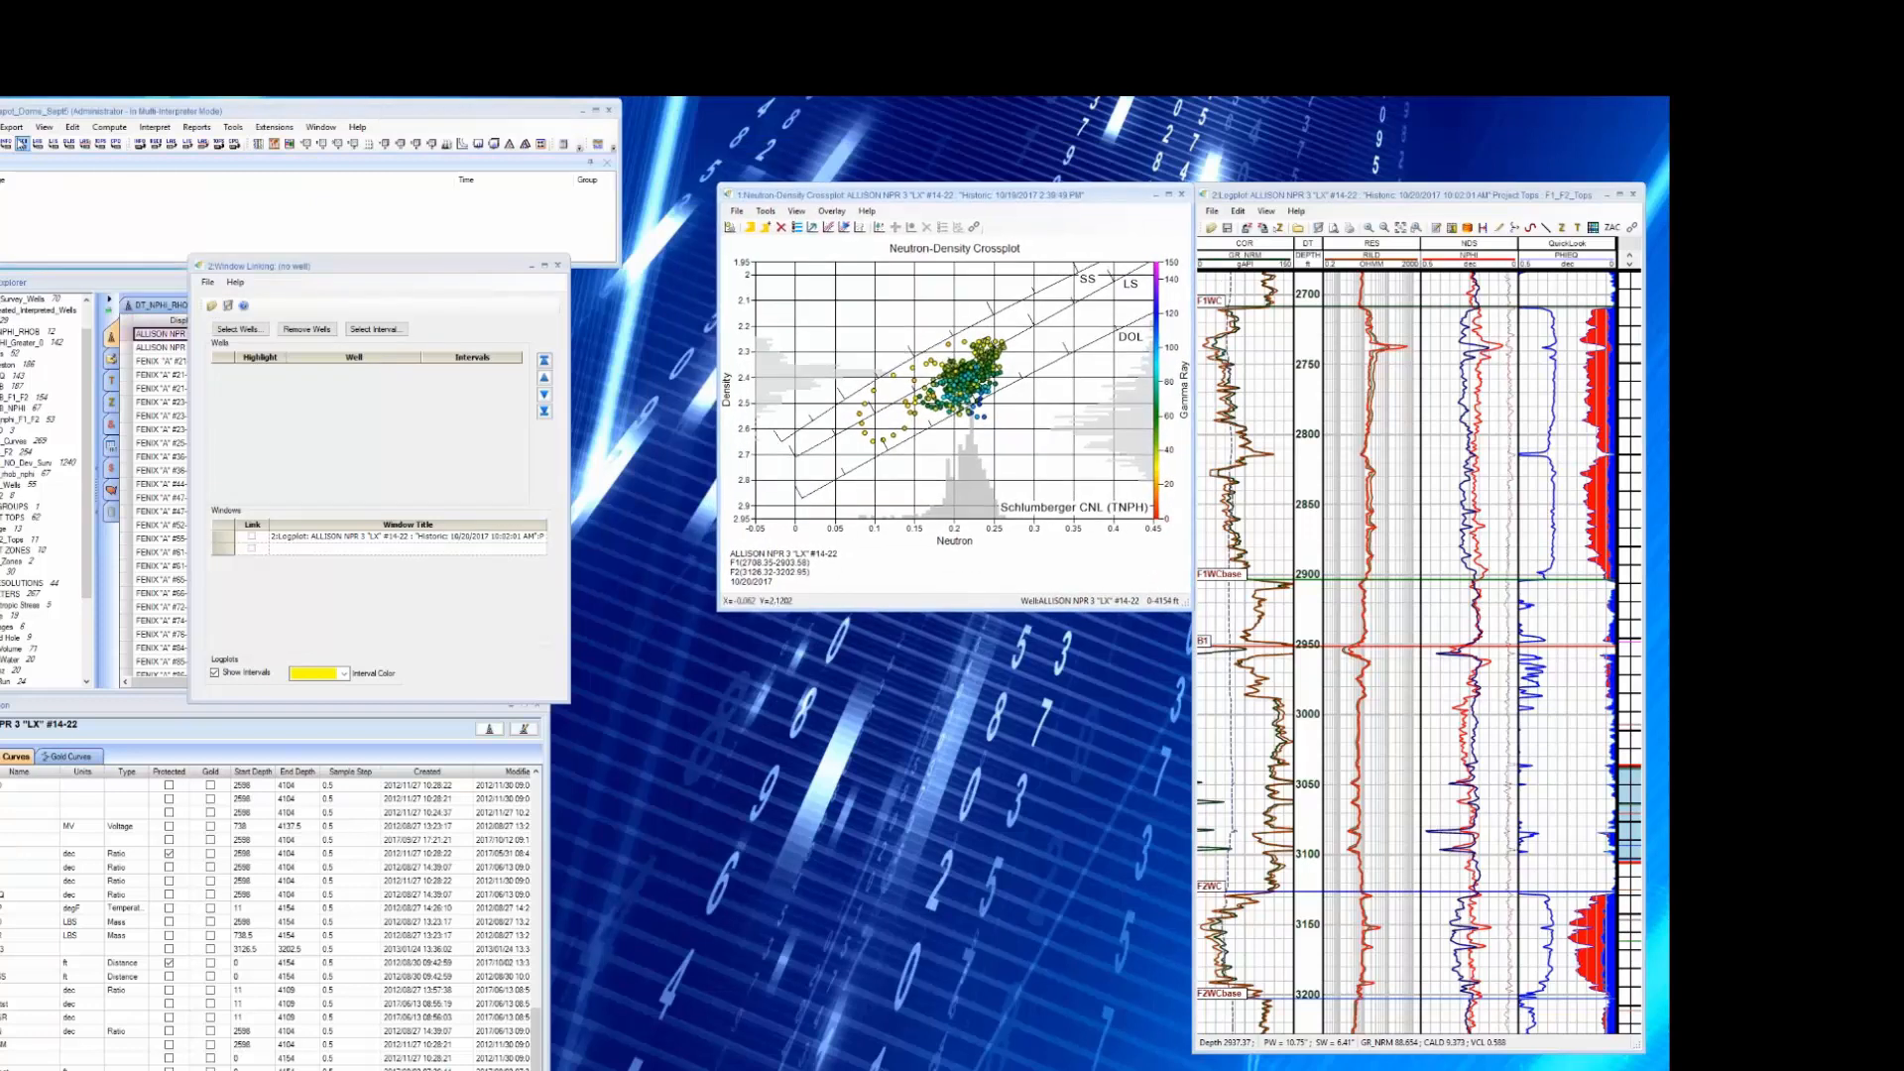
Create a Gamma Ray histogram for the well and place it directly below the crossplot.
{"action": "left_click", "coordinate": [43, 127]}
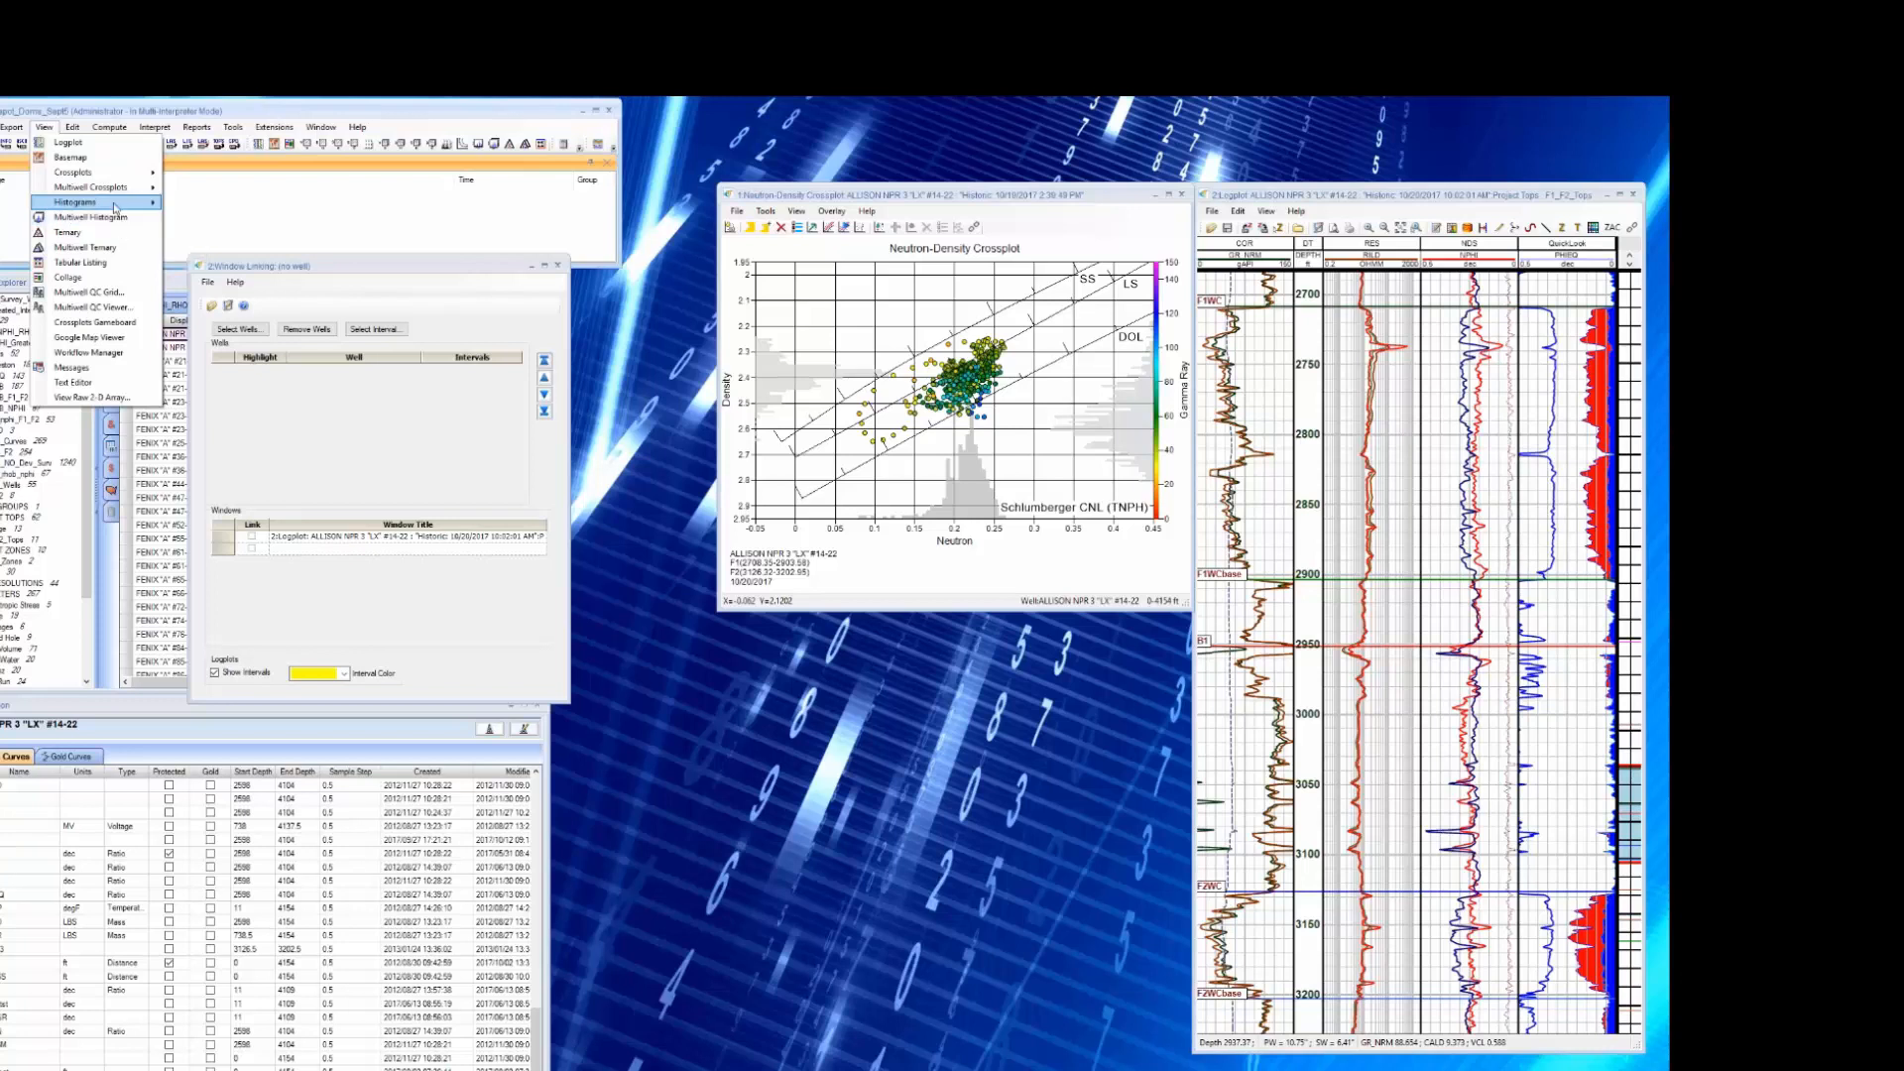
{"action": "mouse_move", "coordinate": [129, 202]}
{"action": "left_click", "coordinate": [203, 204]}
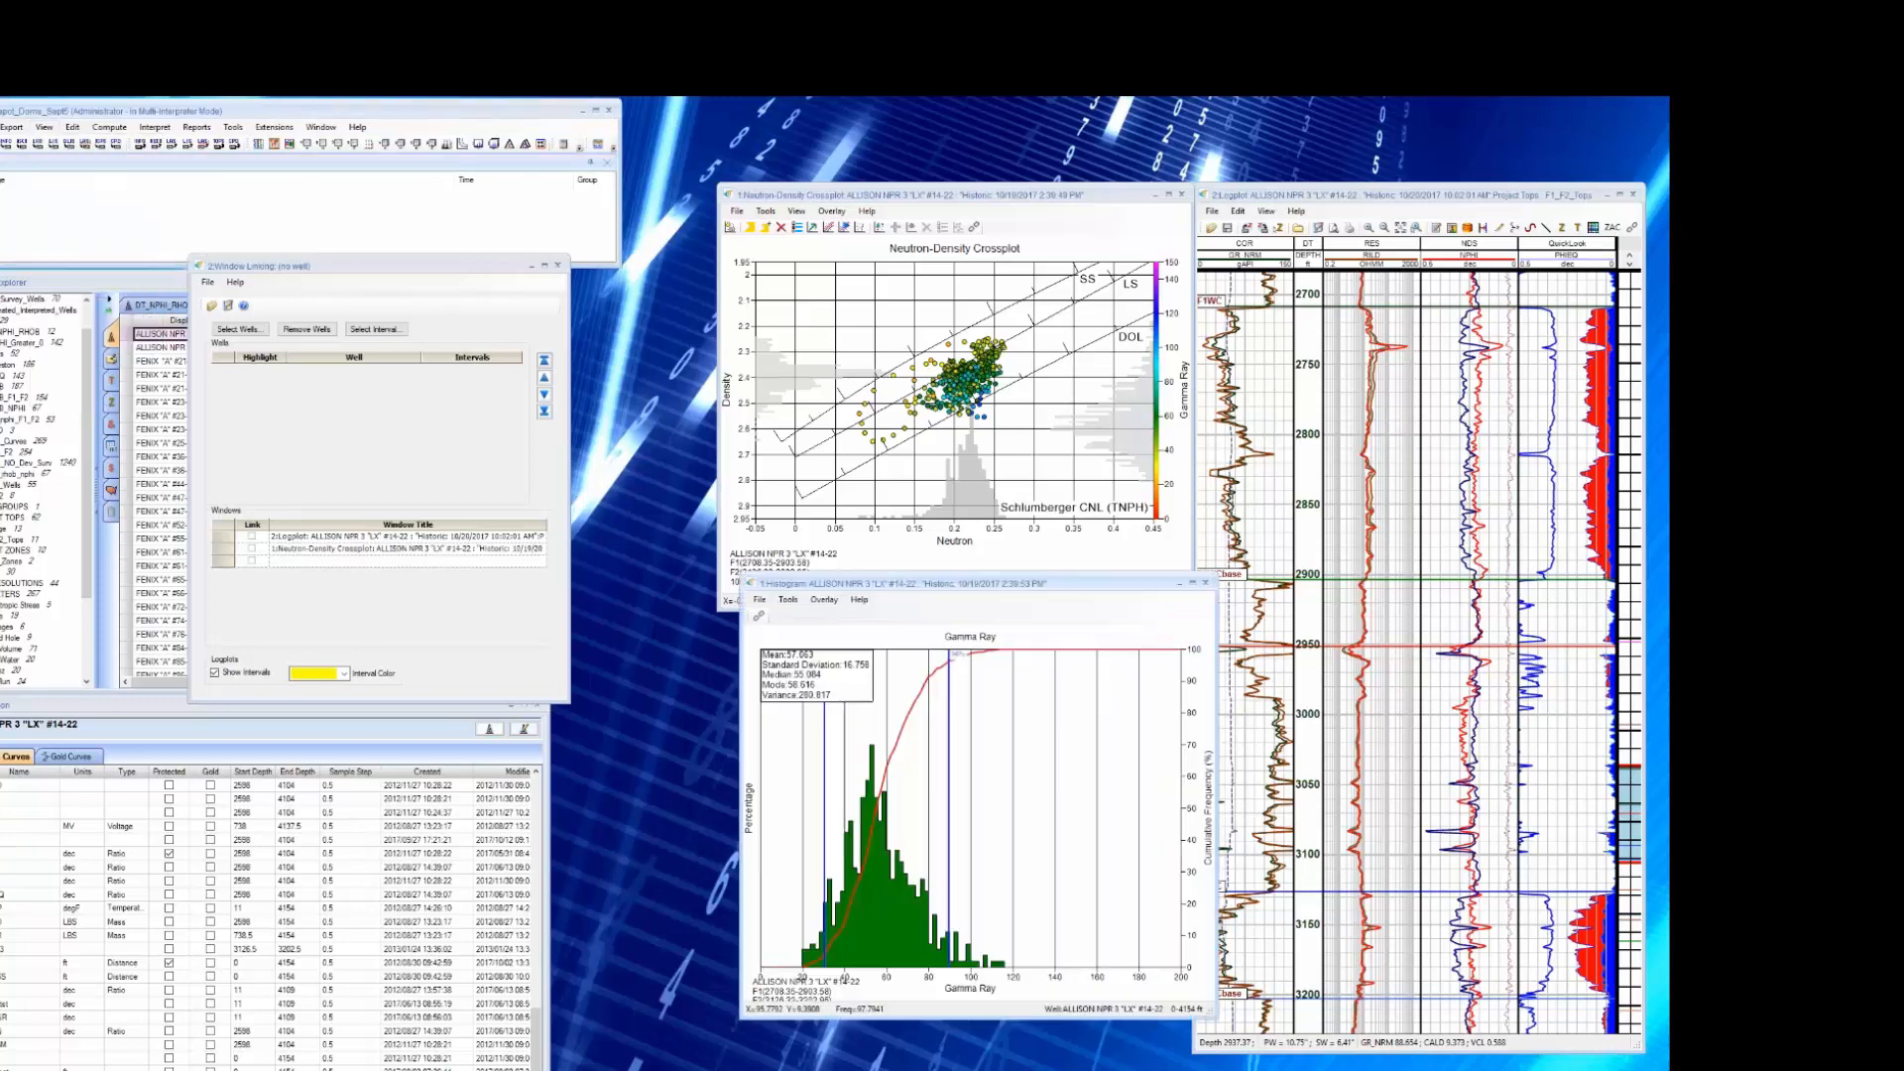
{"action": "left_click_drag", "start_coordinate": [1099, 587], "coordinate": [1076, 627]}
Open the QuickLook interpretation module and arrange it beneath the Window Linking window, next to the plots.
{"action": "left_click_drag", "start_coordinate": [494, 262], "coordinate": [557, 182]}
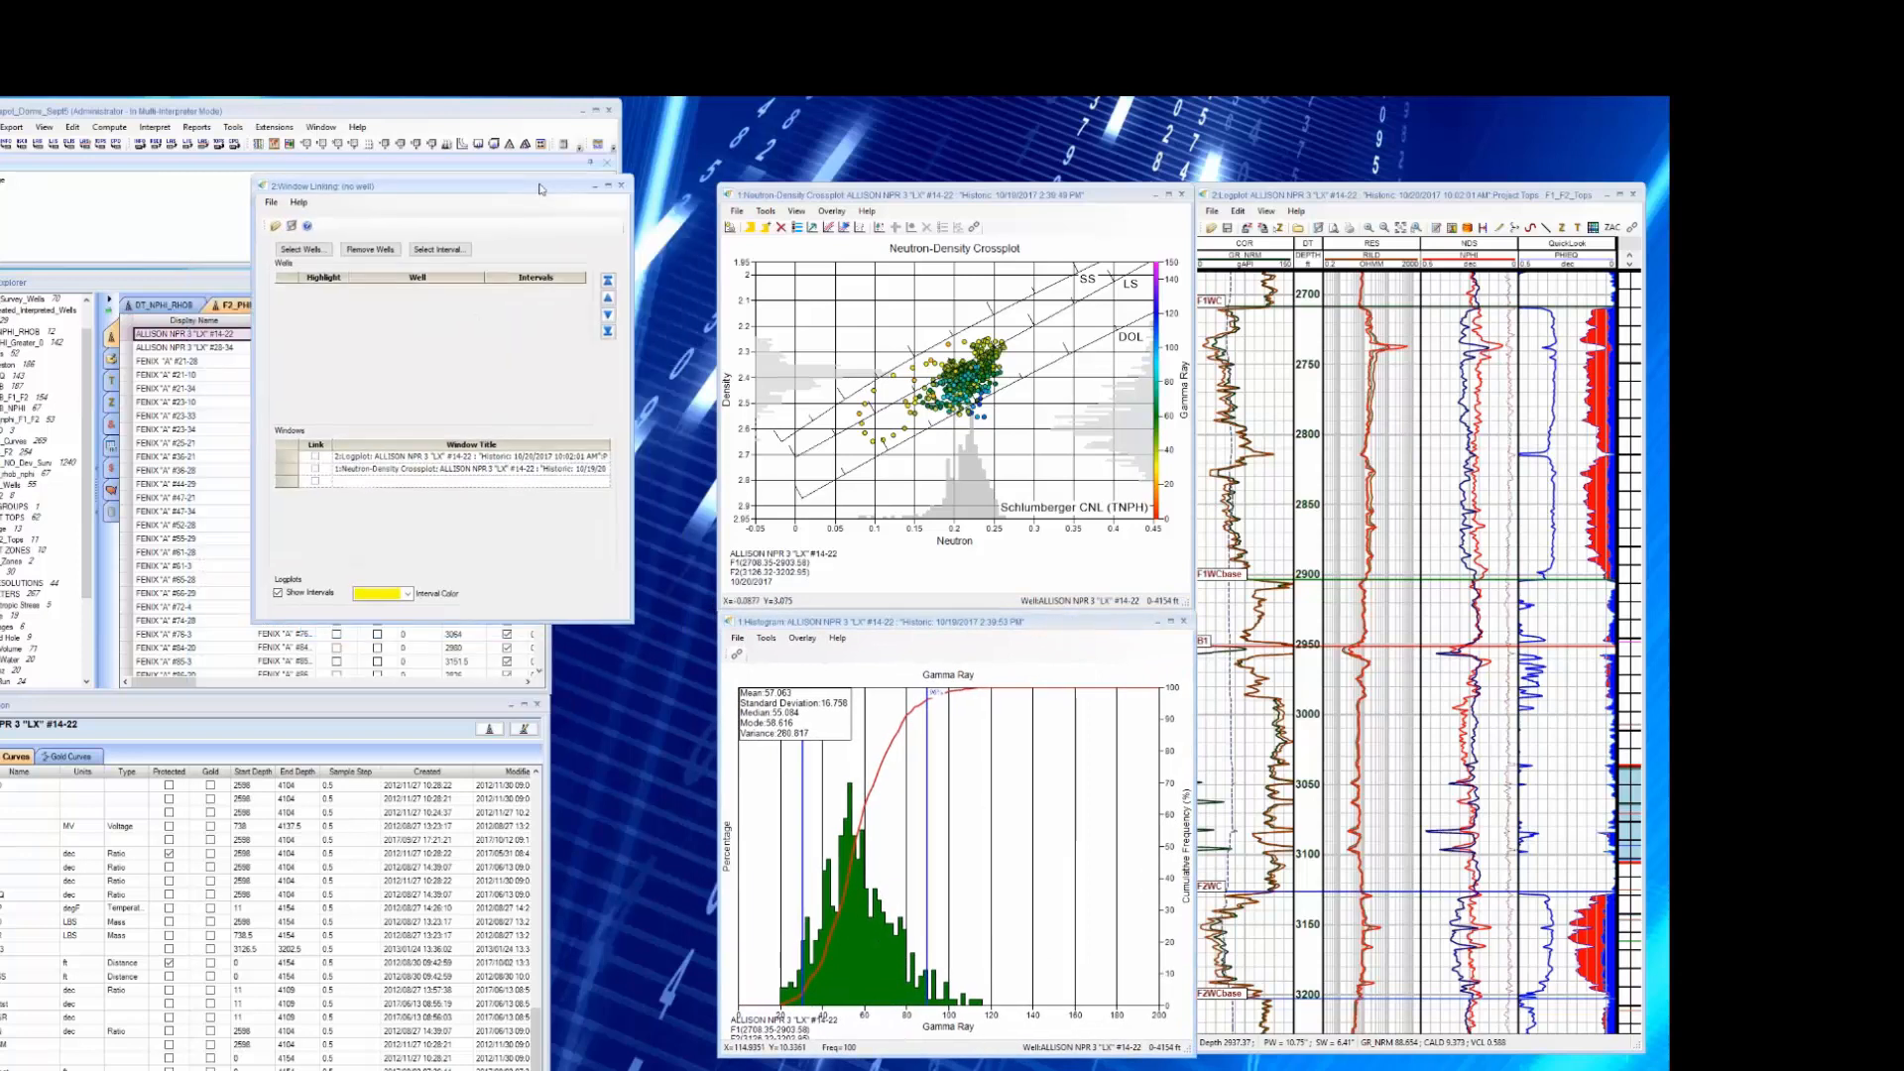
{"action": "left_click", "coordinate": [118, 129]}
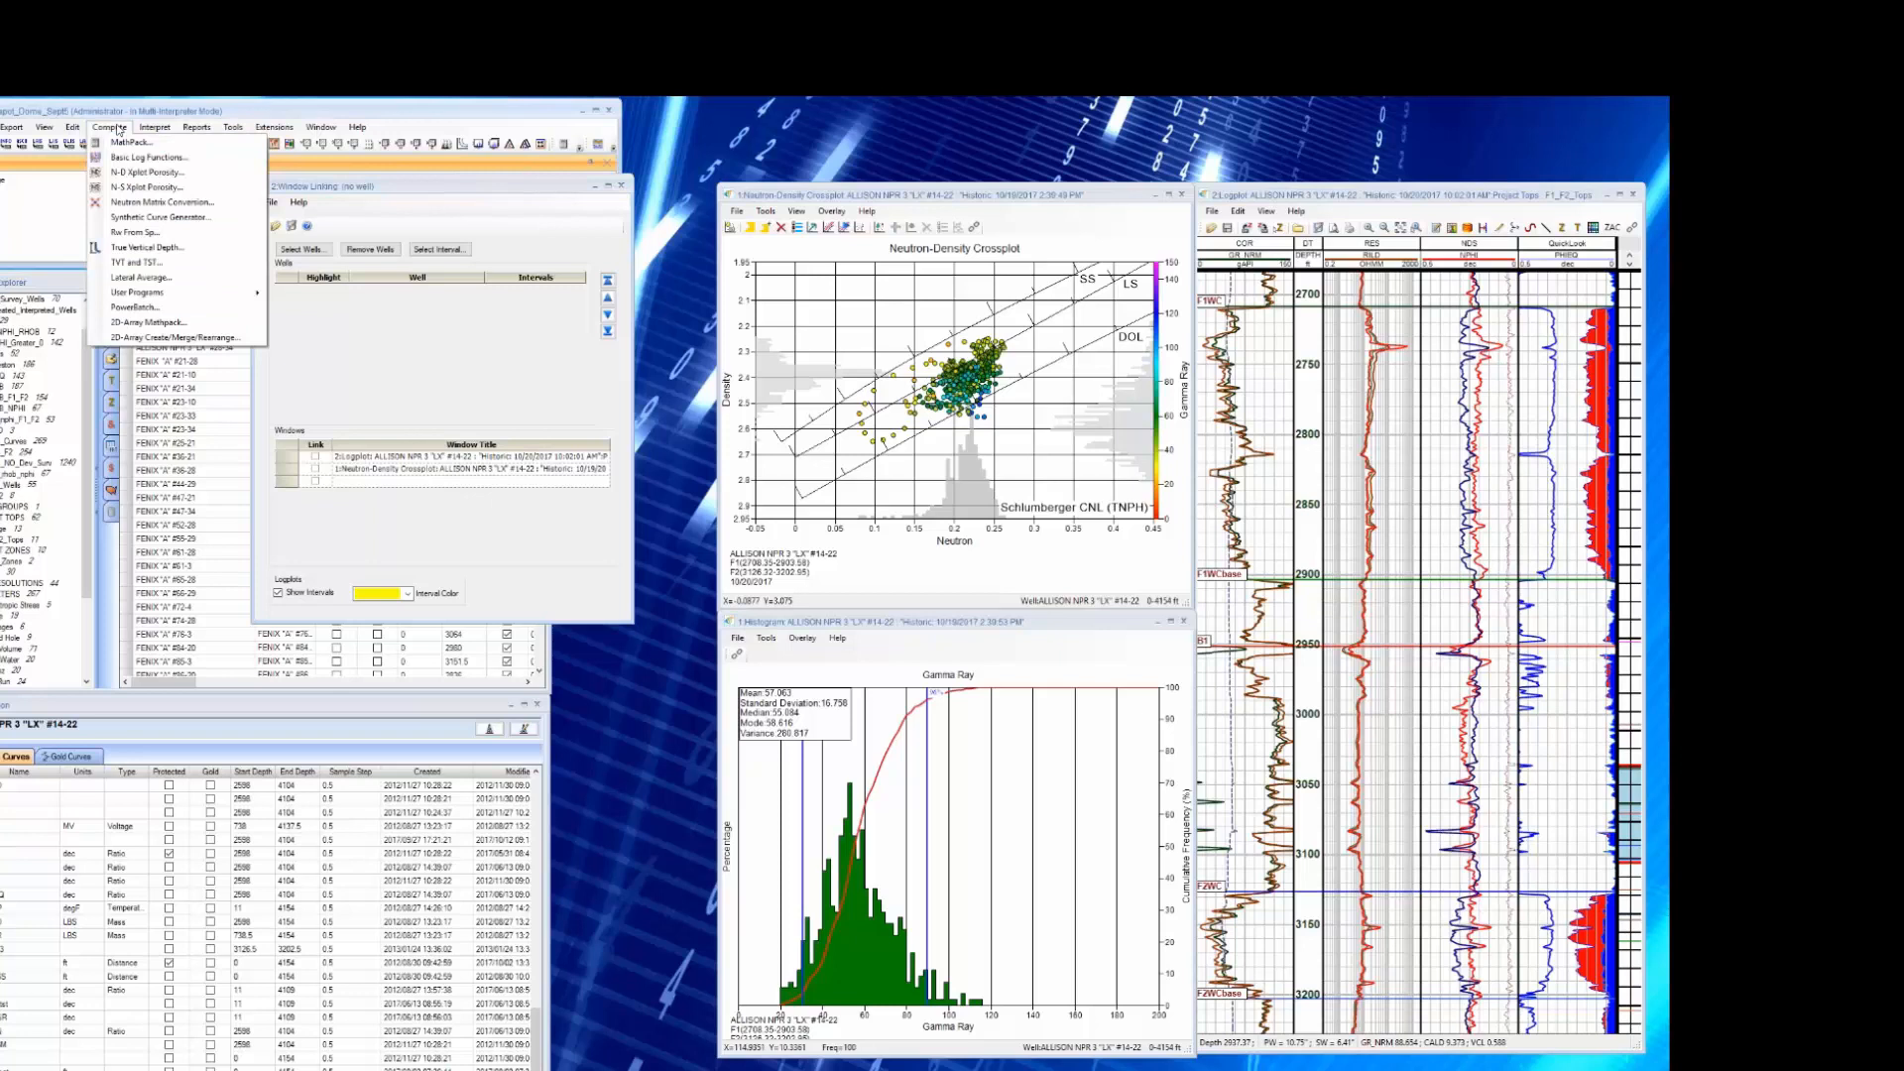
{"action": "mouse_move", "coordinate": [155, 126]}
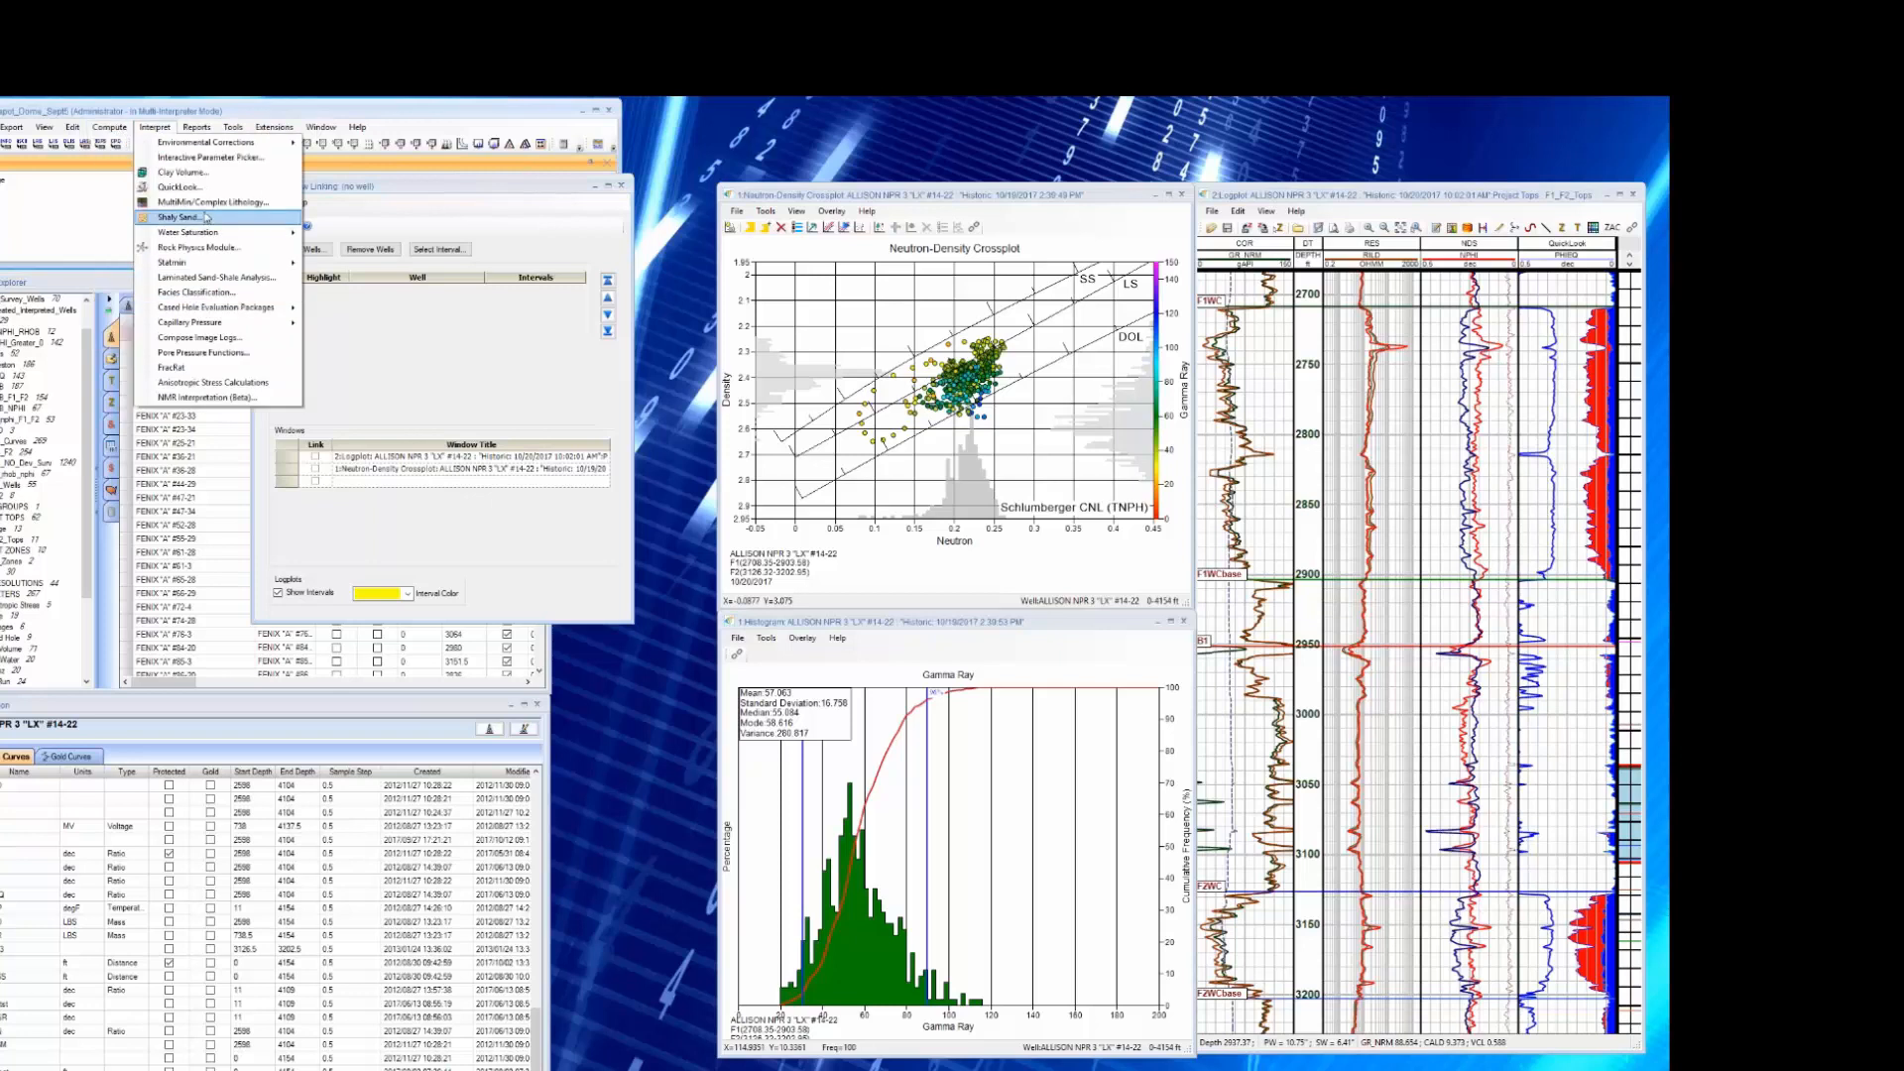
{"action": "left_click", "coordinate": [178, 187]}
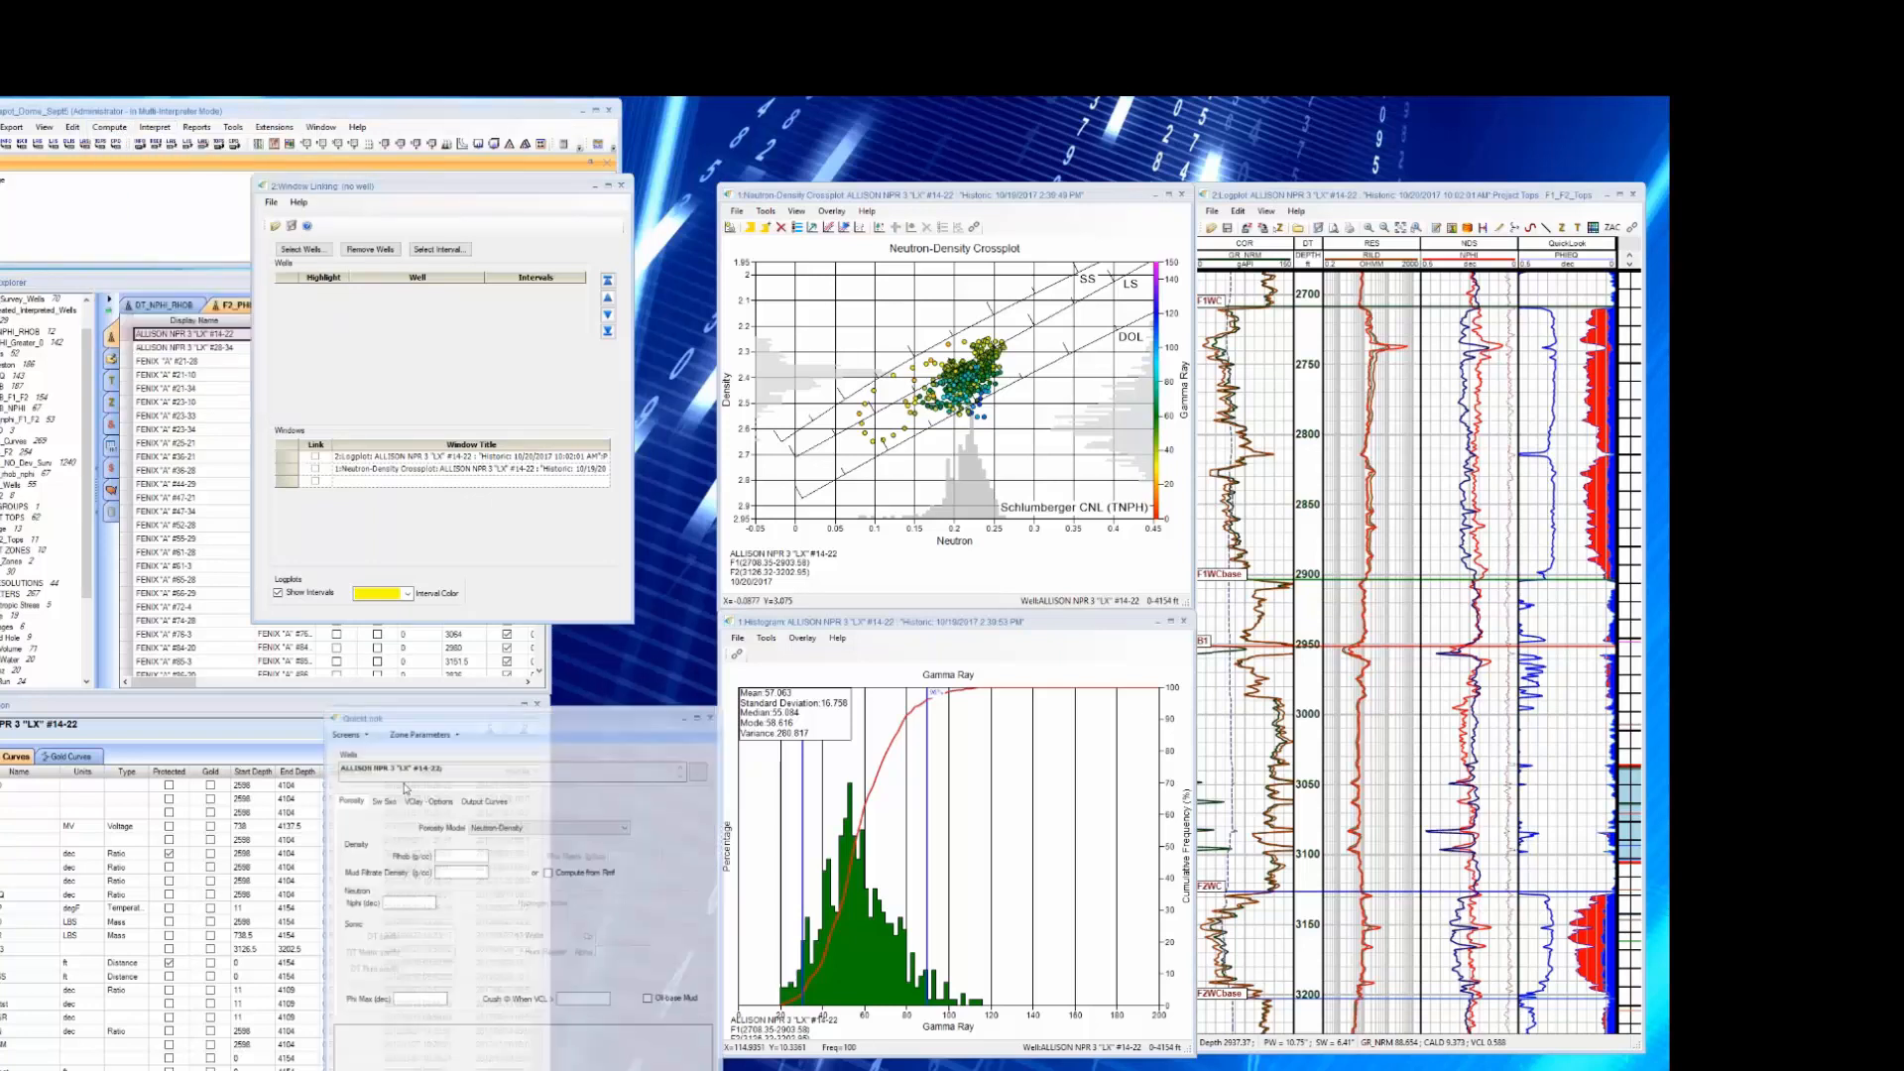
{"action": "left_click_drag", "start_coordinate": [623, 722], "coordinate": [611, 651]}
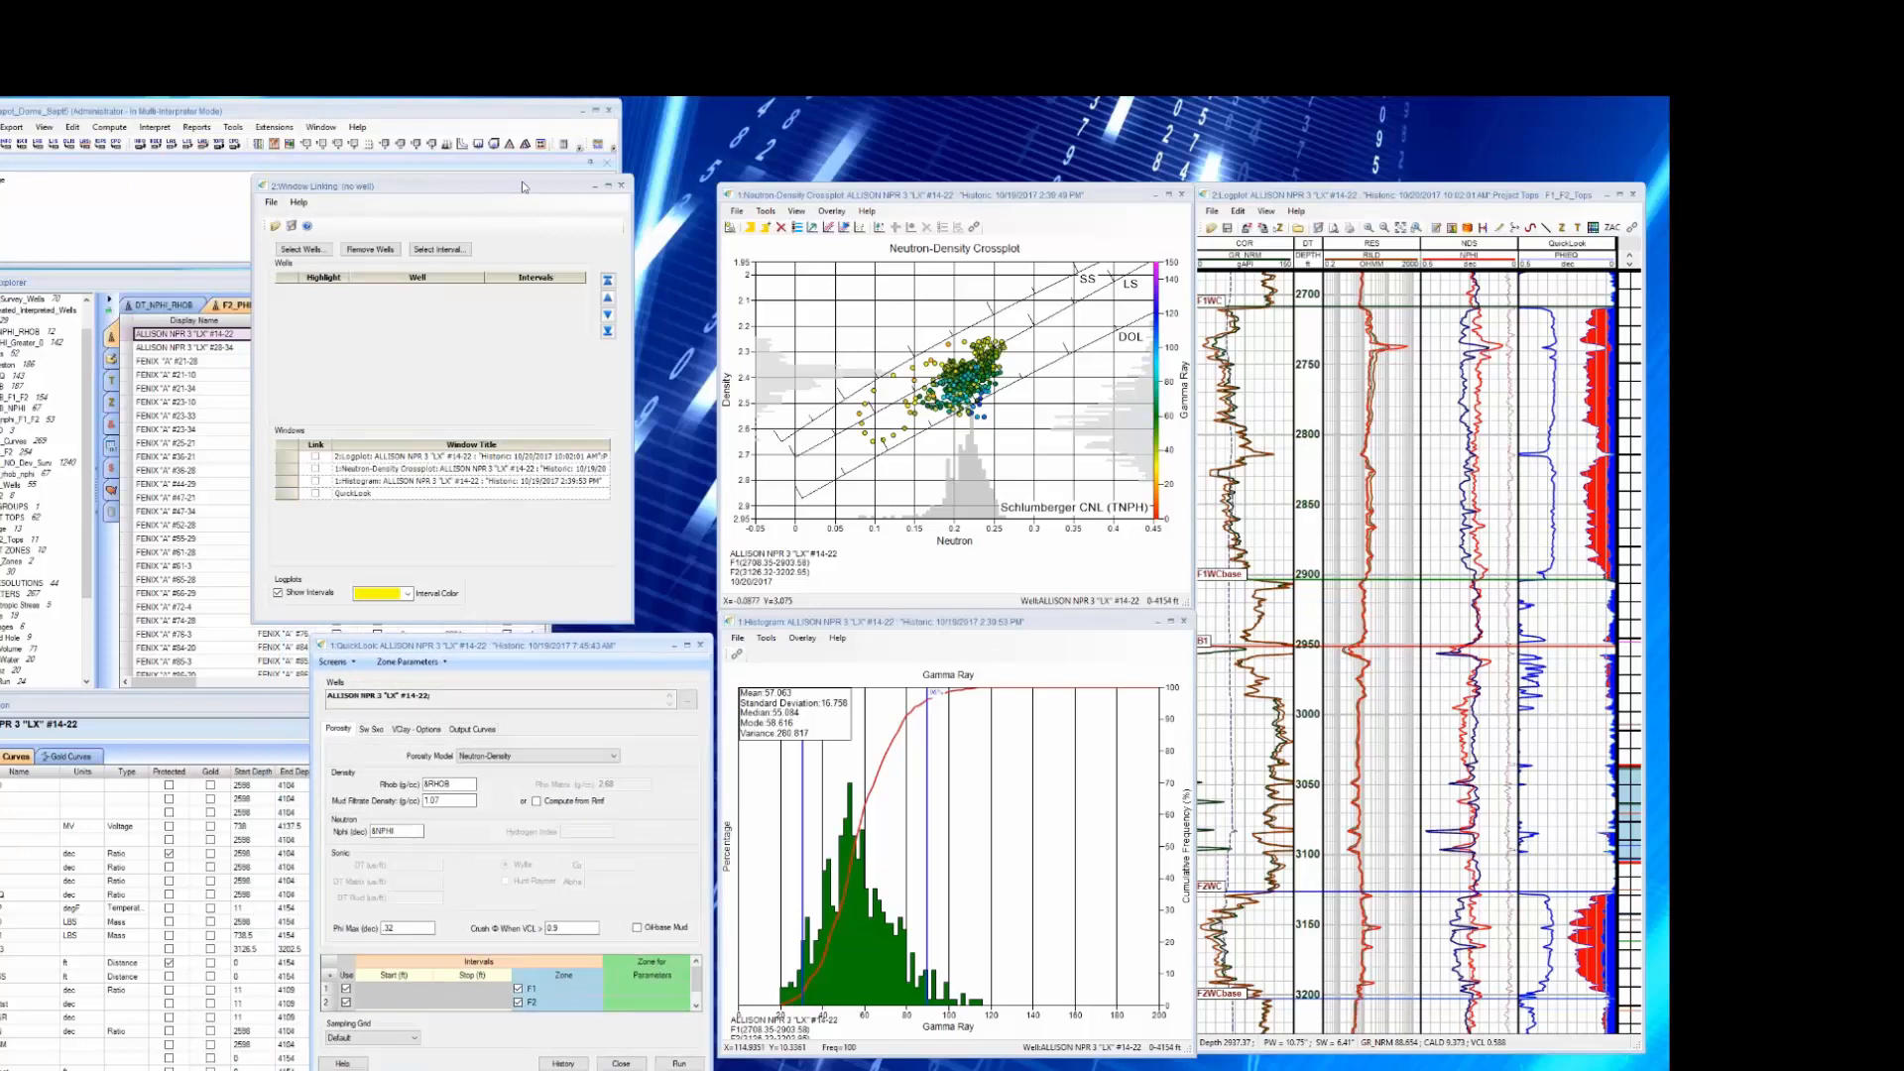
{"action": "left_click_drag", "start_coordinate": [522, 181], "coordinate": [588, 189]}
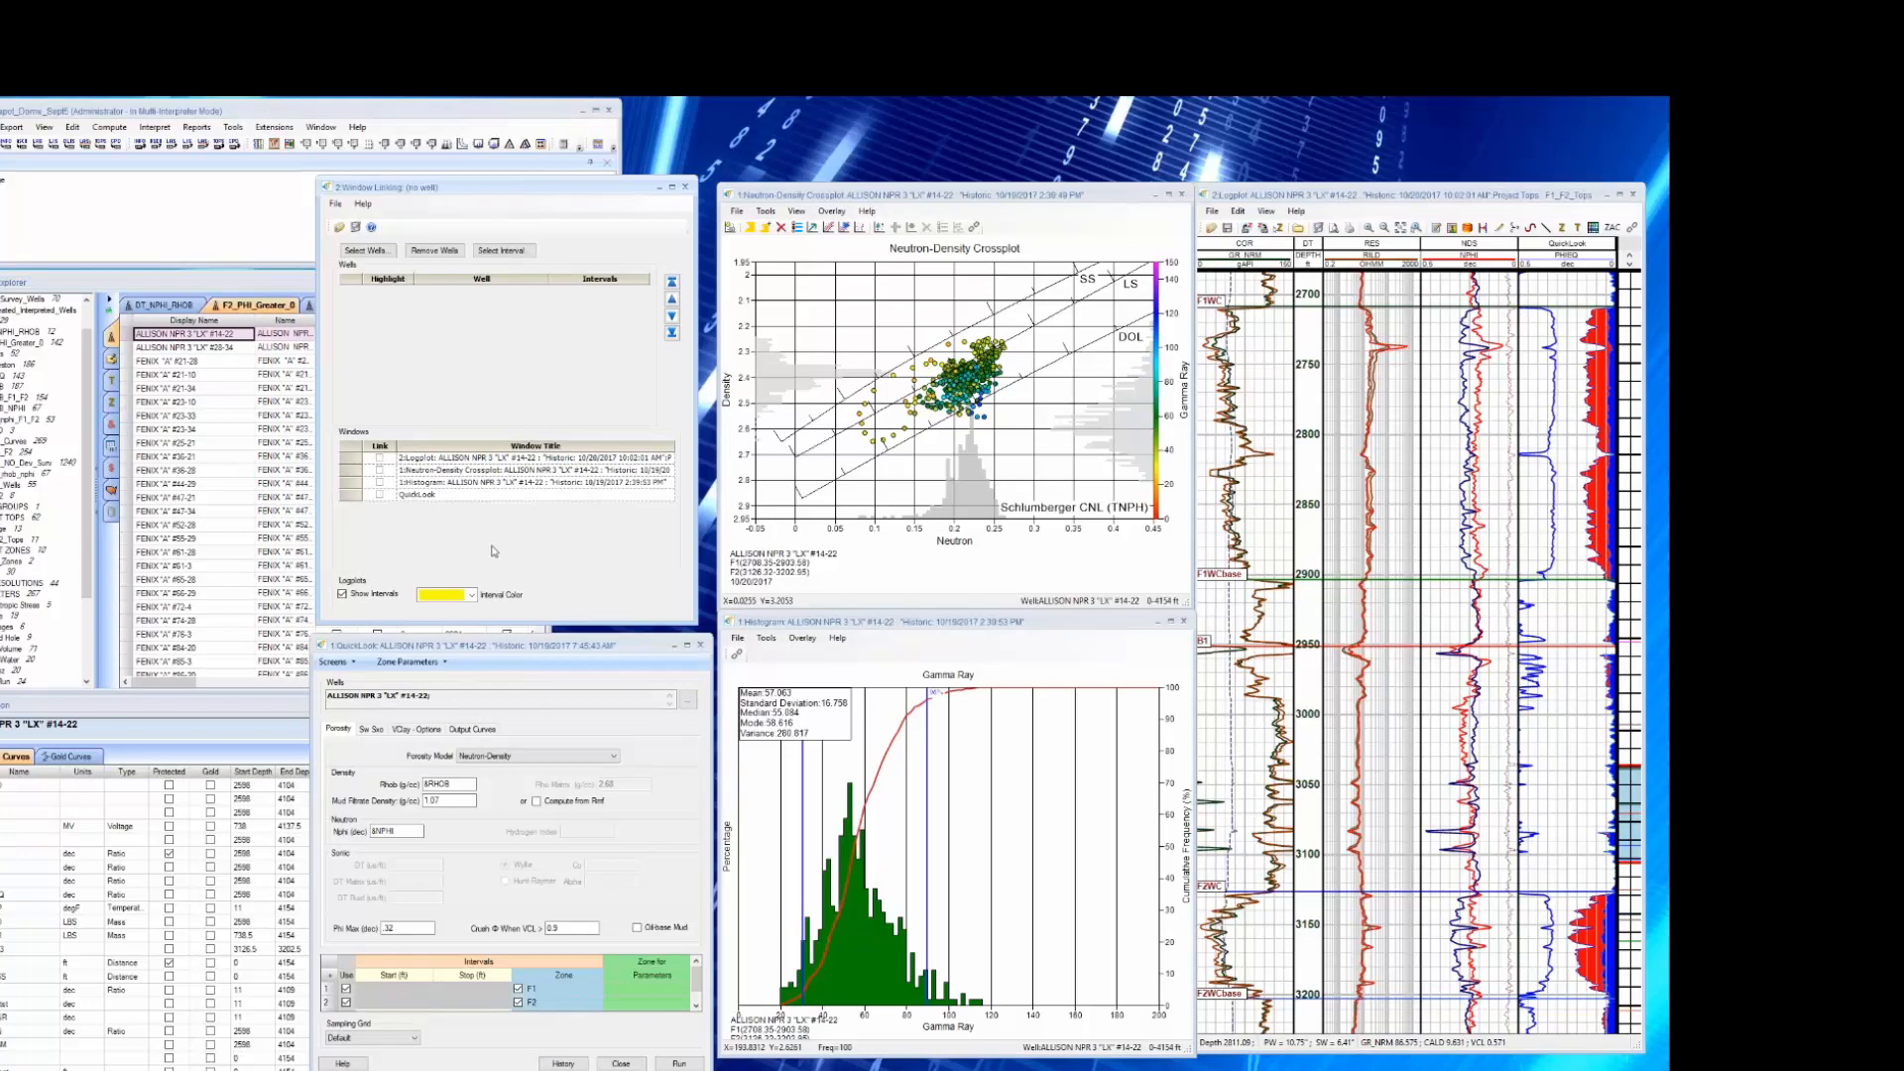
Add the well group RHOB_F1_F2 to the Window Linking well list.
{"action": "left_click", "coordinate": [375, 251]}
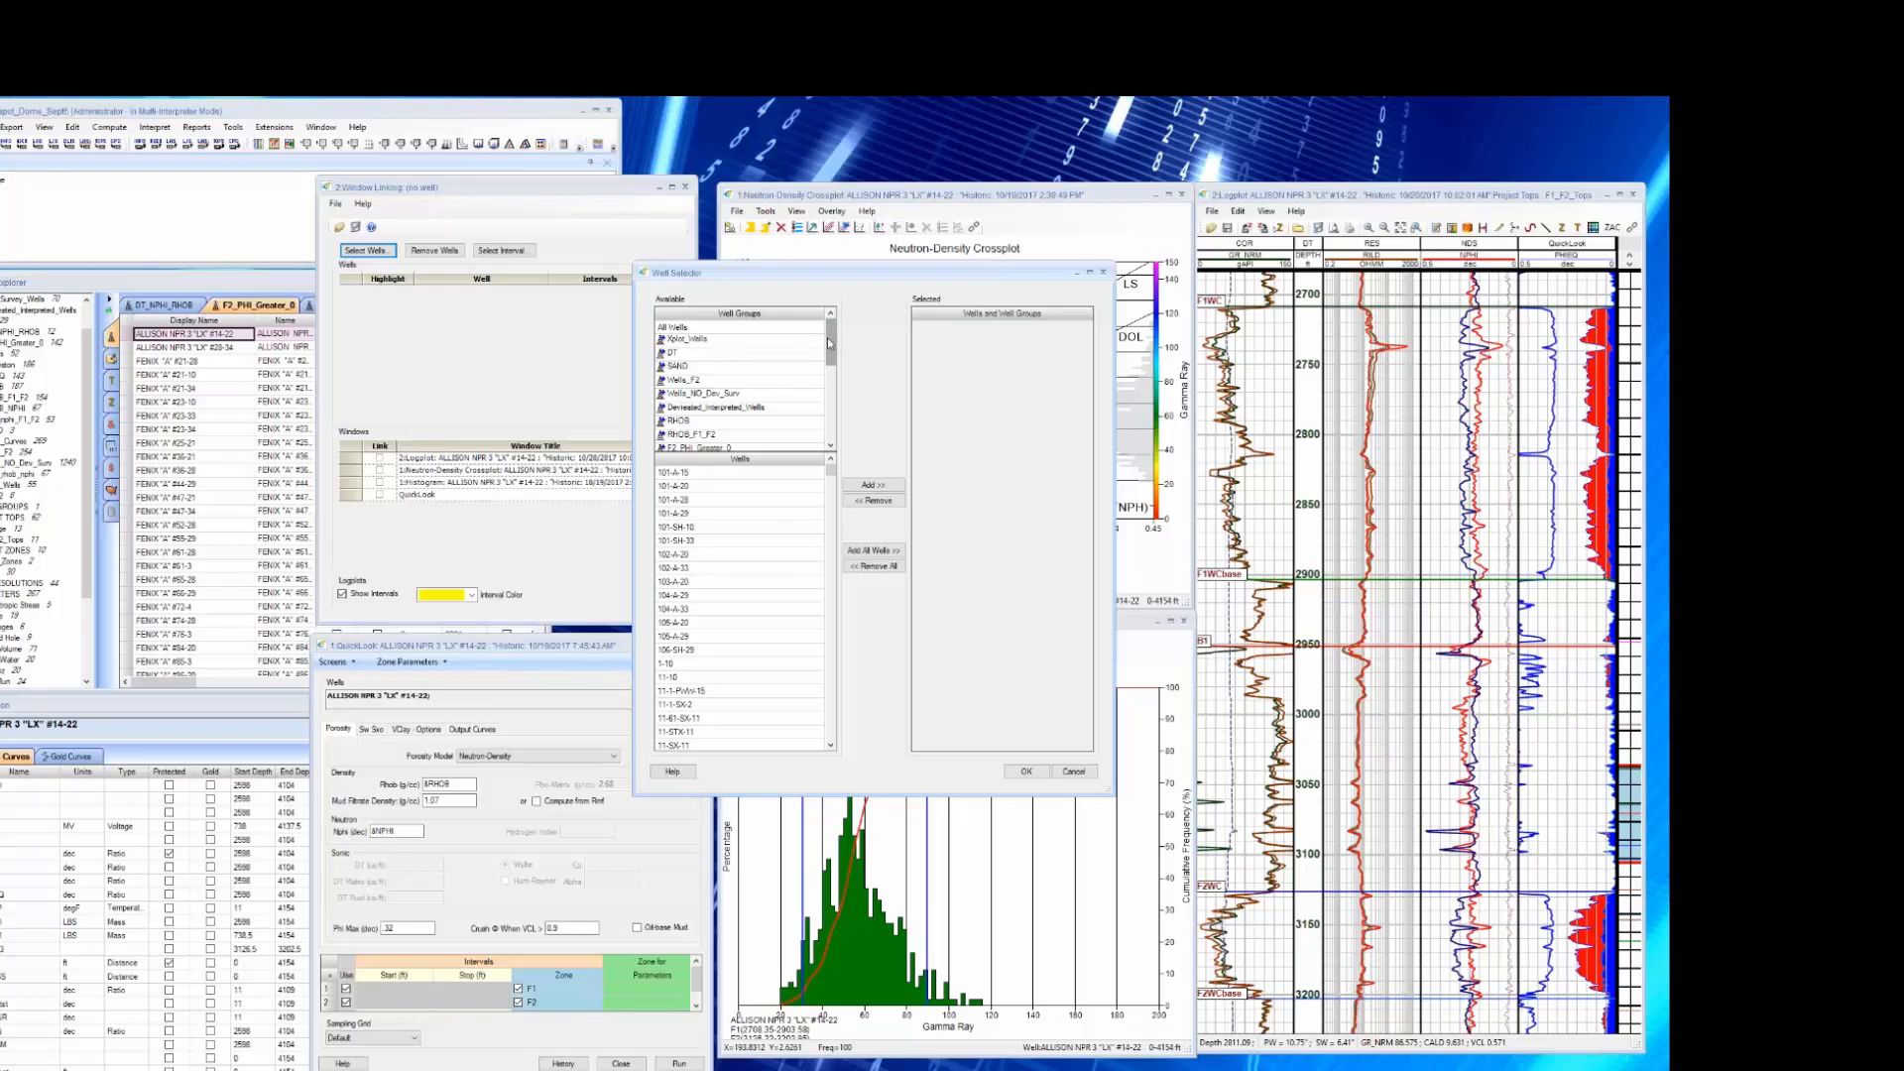
{"action": "left_click_drag", "start_coordinate": [834, 332], "coordinate": [833, 369]}
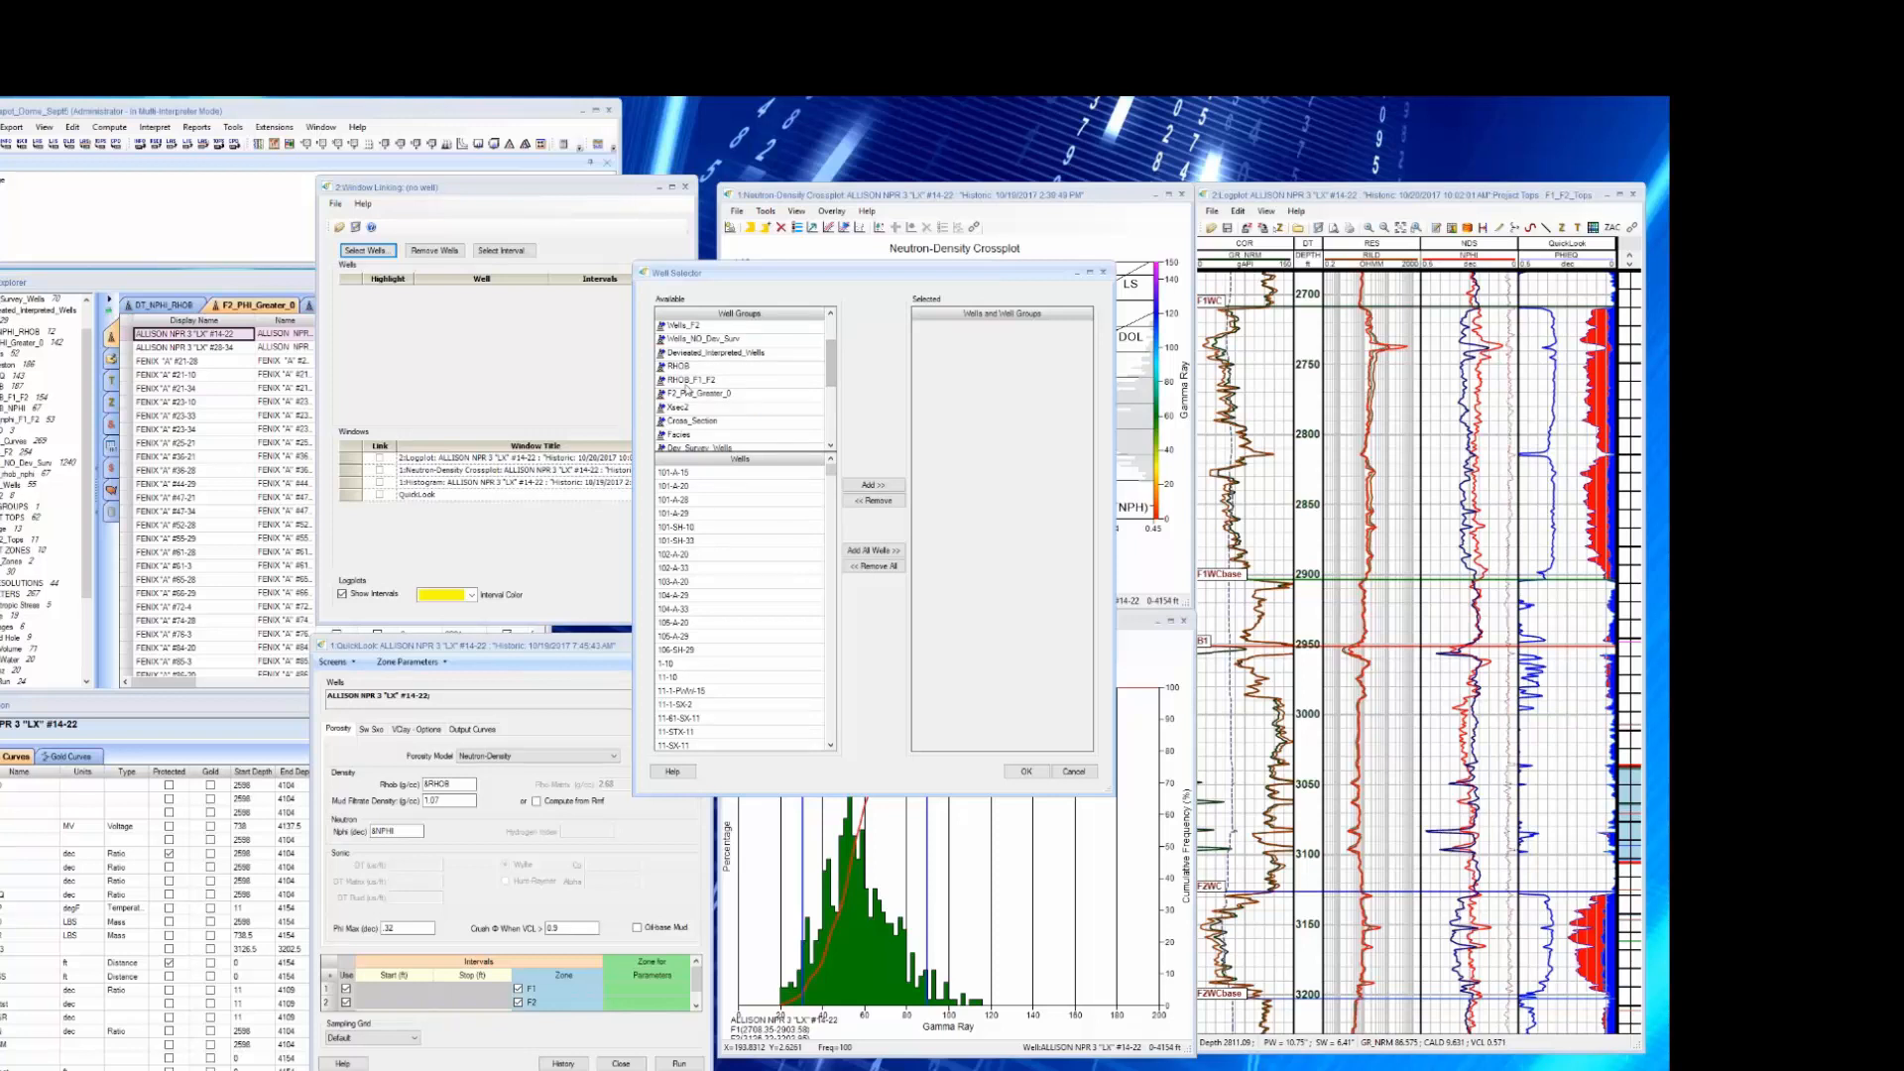
{"action": "left_click", "coordinate": [684, 381]}
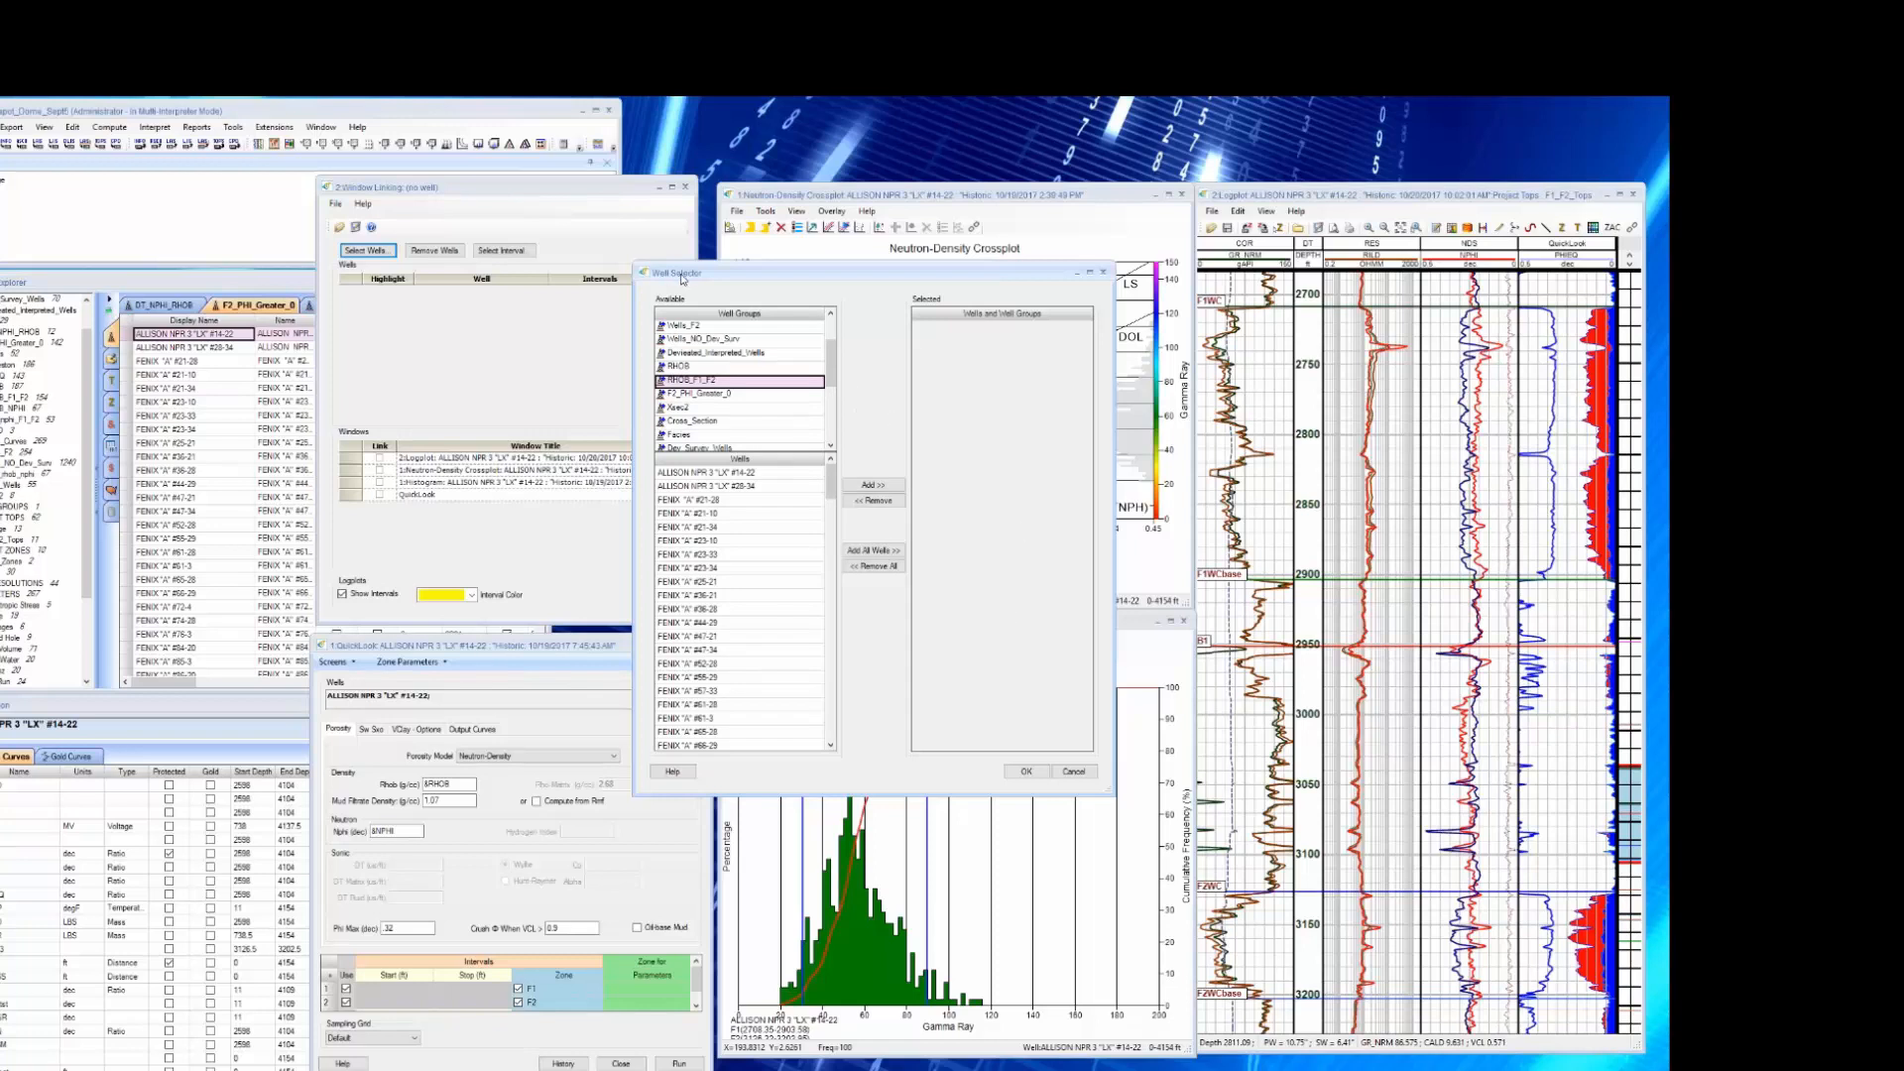
{"action": "left_click", "coordinate": [873, 487]}
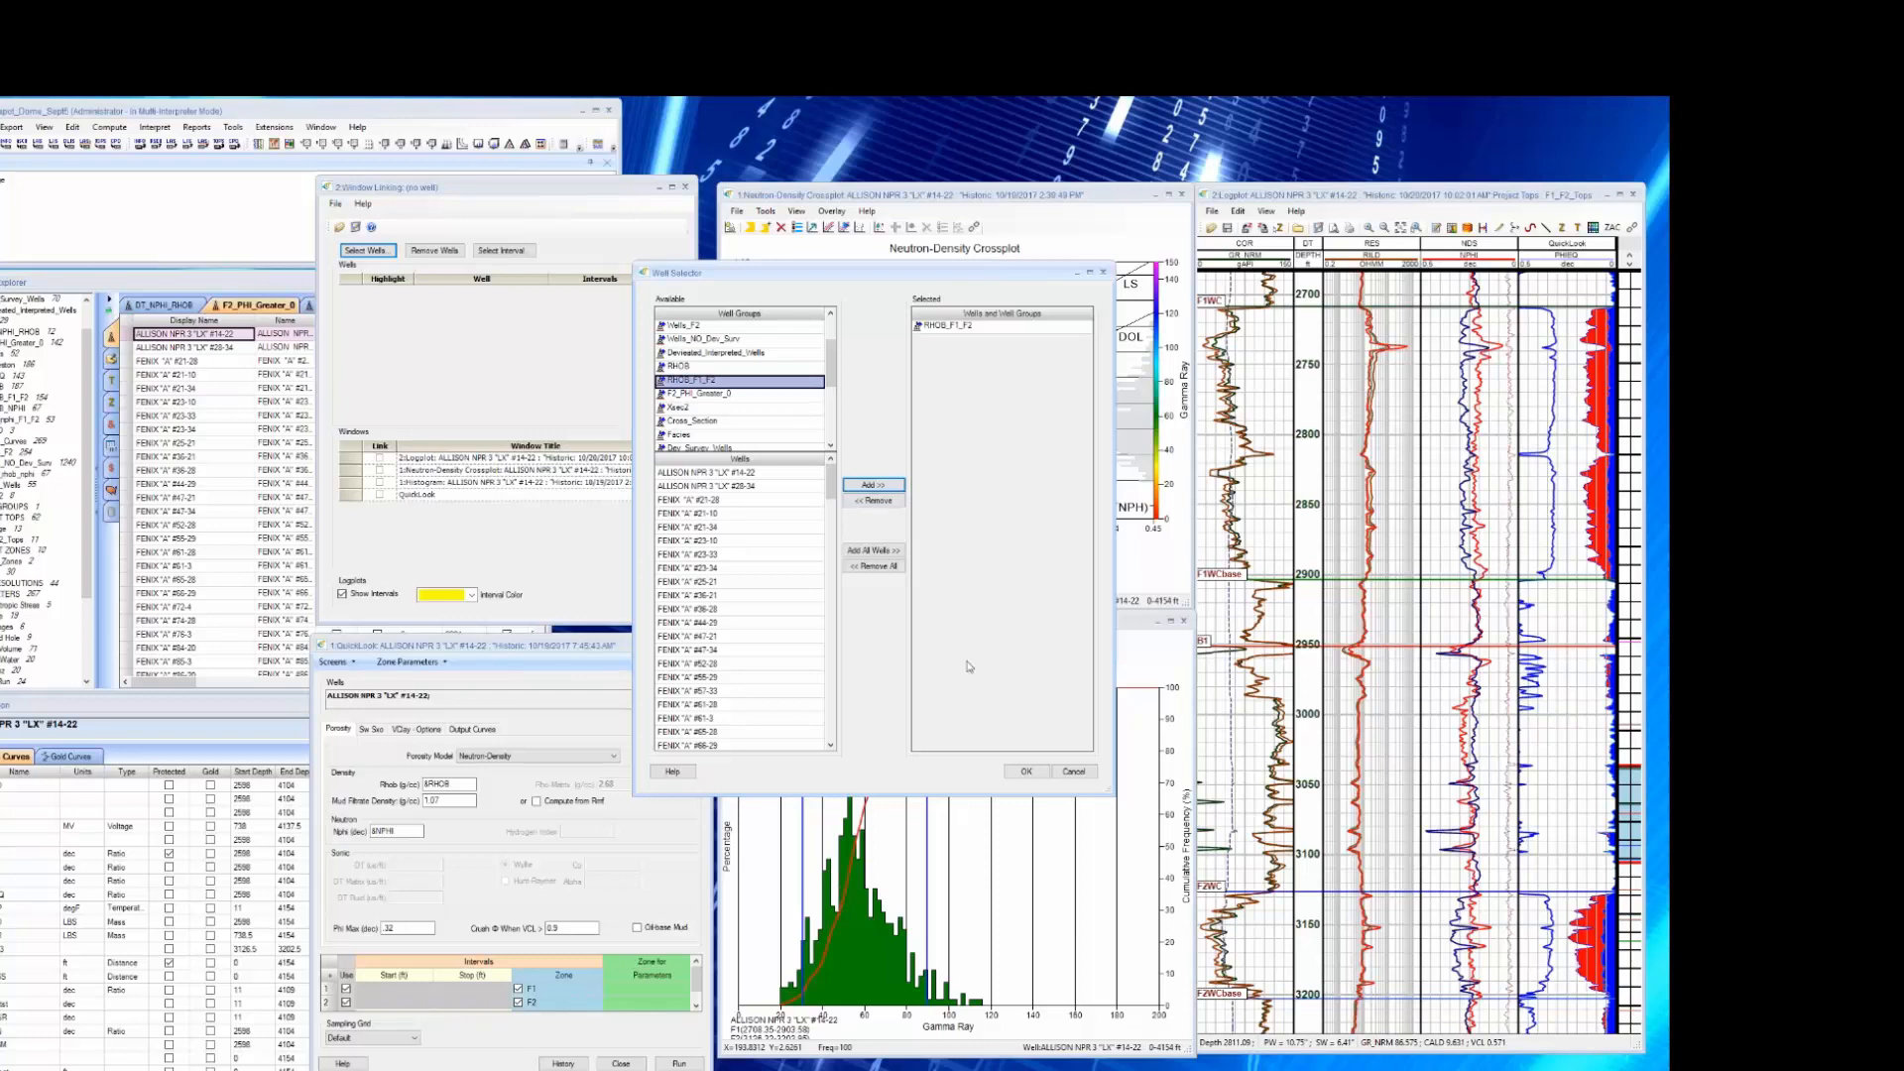
{"action": "left_click", "coordinate": [1026, 773]}
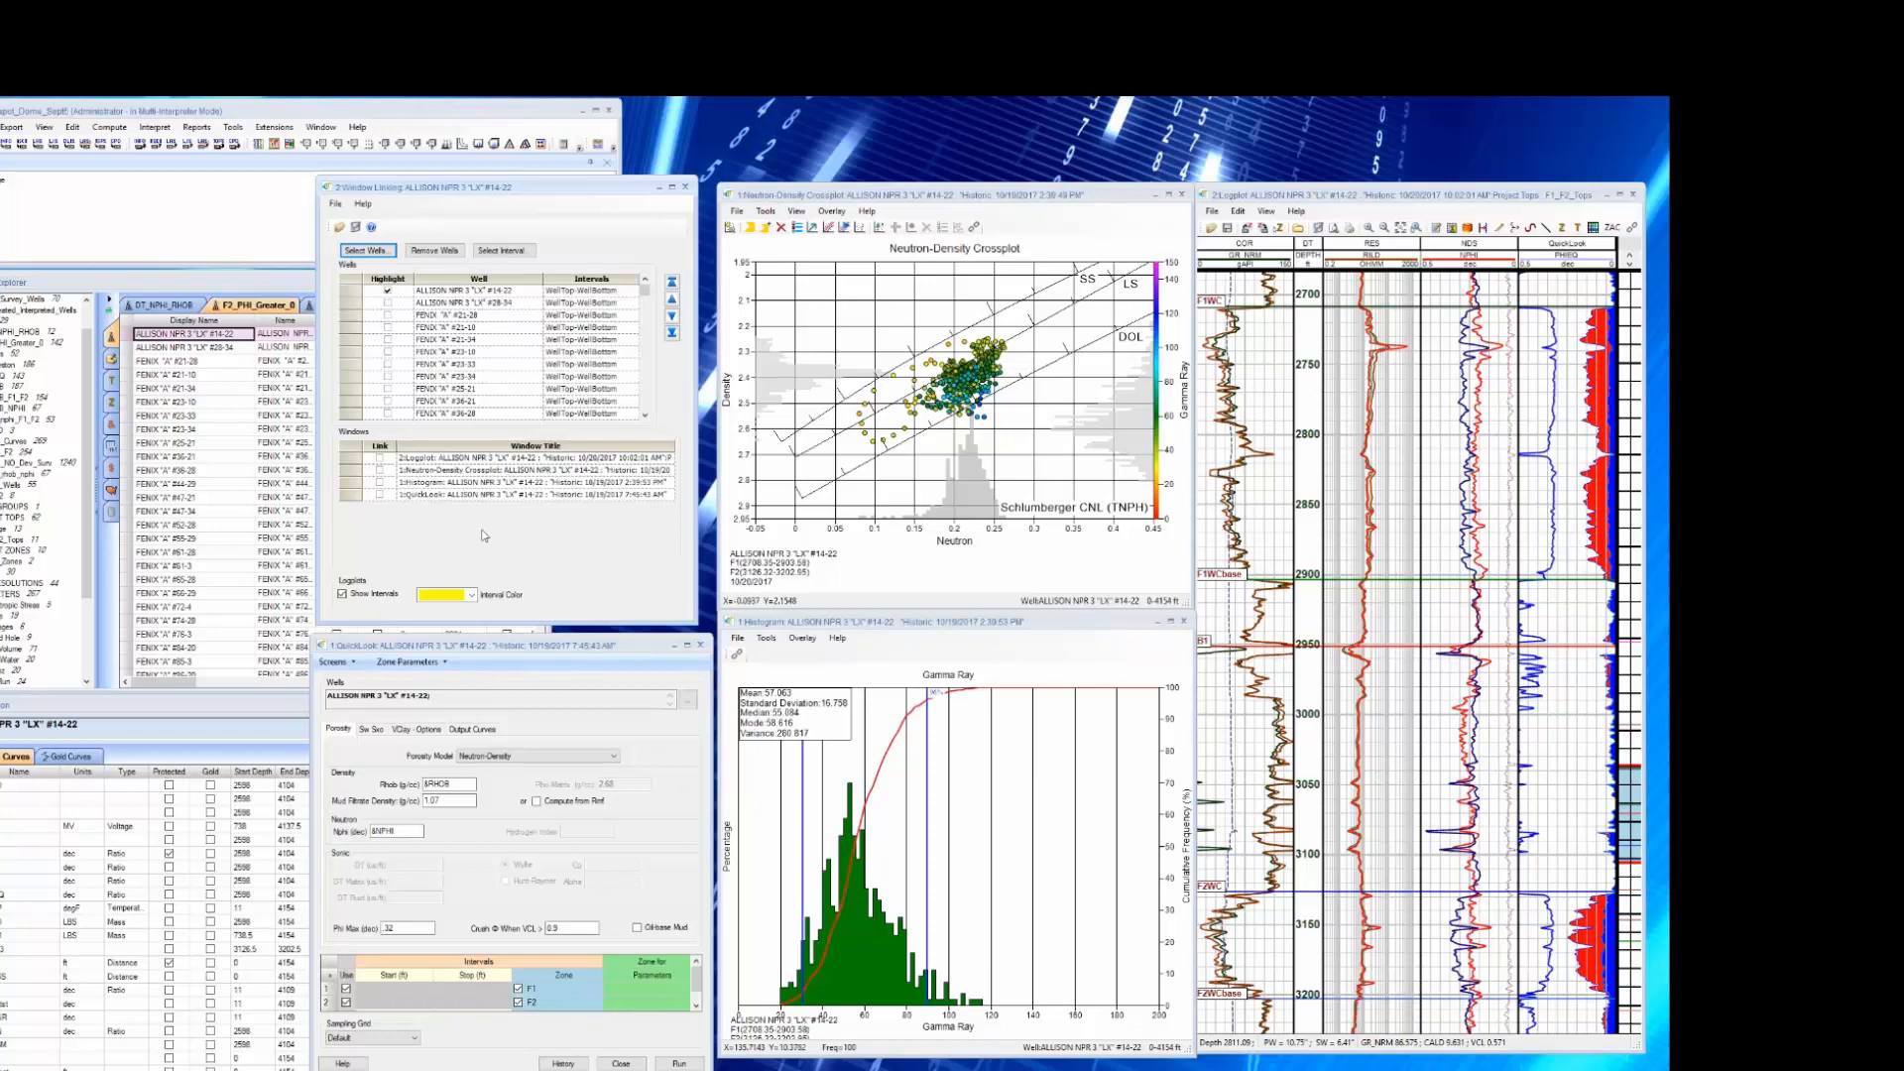
Link the logplot, Neutron-Density crossplot, histogram and QuickLook windows to the well list.
{"action": "left_click", "coordinate": [380, 458]}
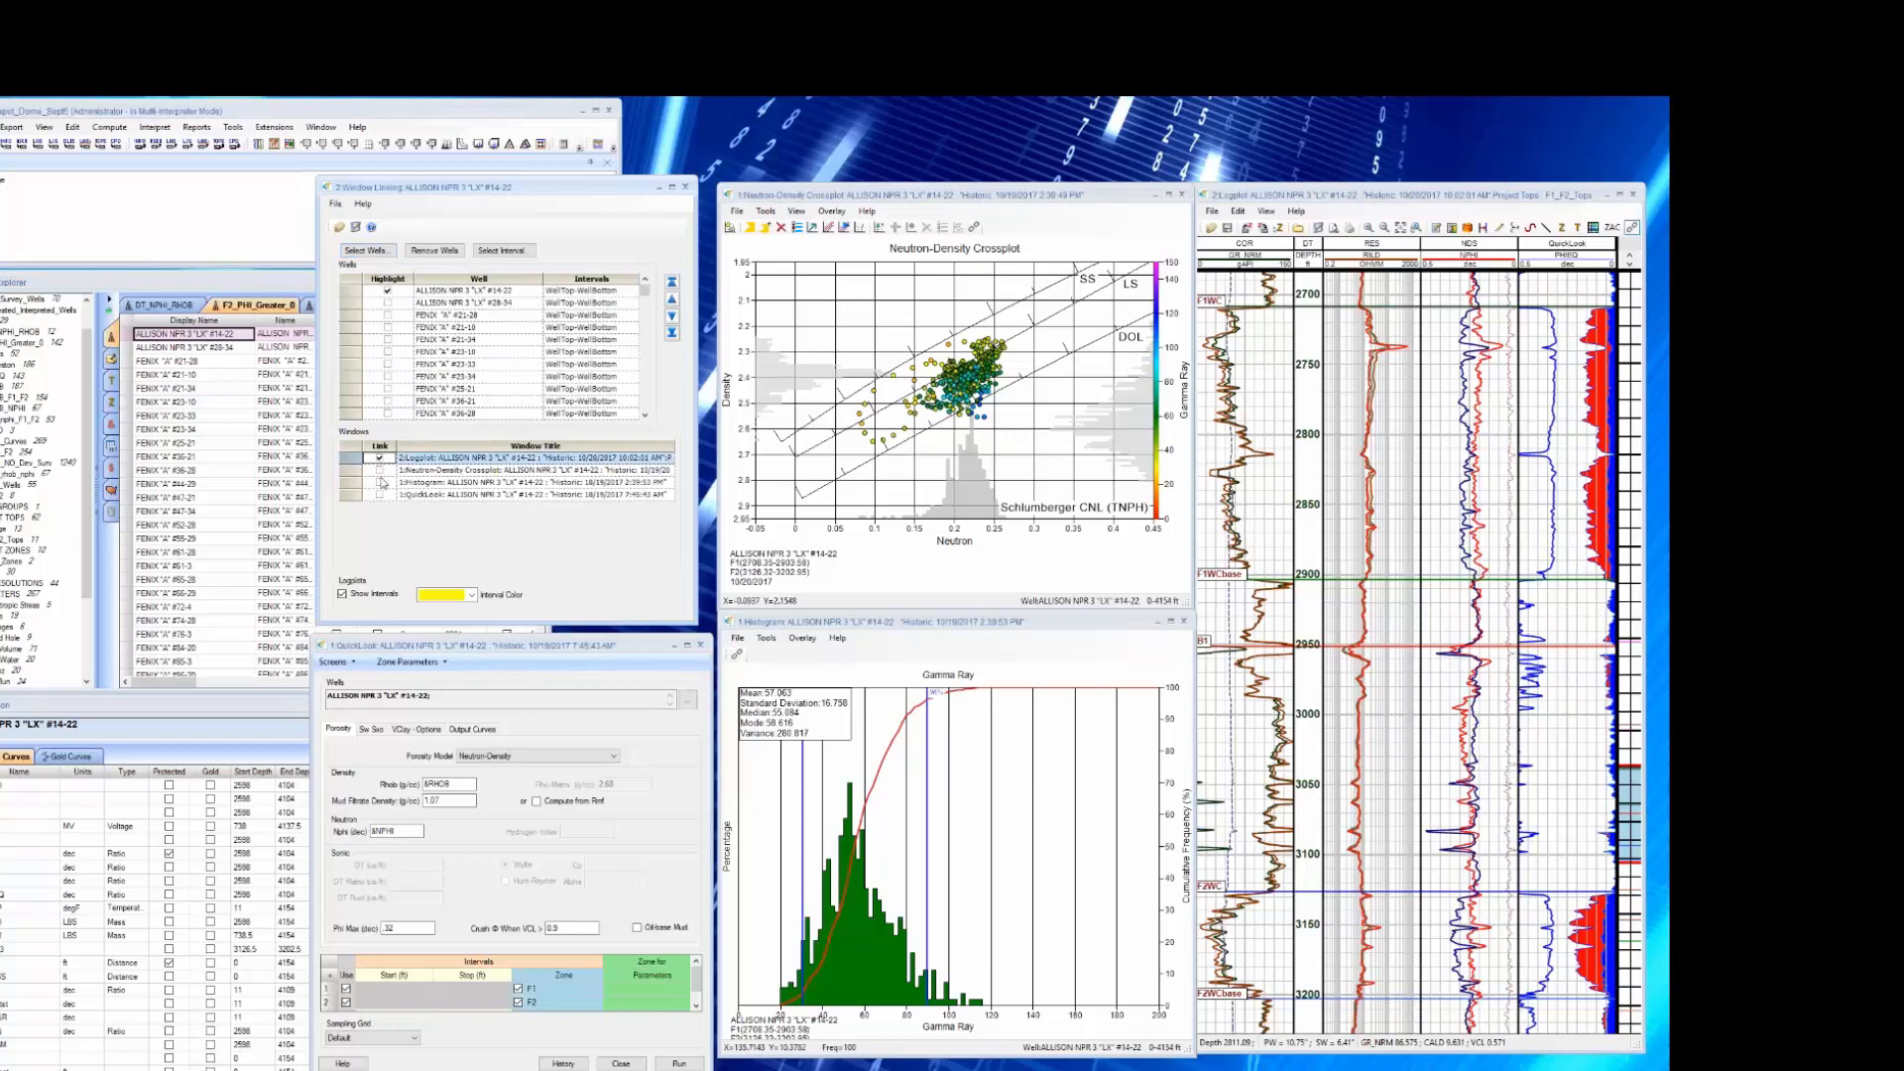
{"action": "left_click", "coordinate": [380, 470]}
{"action": "left_click", "coordinate": [380, 482]}
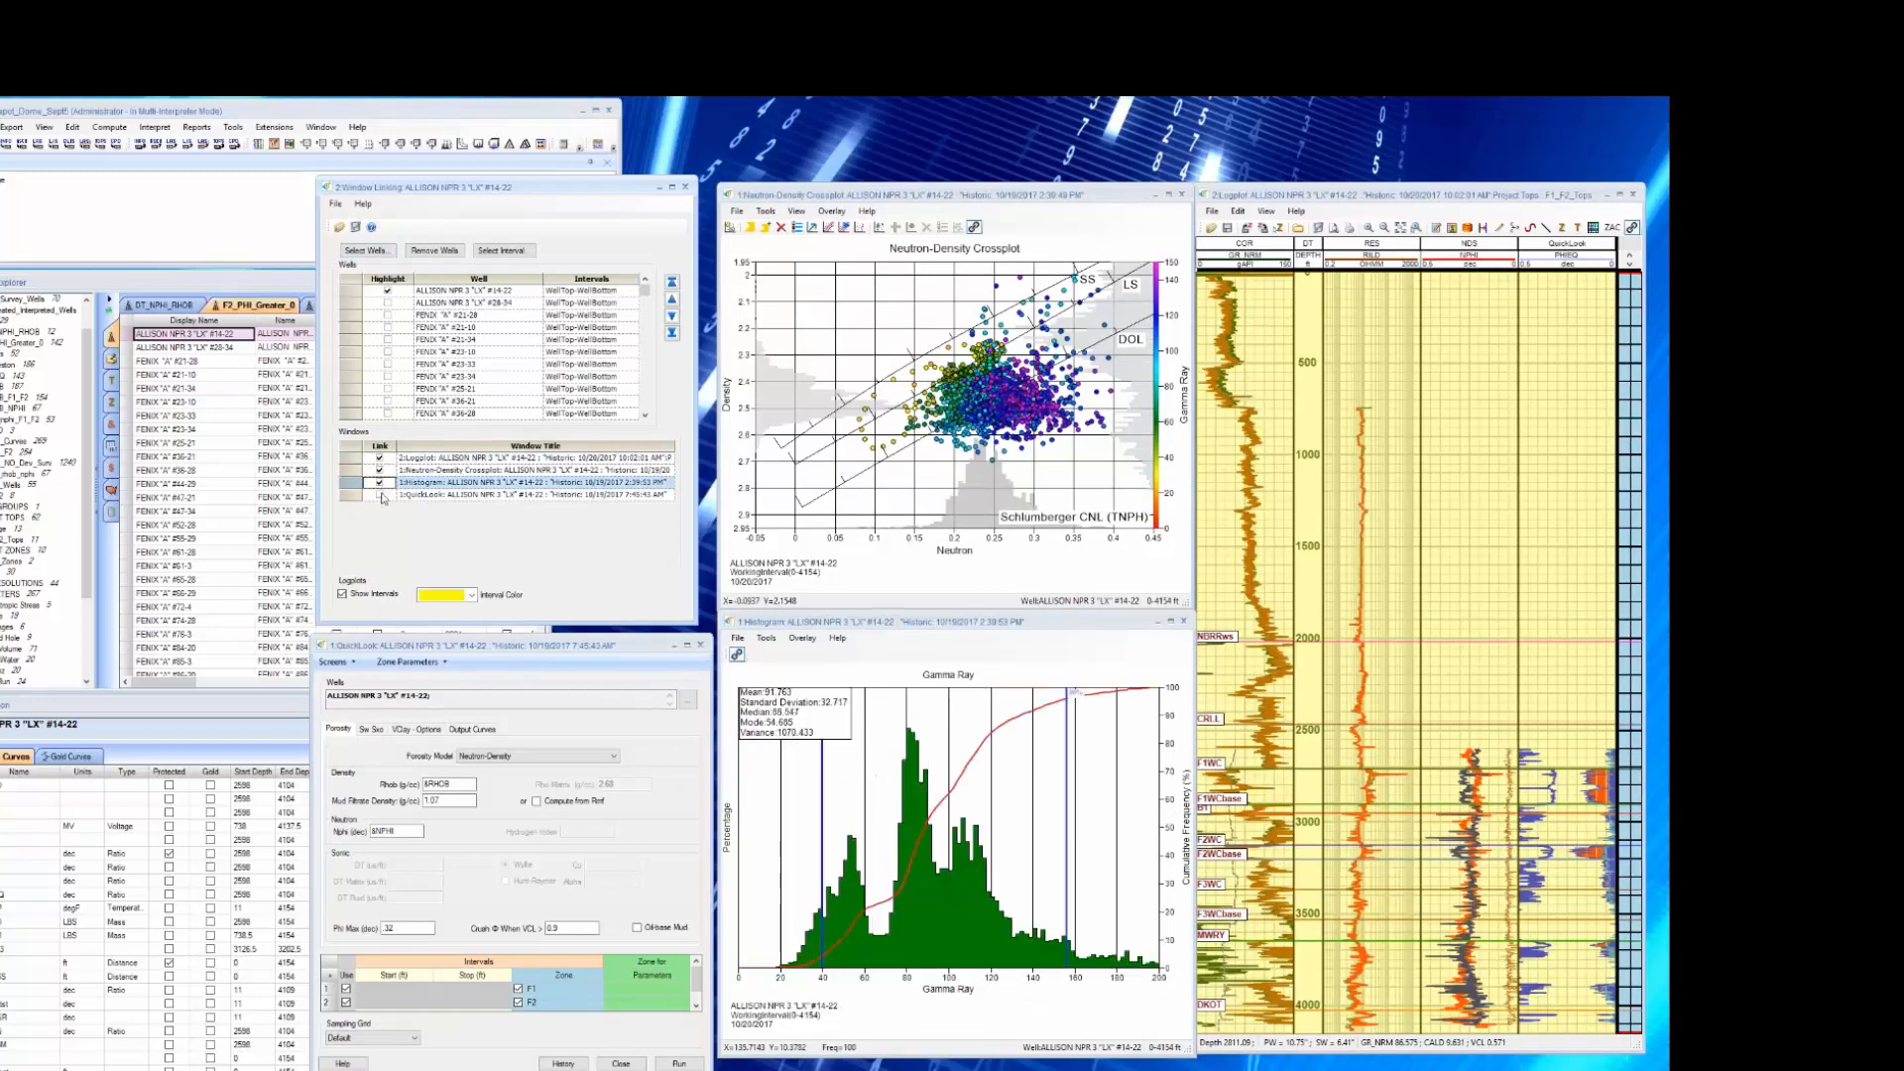
{"action": "left_click", "coordinate": [380, 493]}
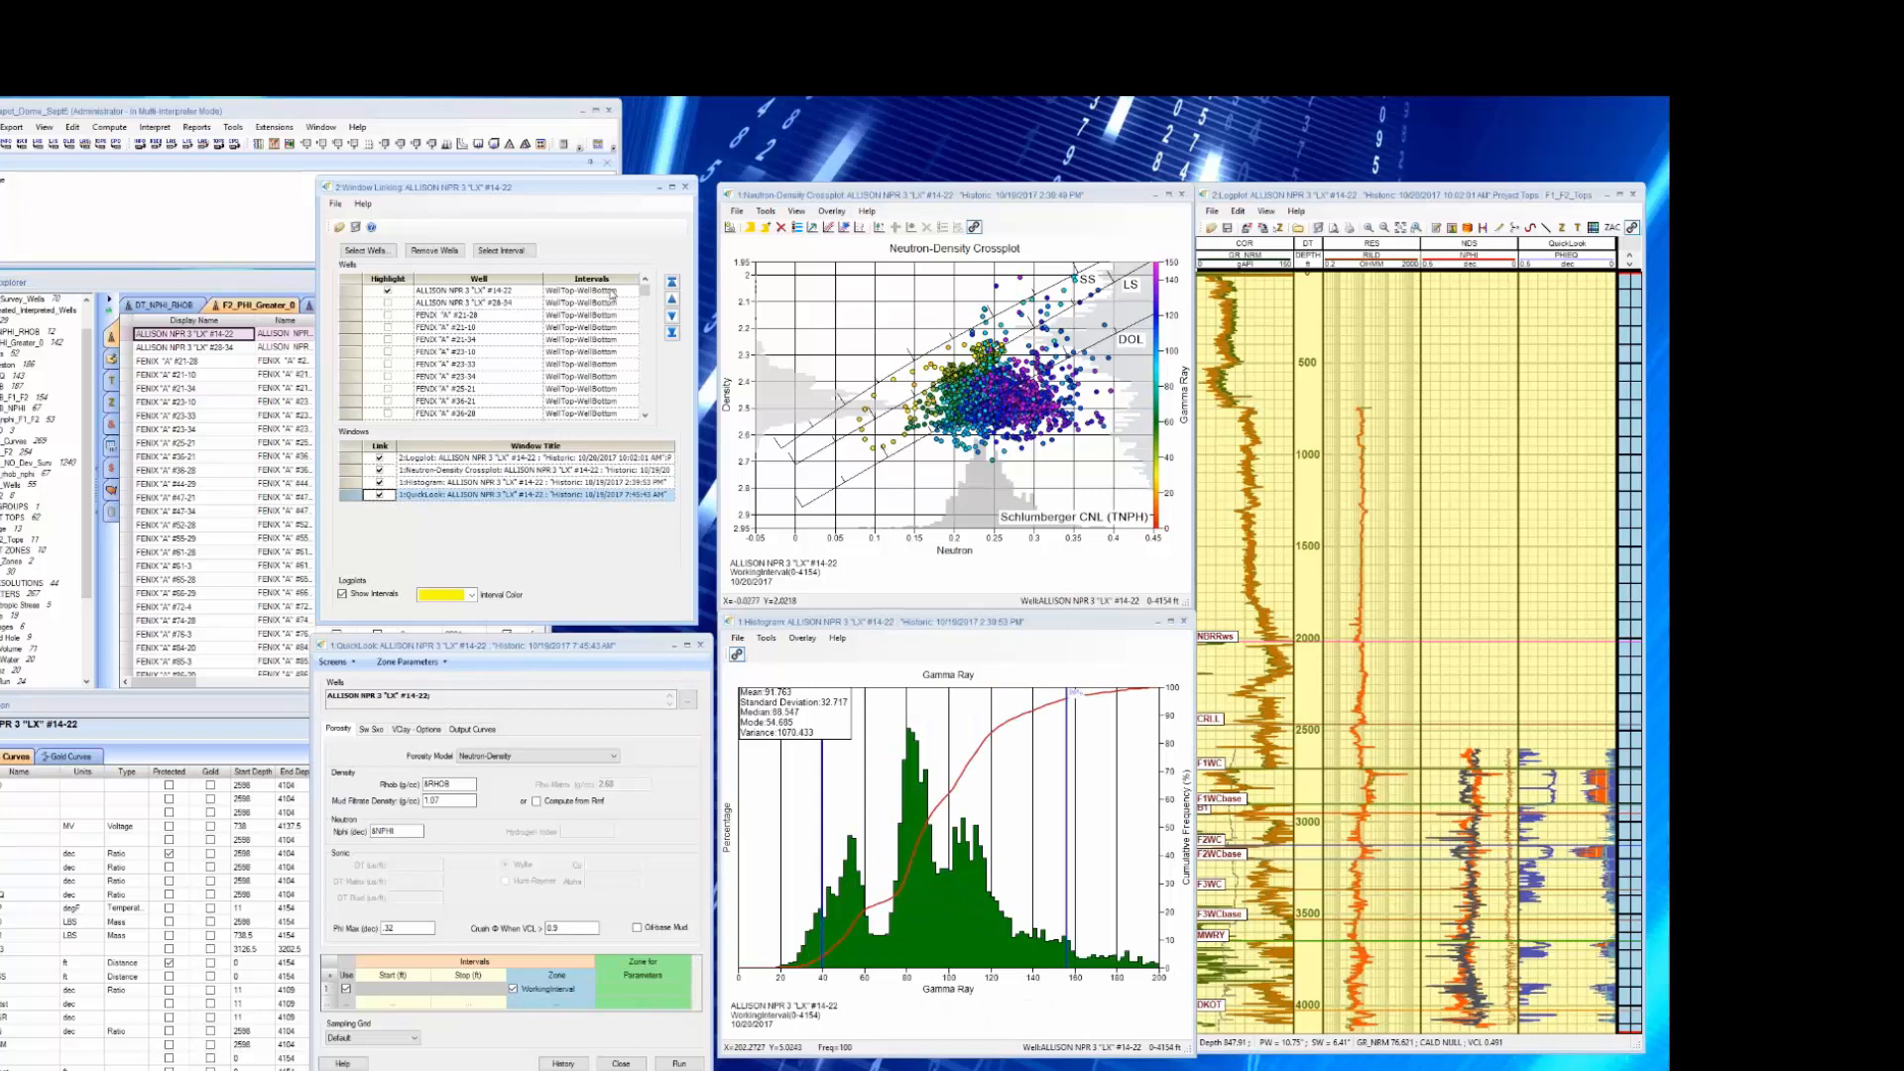
Select all wells in the Window Linking list and choose zone F1 as their first interval.
{"action": "left_click", "coordinate": [353, 293]}
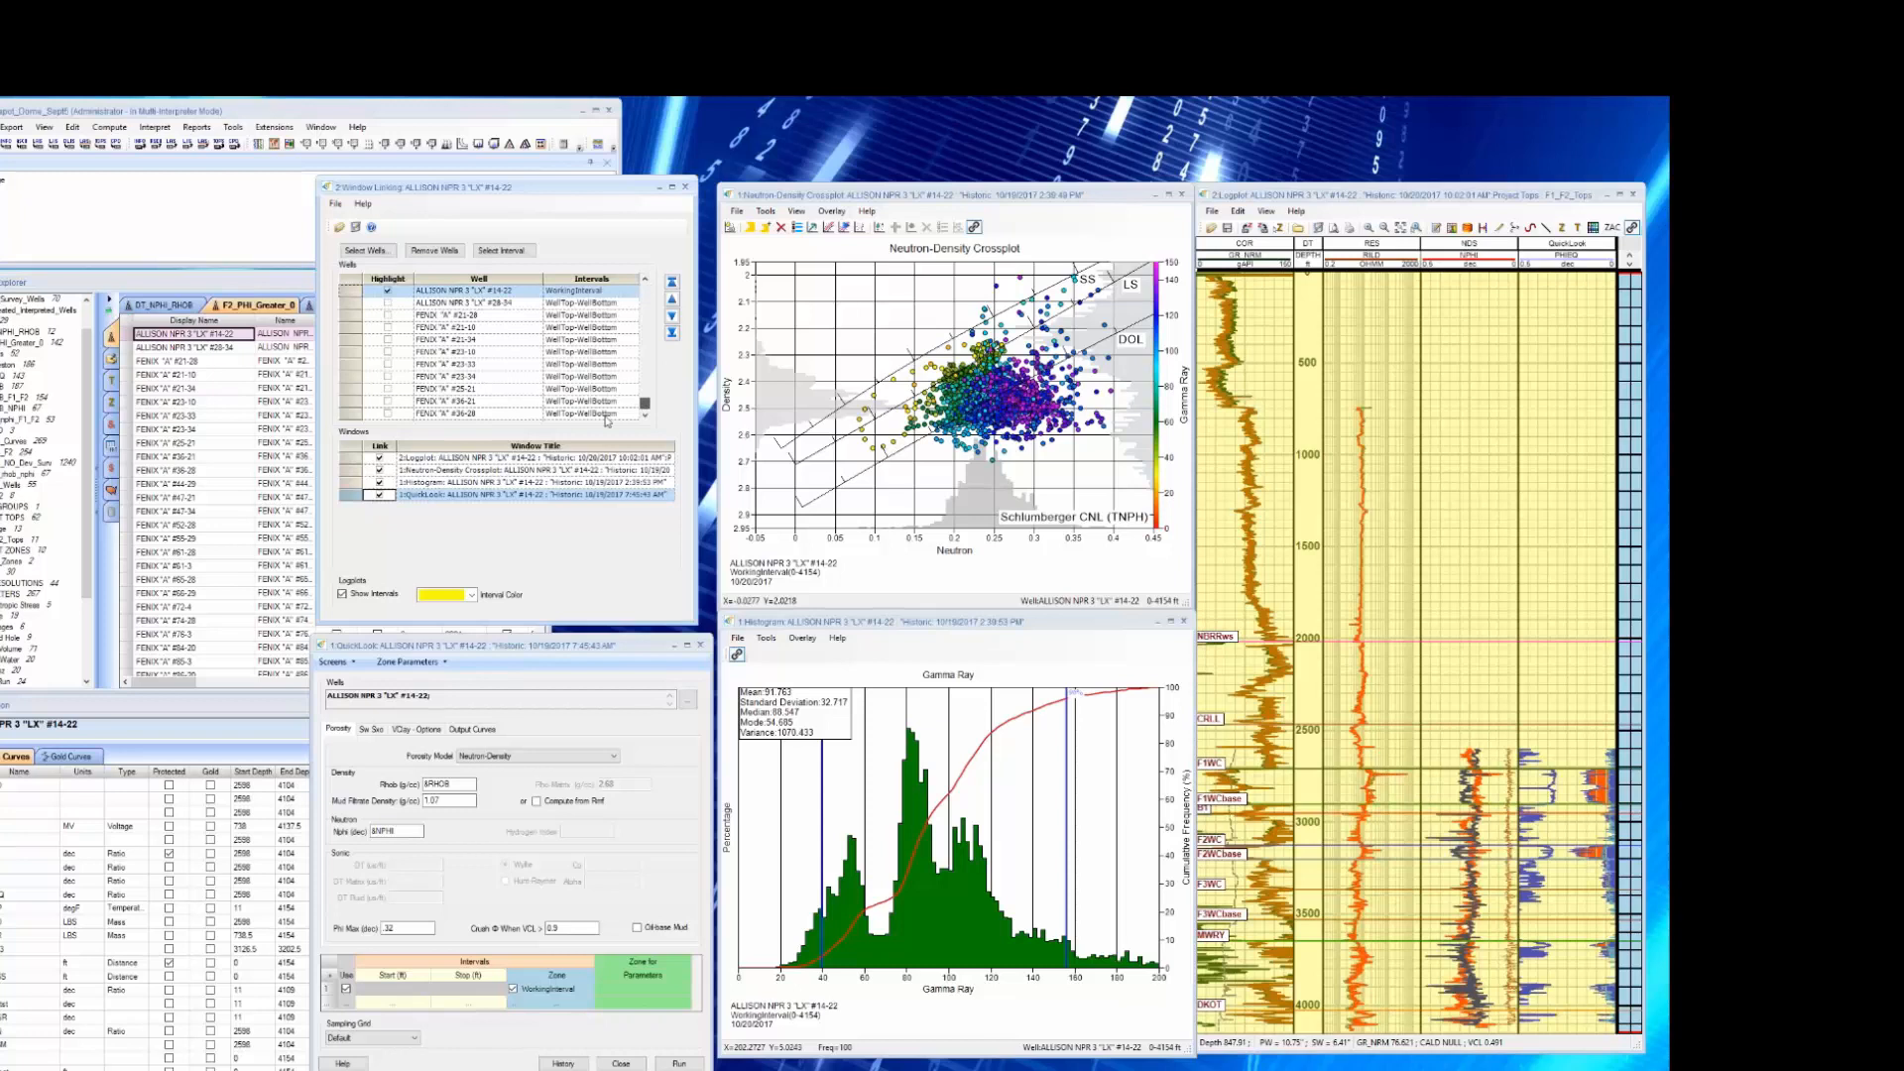
{"action": "left_click_drag", "start_coordinate": [606, 416], "coordinate": [603, 417]}
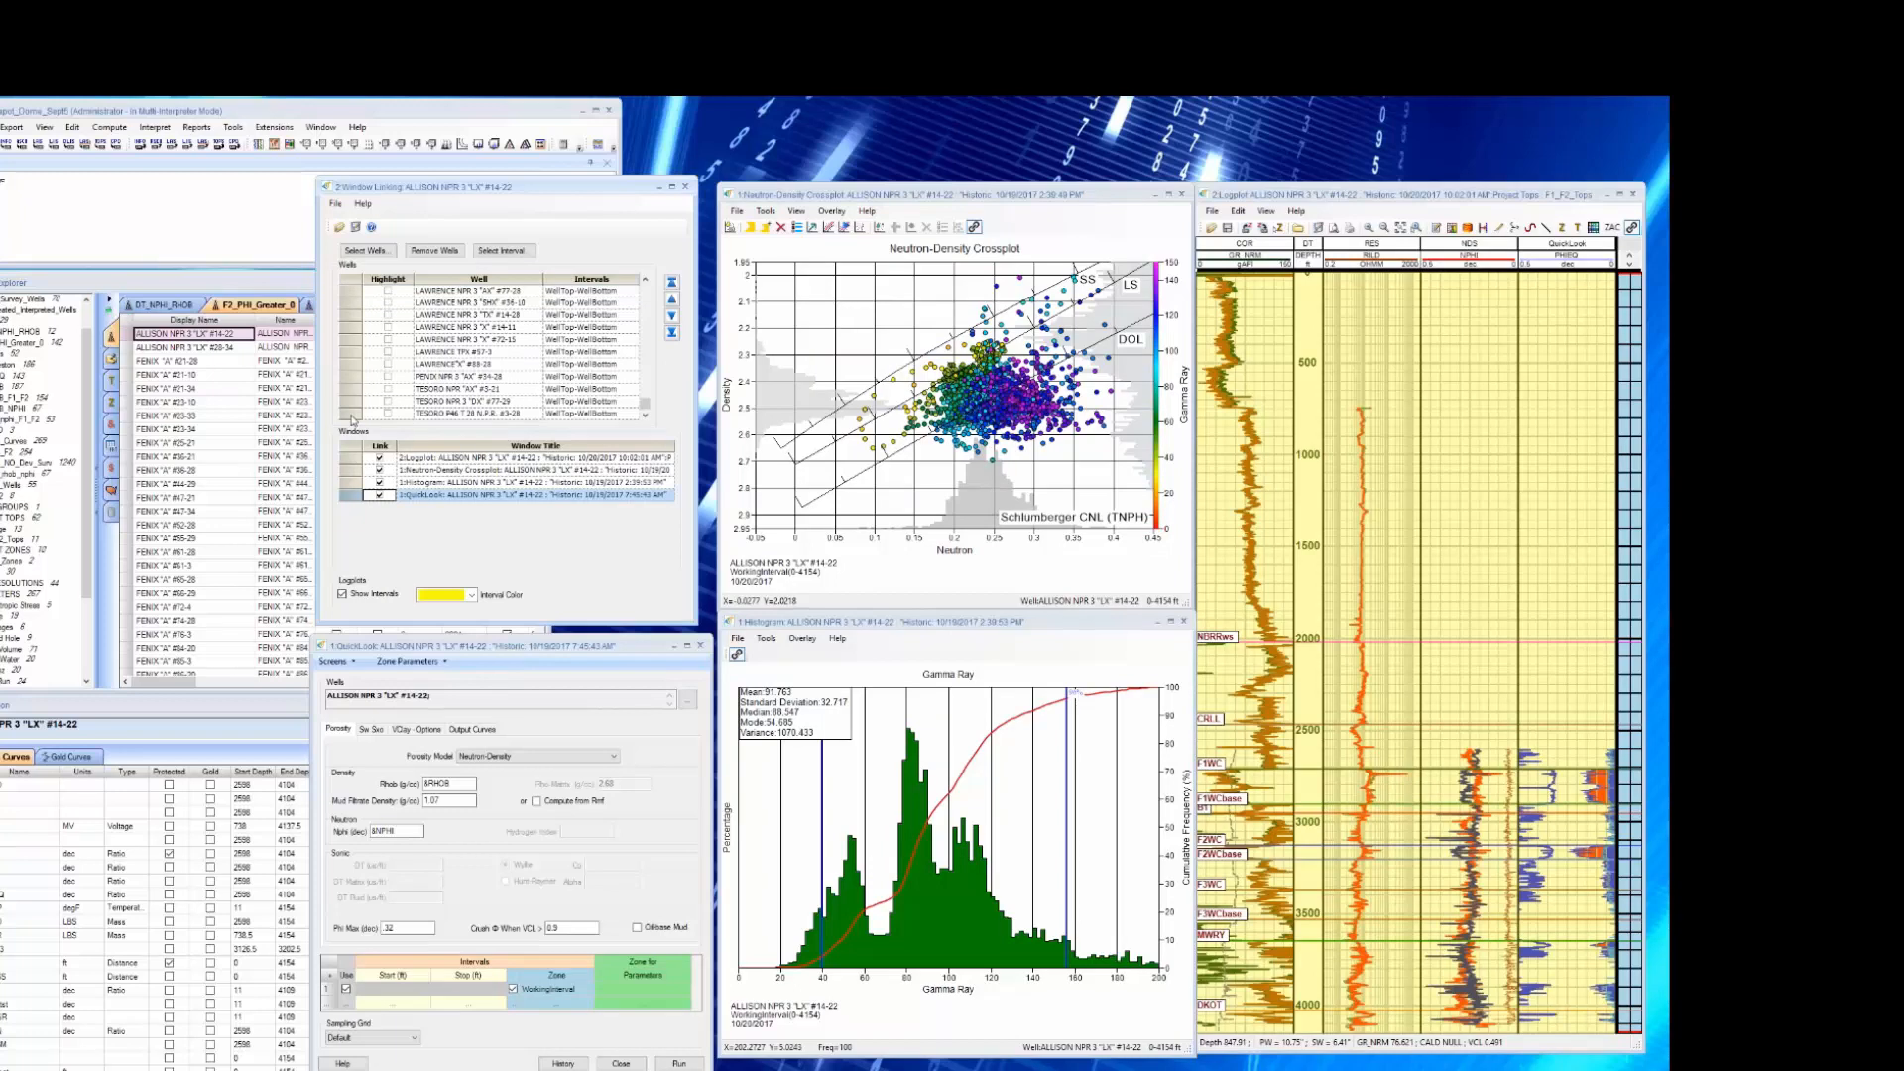
{"action": "left_click", "coordinate": [352, 415], "text": "shift"}
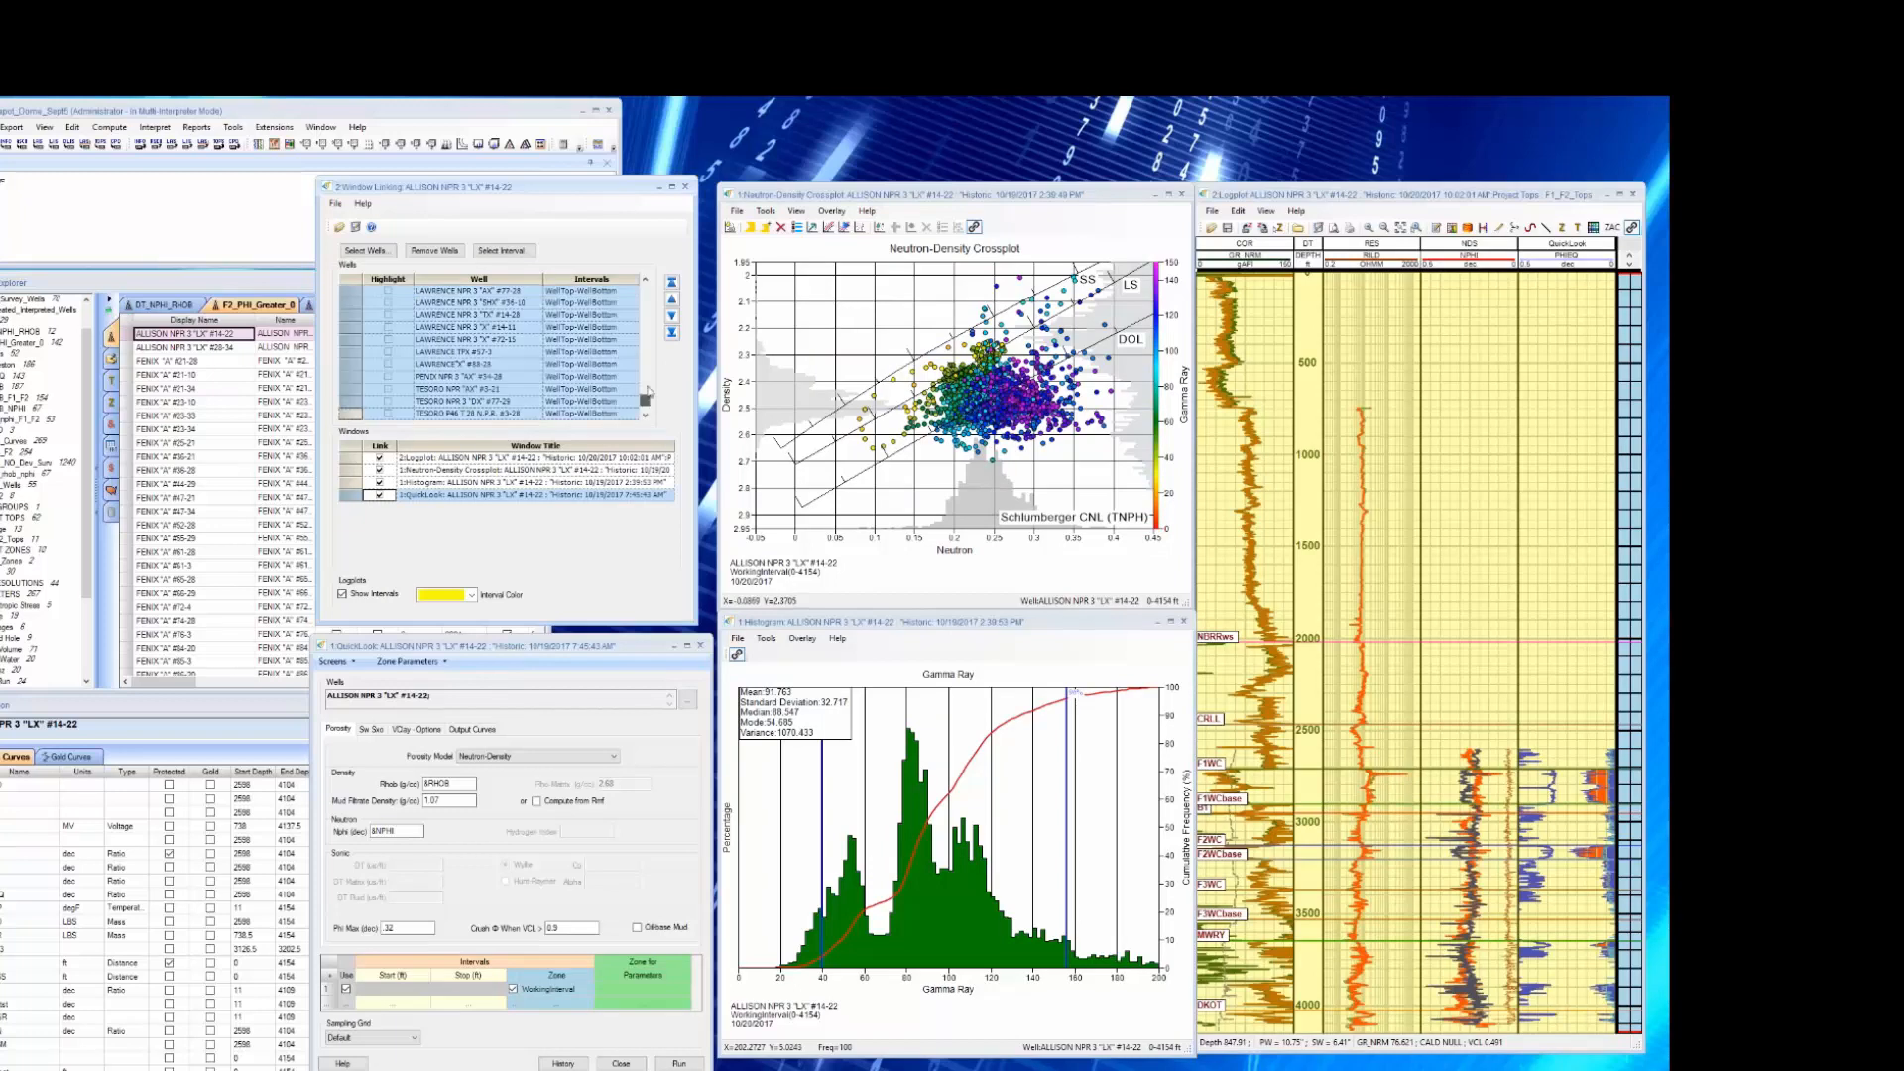
{"action": "left_click", "coordinate": [647, 287]}
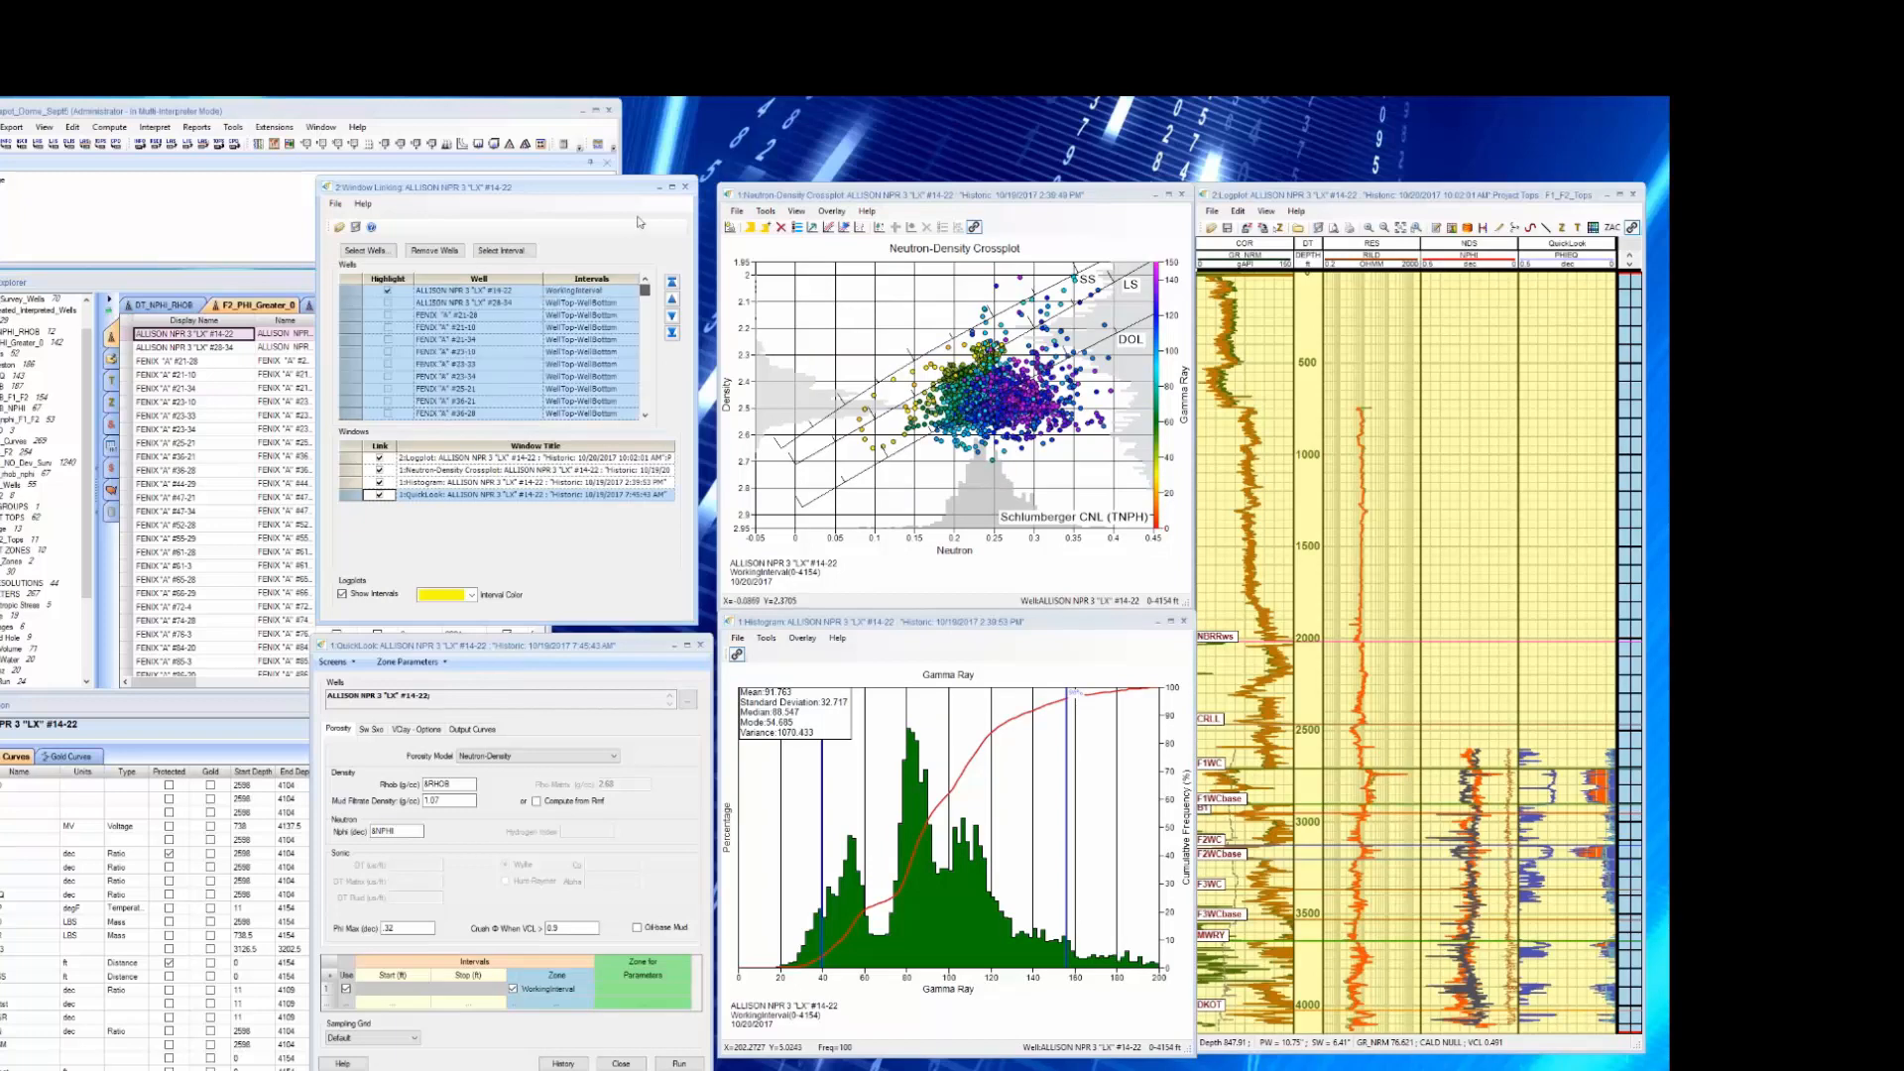
{"action": "left_click", "coordinate": [503, 254]}
{"action": "left_click", "coordinate": [496, 345]}
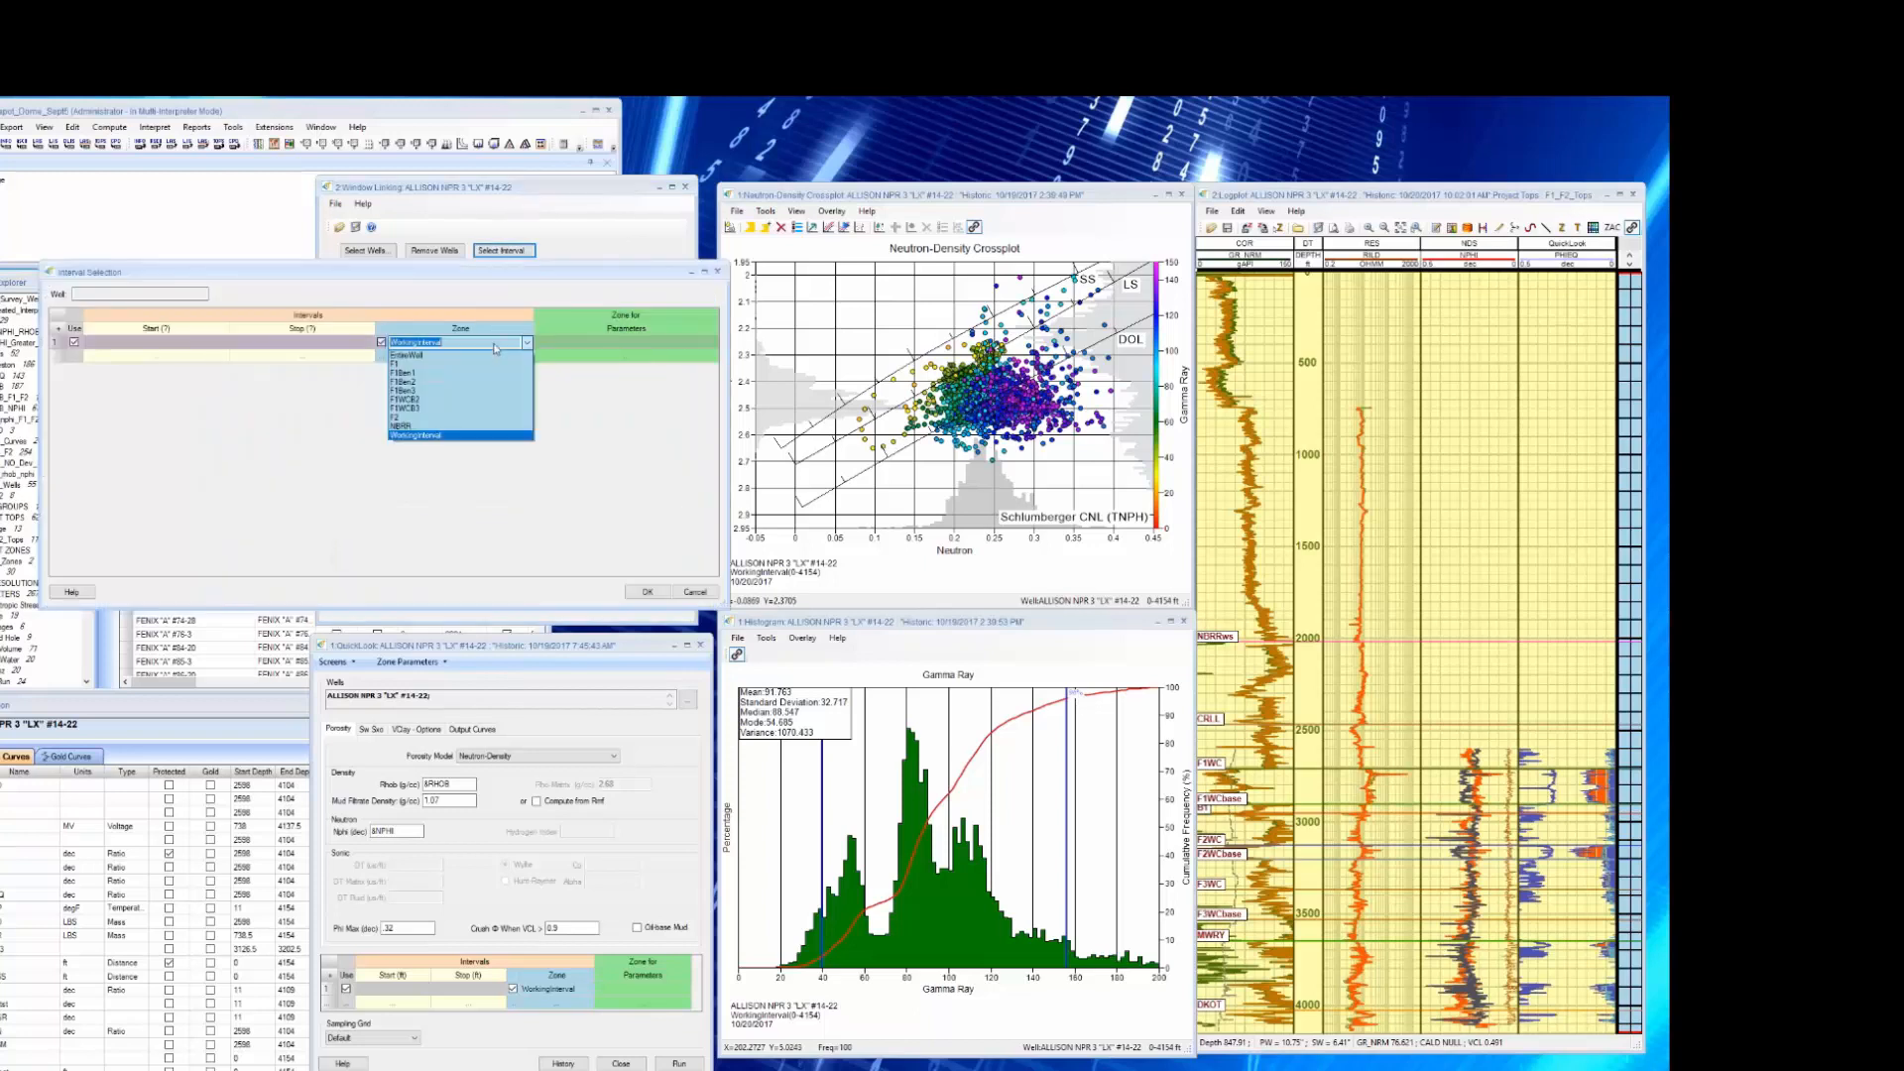
{"action": "left_click", "coordinate": [395, 364]}
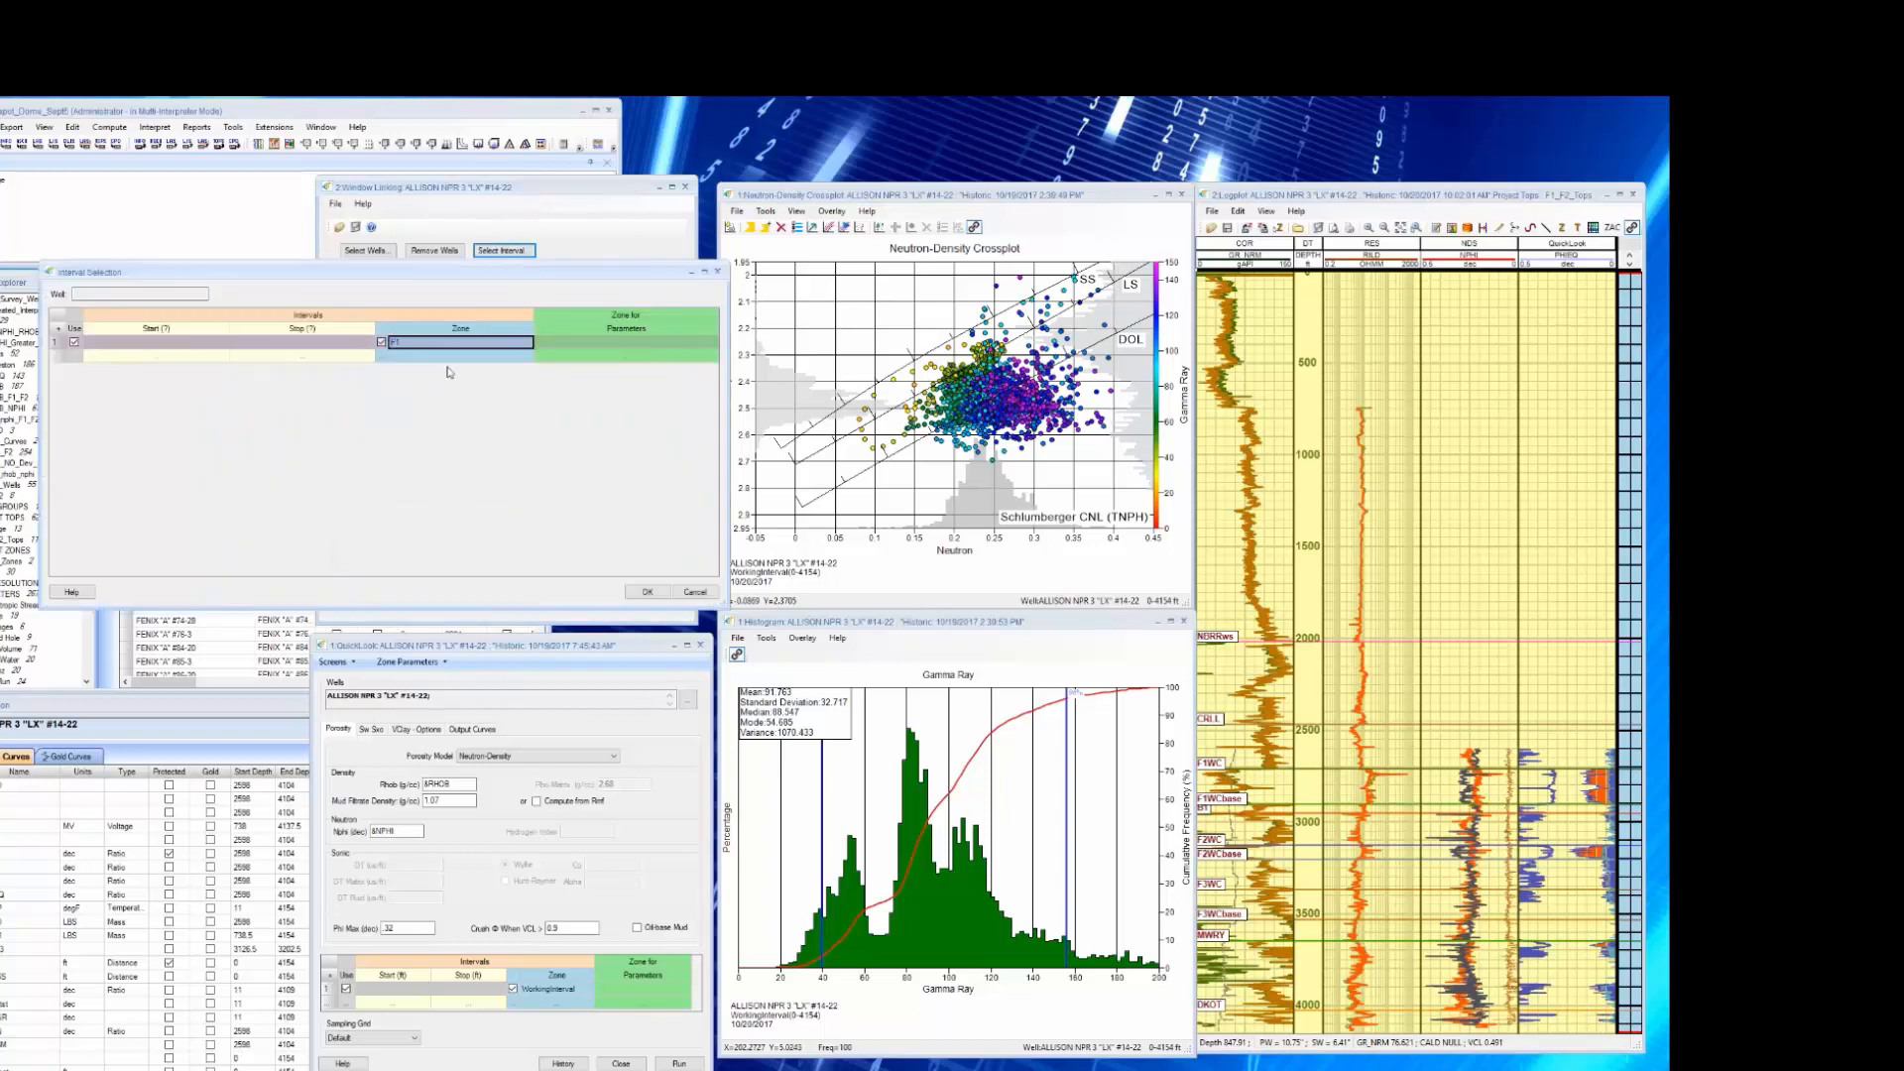
Add zone F2 as a second interval and apply the interval selection to the selected wells.
{"action": "left_click", "coordinate": [384, 358]}
{"action": "double_click", "coordinate": [488, 358]}
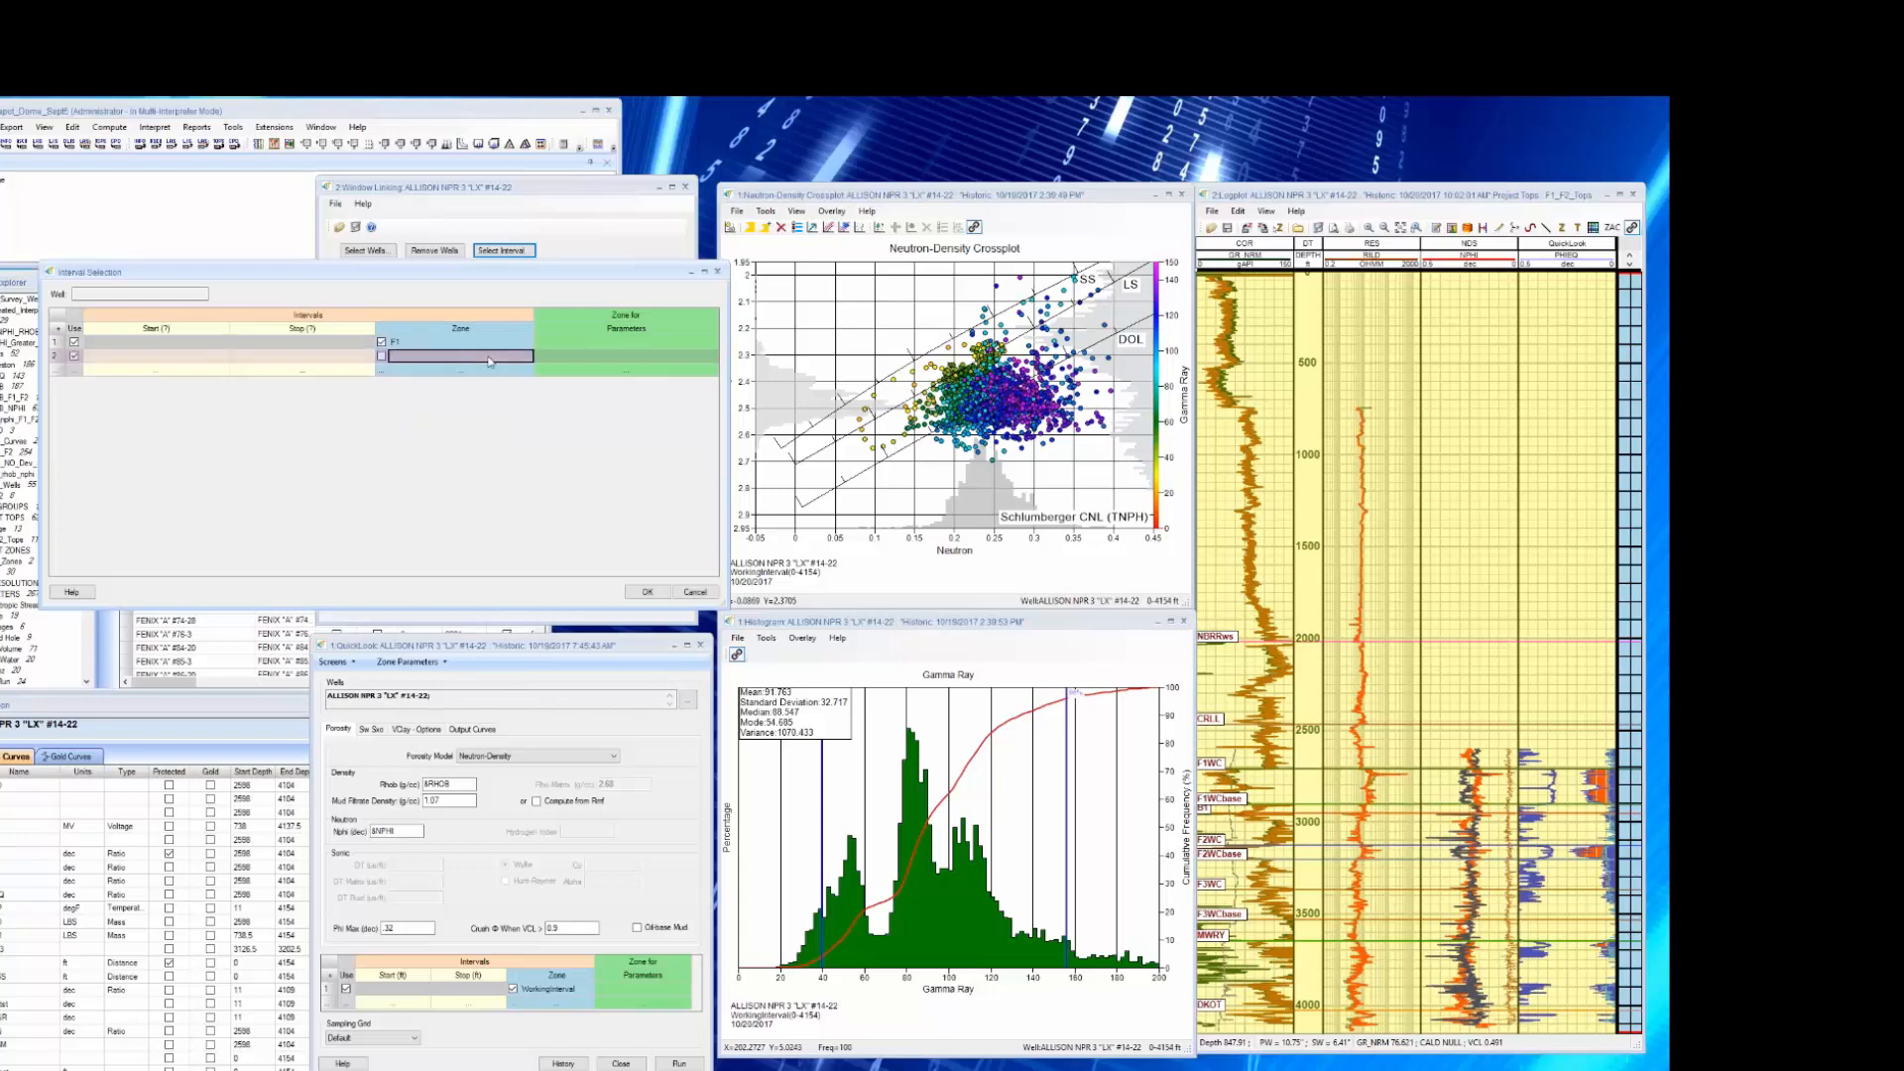
{"action": "left_click", "coordinate": [382, 356]}
{"action": "left_click", "coordinate": [479, 360]}
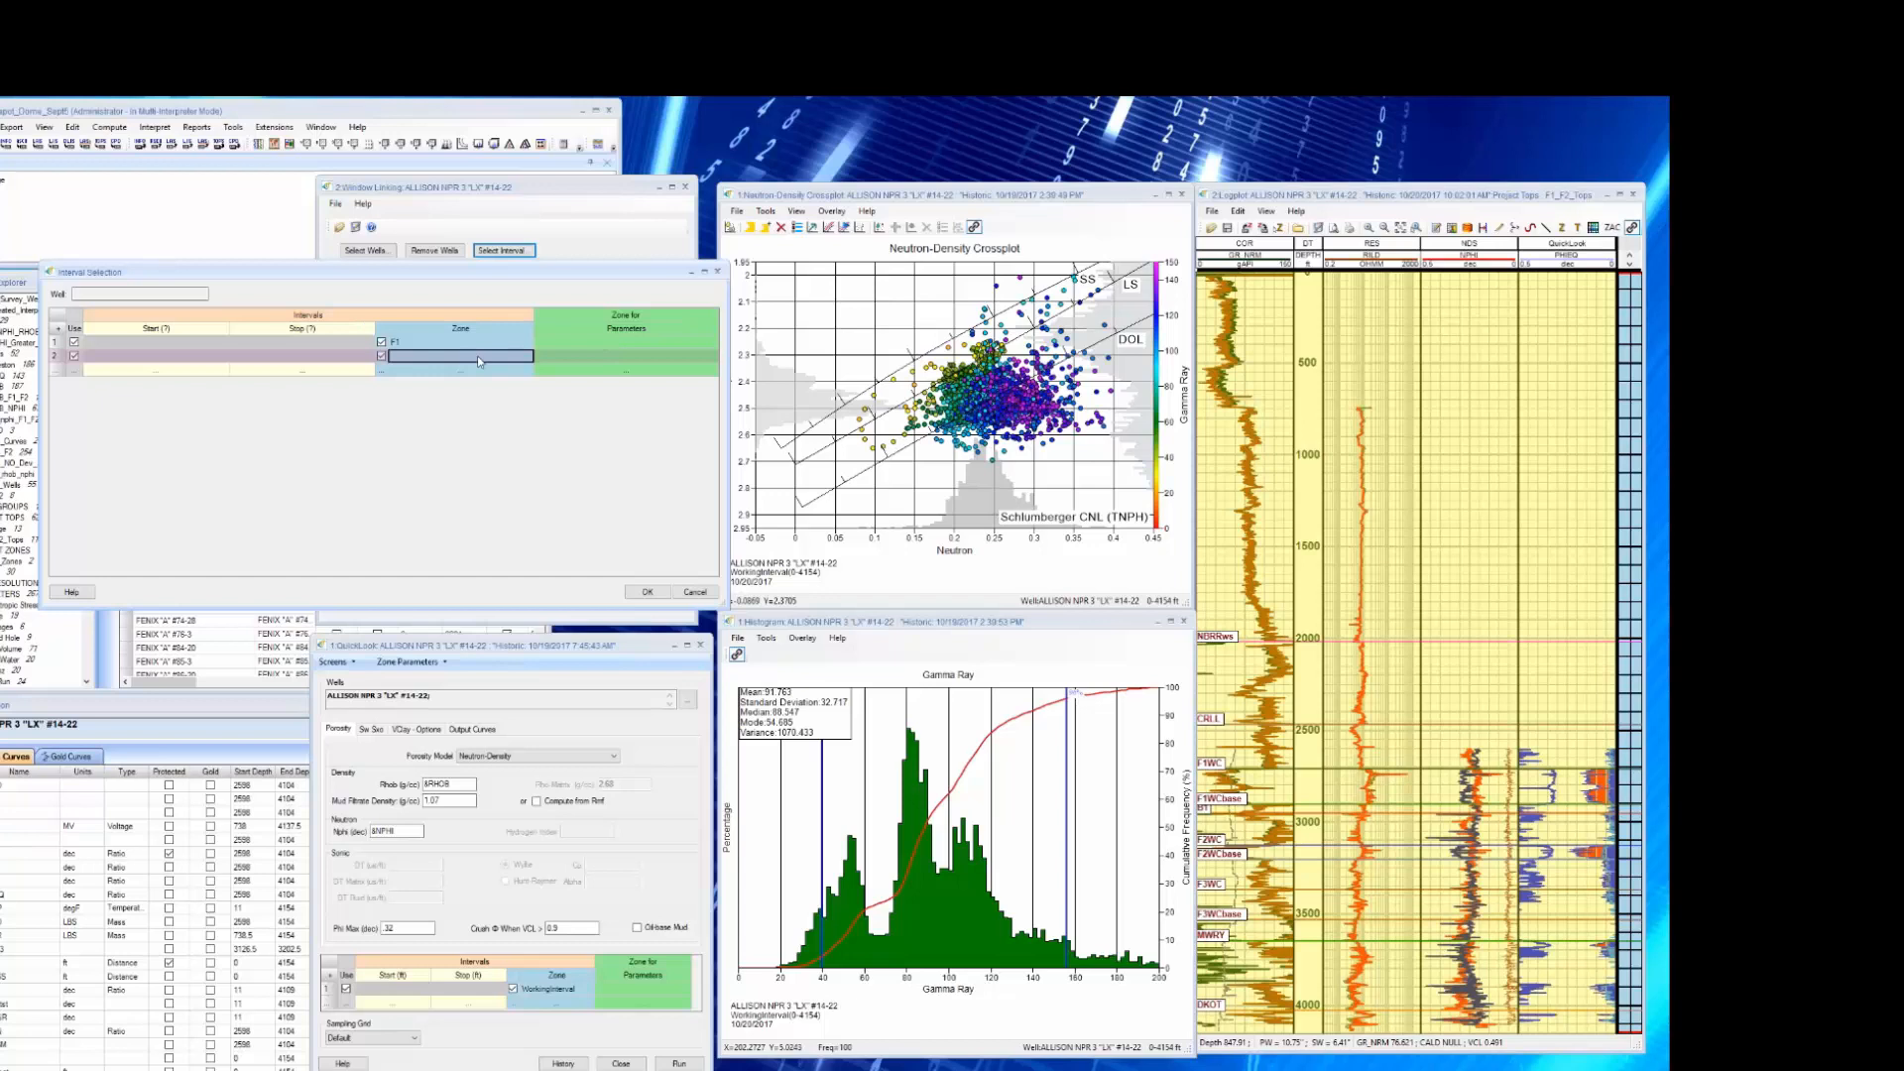
{"action": "left_click", "coordinate": [479, 358]}
{"action": "left_click", "coordinate": [427, 435]}
{"action": "left_click", "coordinate": [647, 592]}
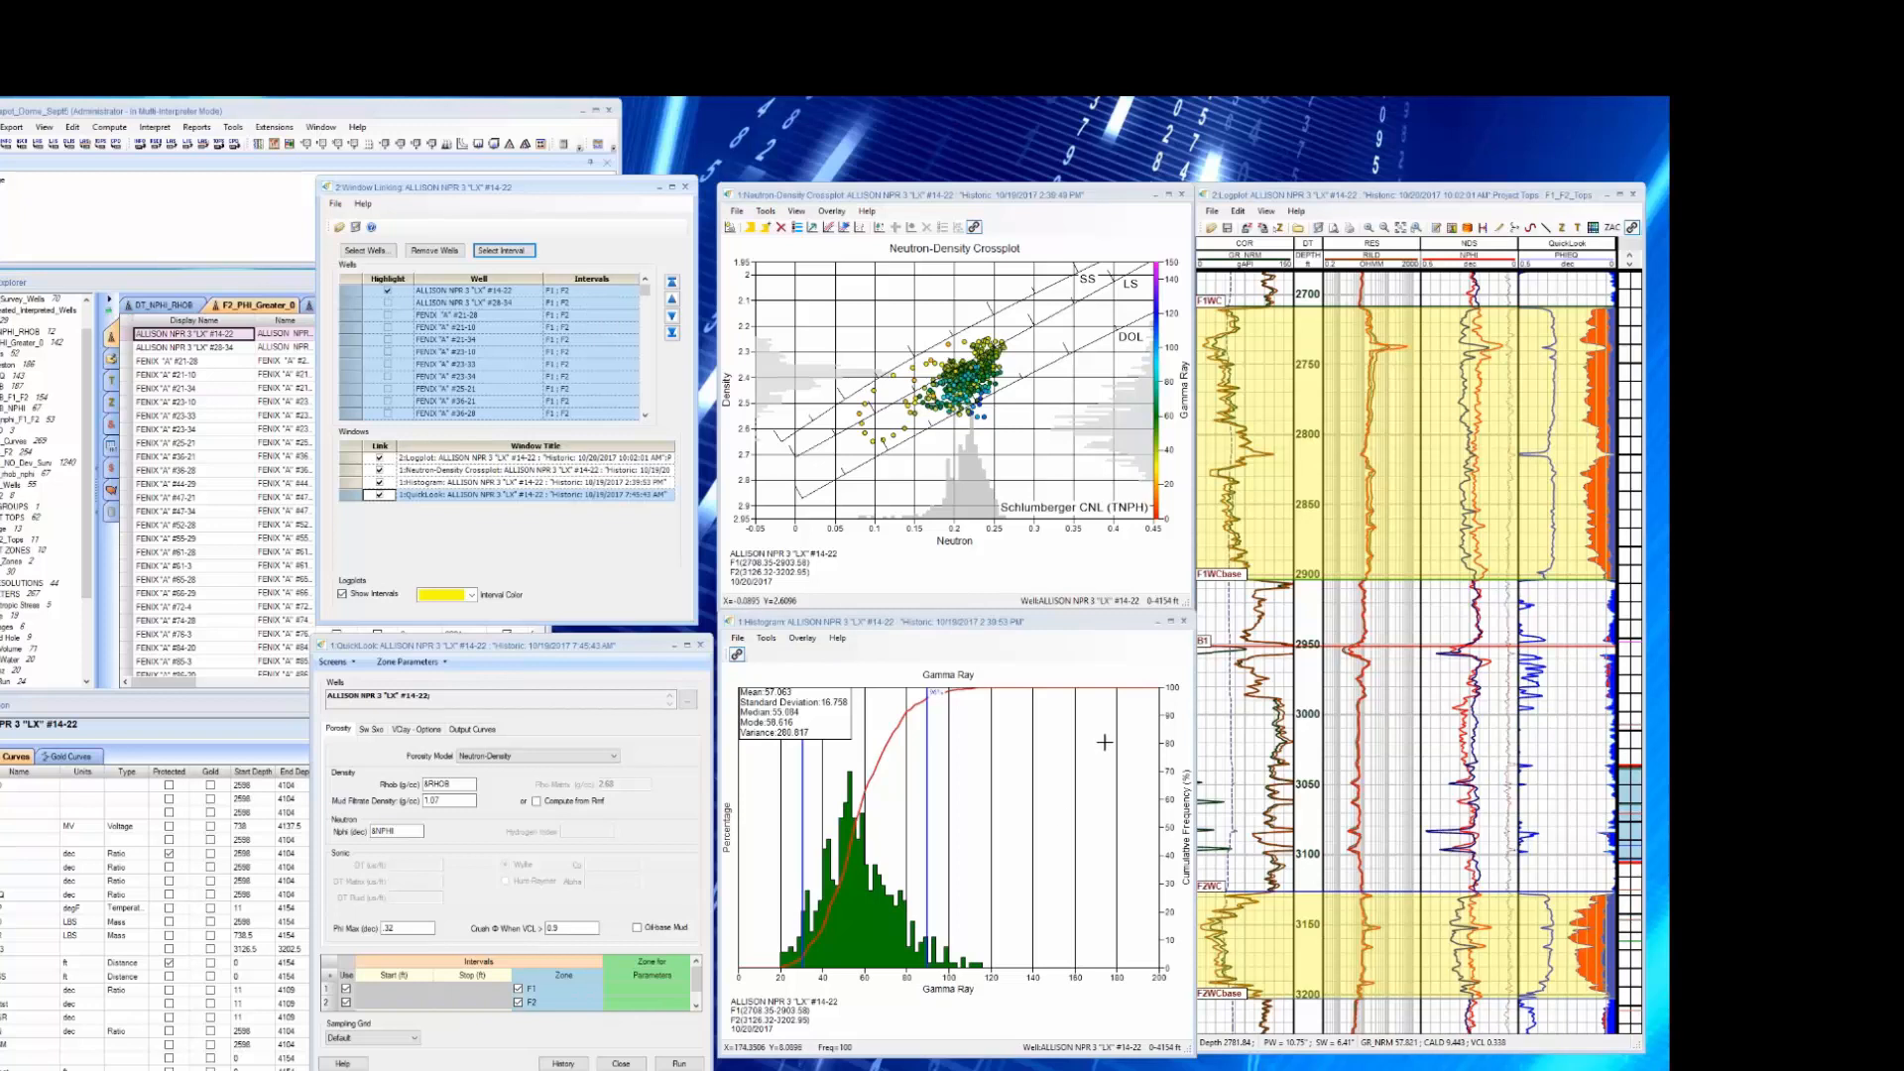
Advance the highlighted well in the Window Linking list one well at a time until FENIX "A" #21-10, viewing the linked plots.
{"action": "left_click", "coordinate": [623, 351]}
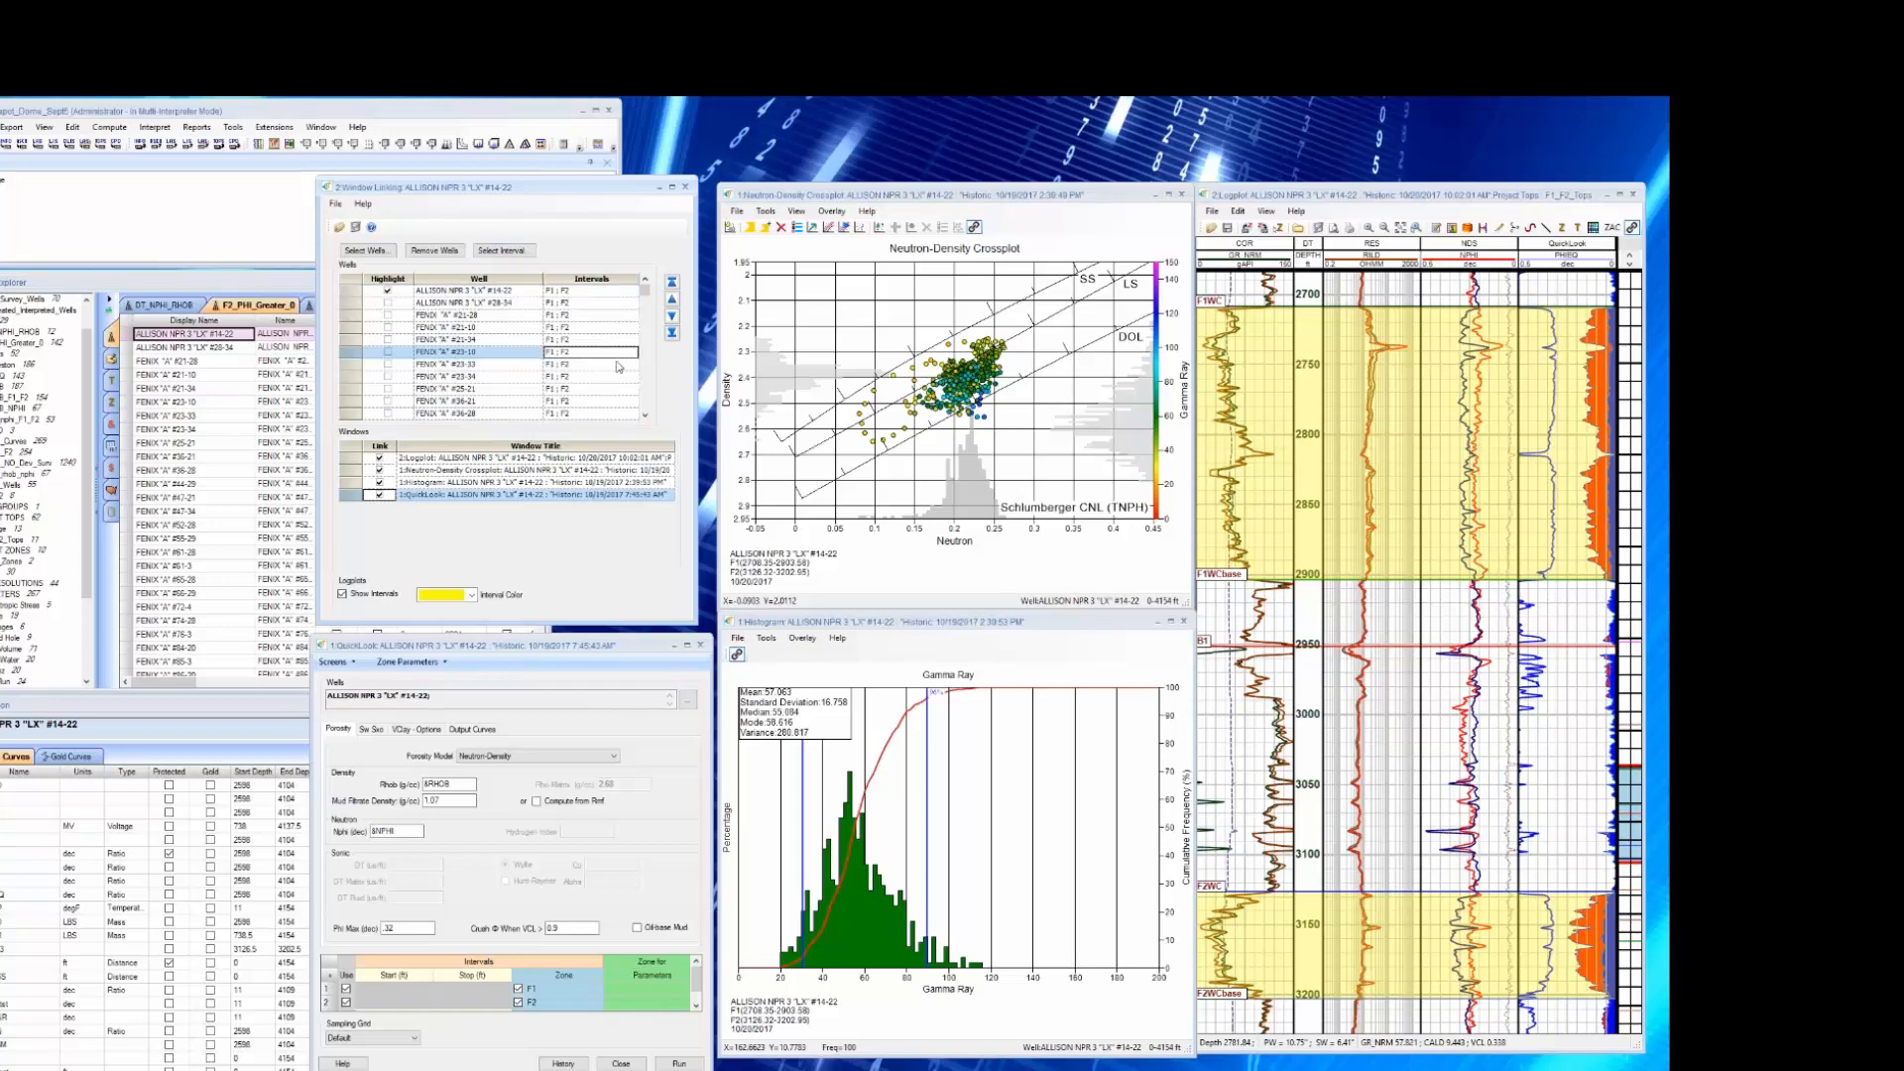
{"action": "left_click", "coordinate": [672, 317]}
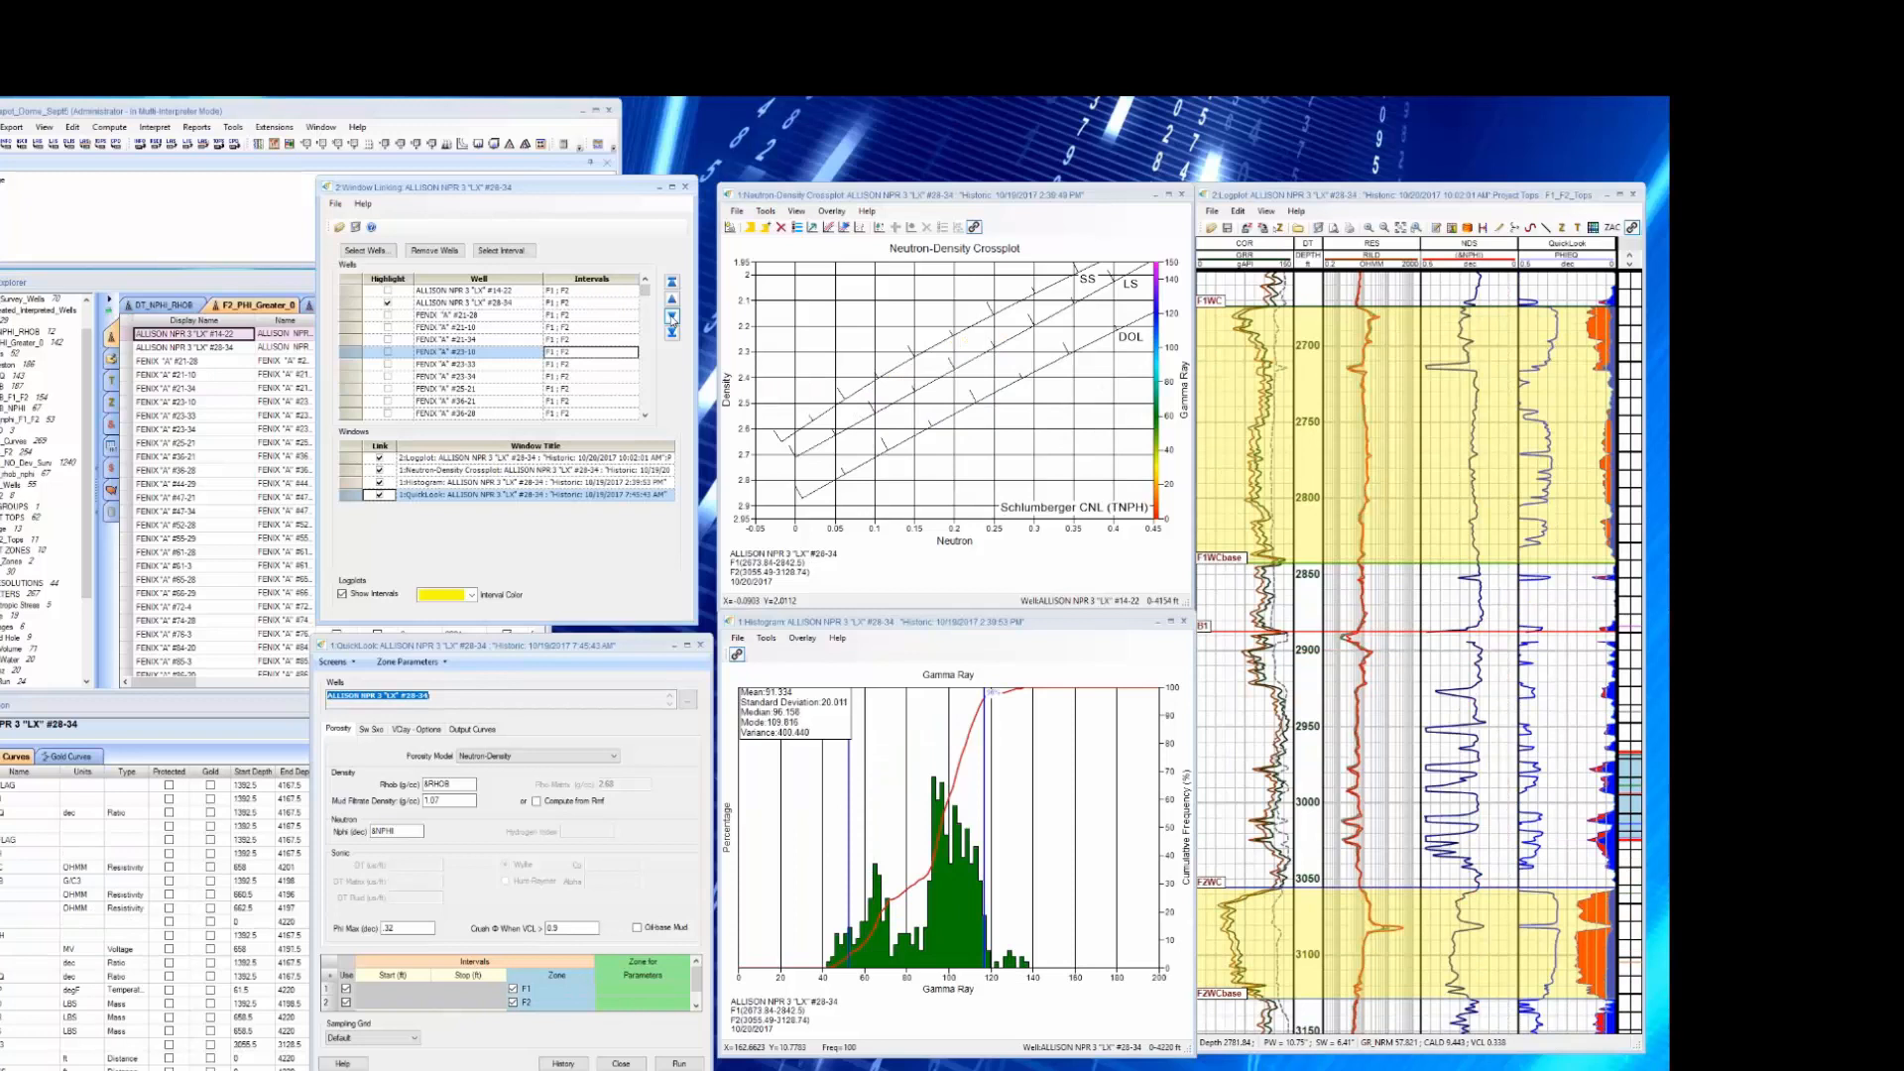
{"action": "left_click", "coordinate": [672, 317]}
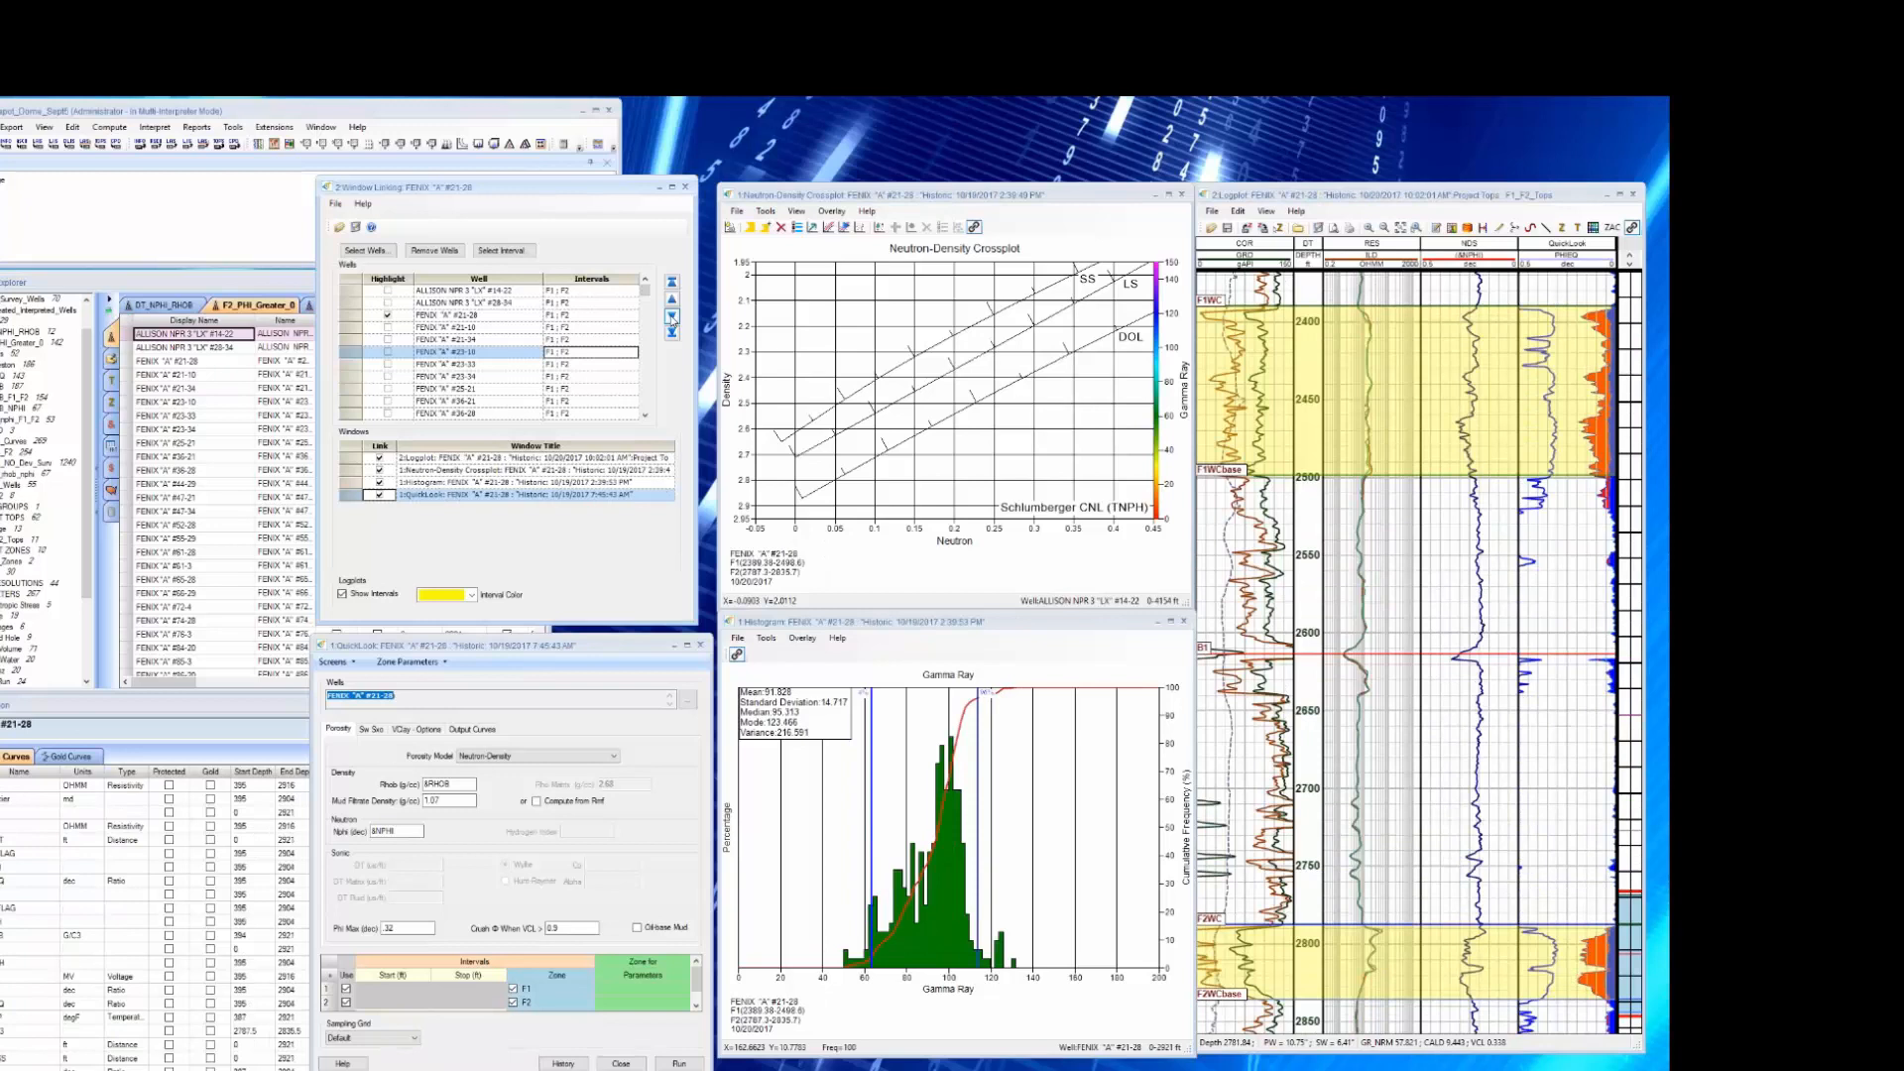
{"action": "left_click", "coordinate": [671, 318]}
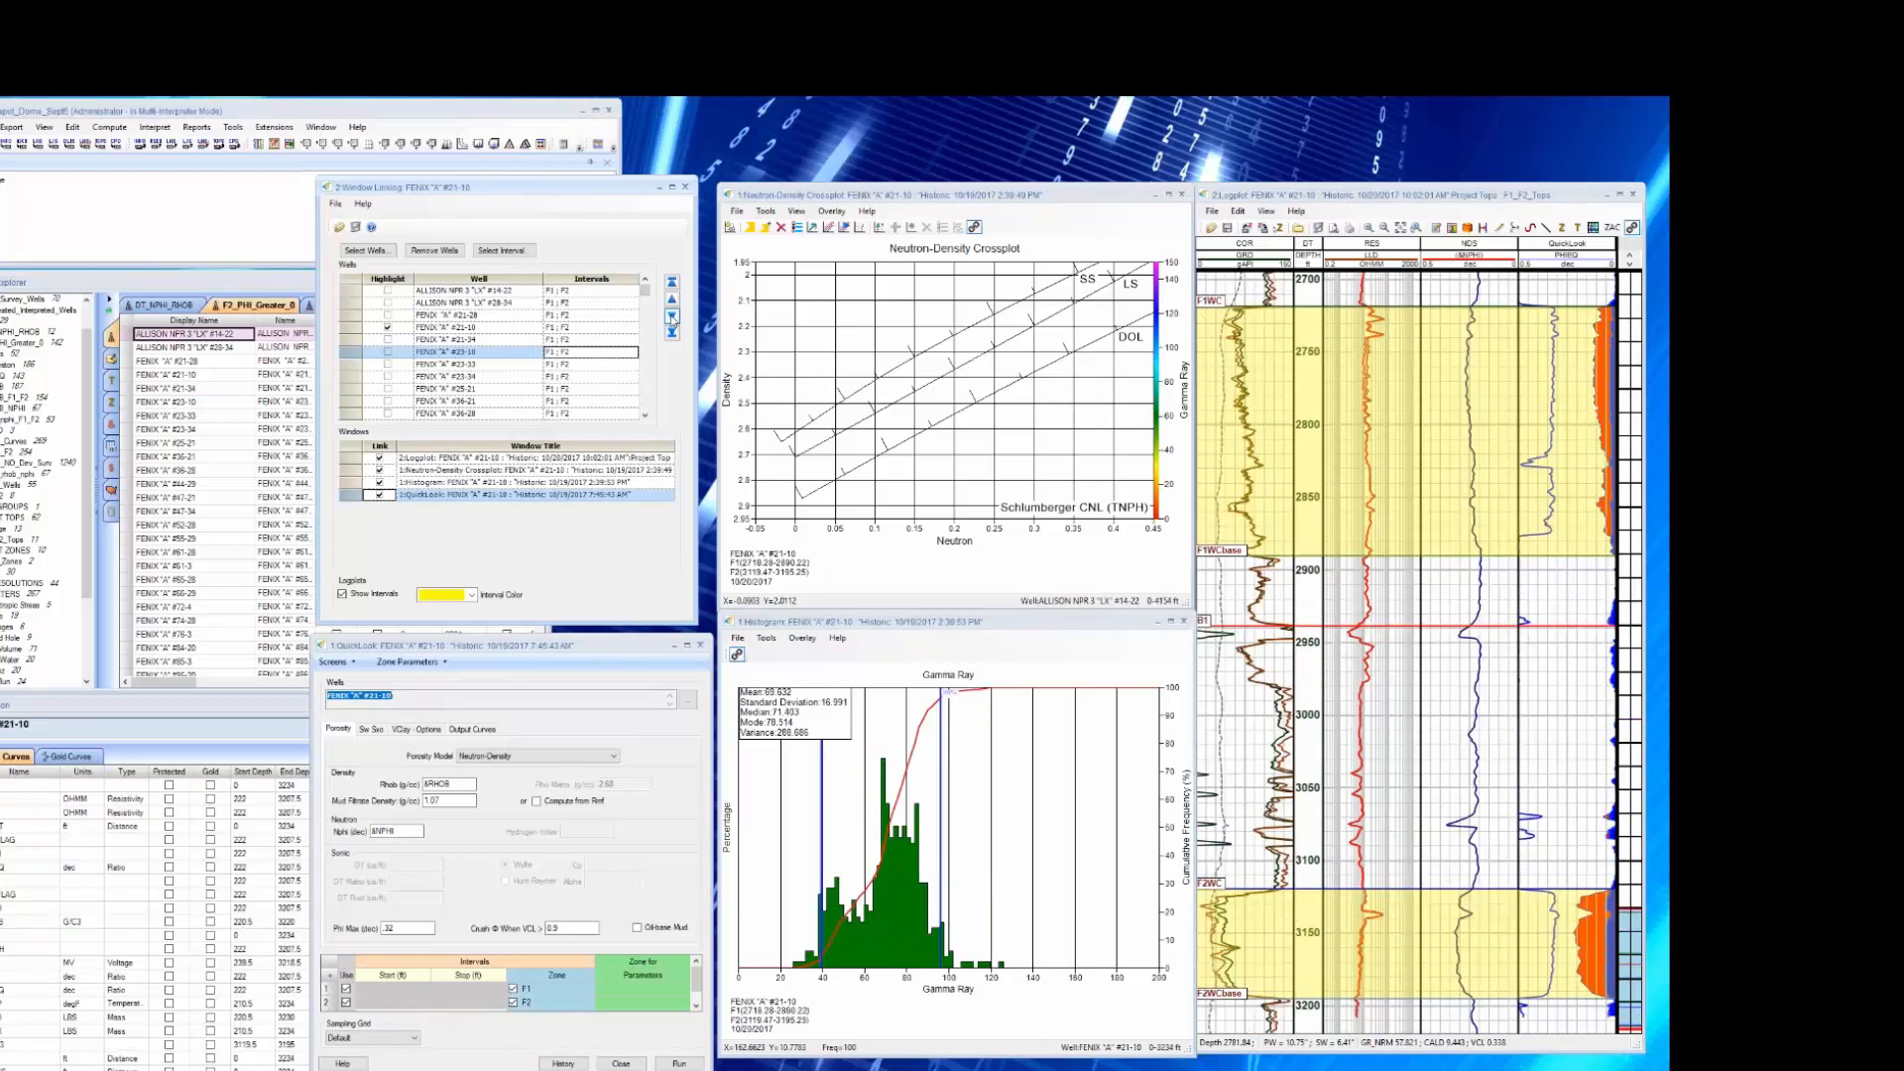
Remove all wells from the Window Linking well list and apply the empty selection.
{"action": "left_click", "coordinate": [367, 252]}
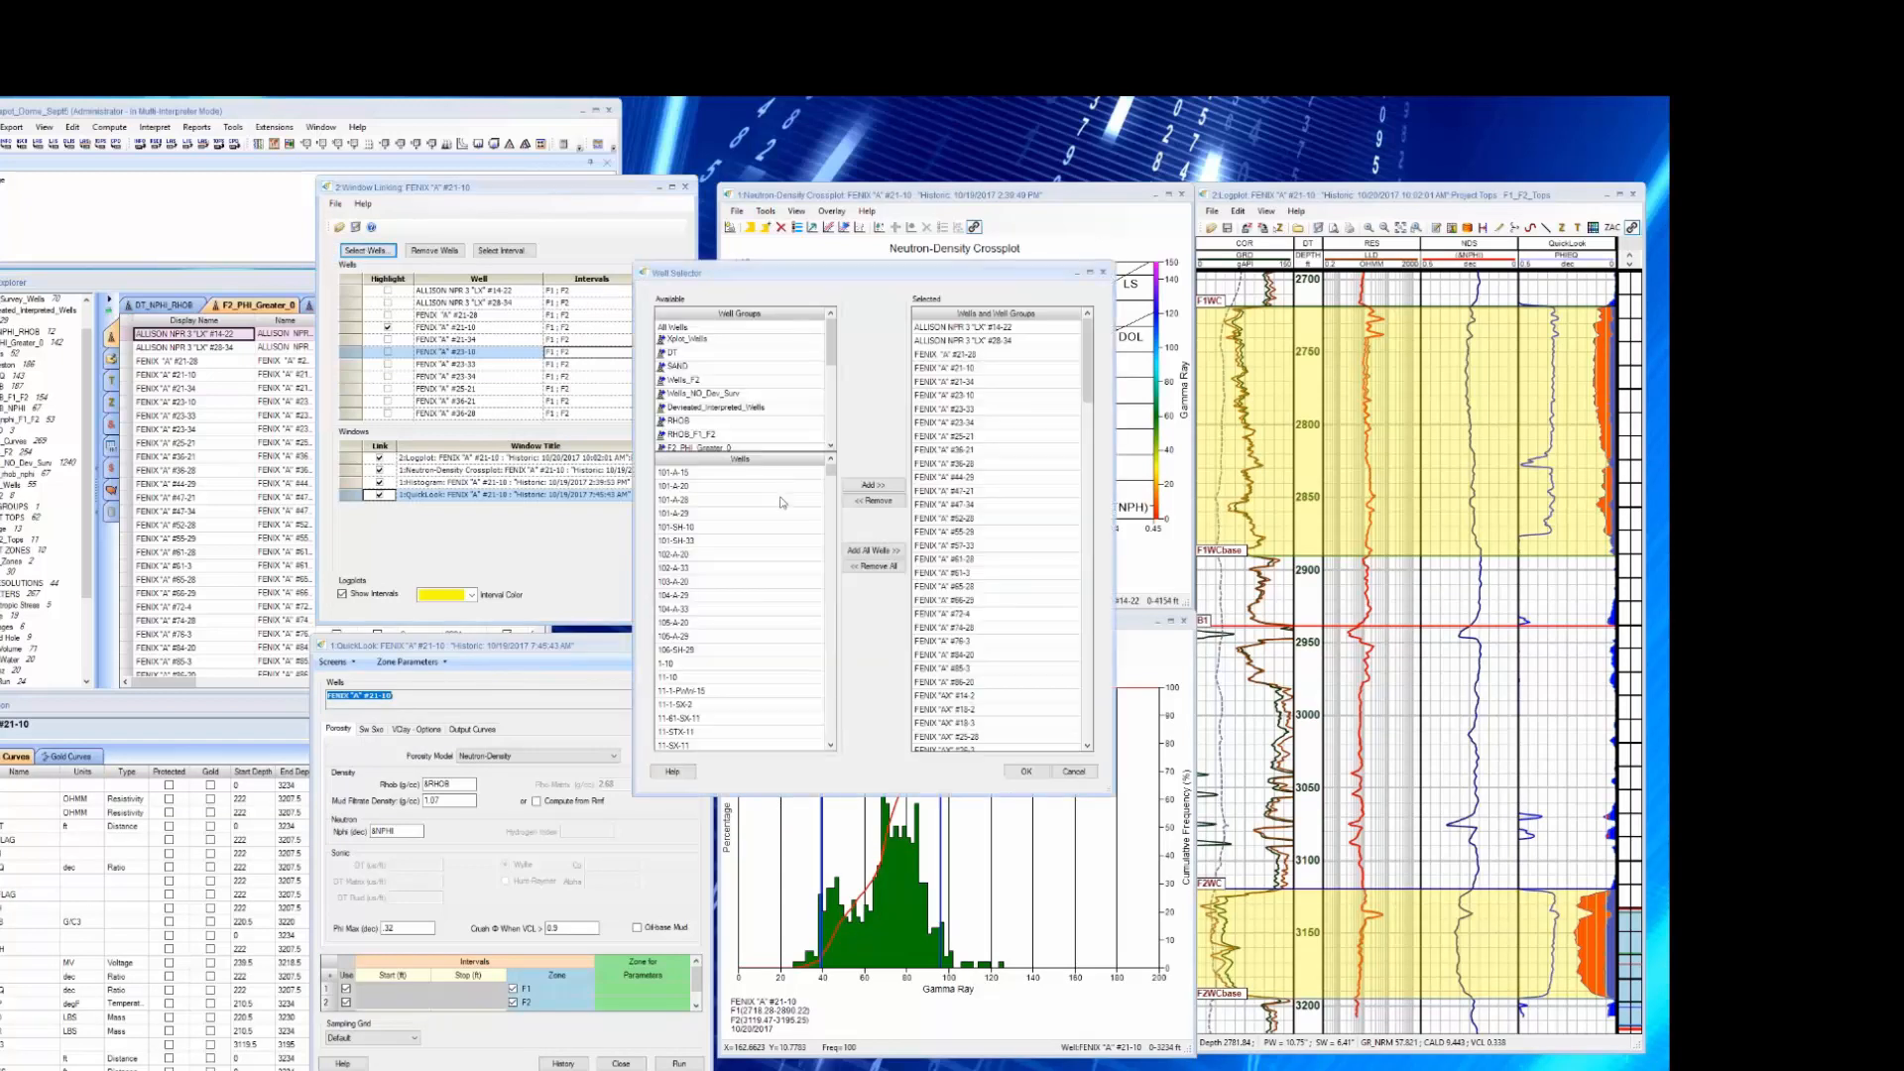
{"action": "left_click", "coordinate": [872, 571]}
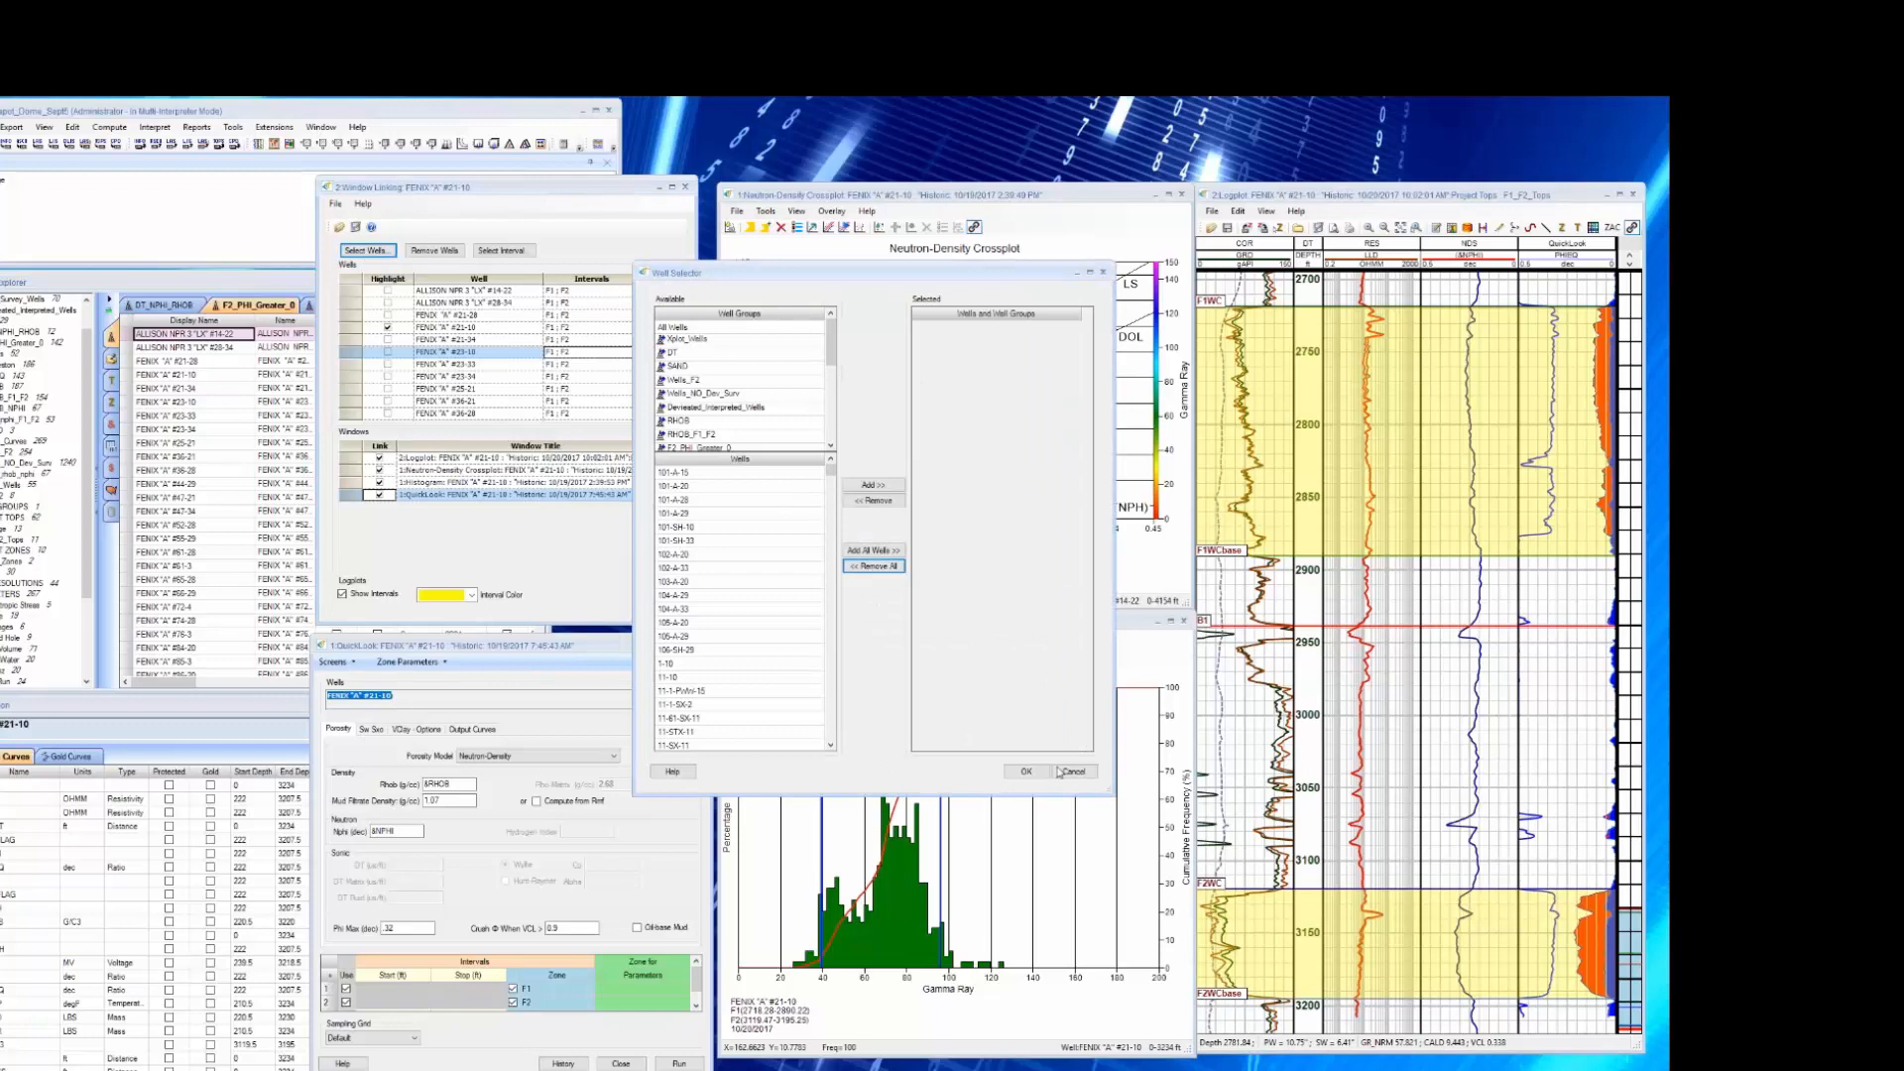
{"action": "left_click", "coordinate": [1026, 772]}
Add the well group rhob_nphi_F1_F2 to the Window Linking well list.
{"action": "left_click", "coordinate": [367, 252]}
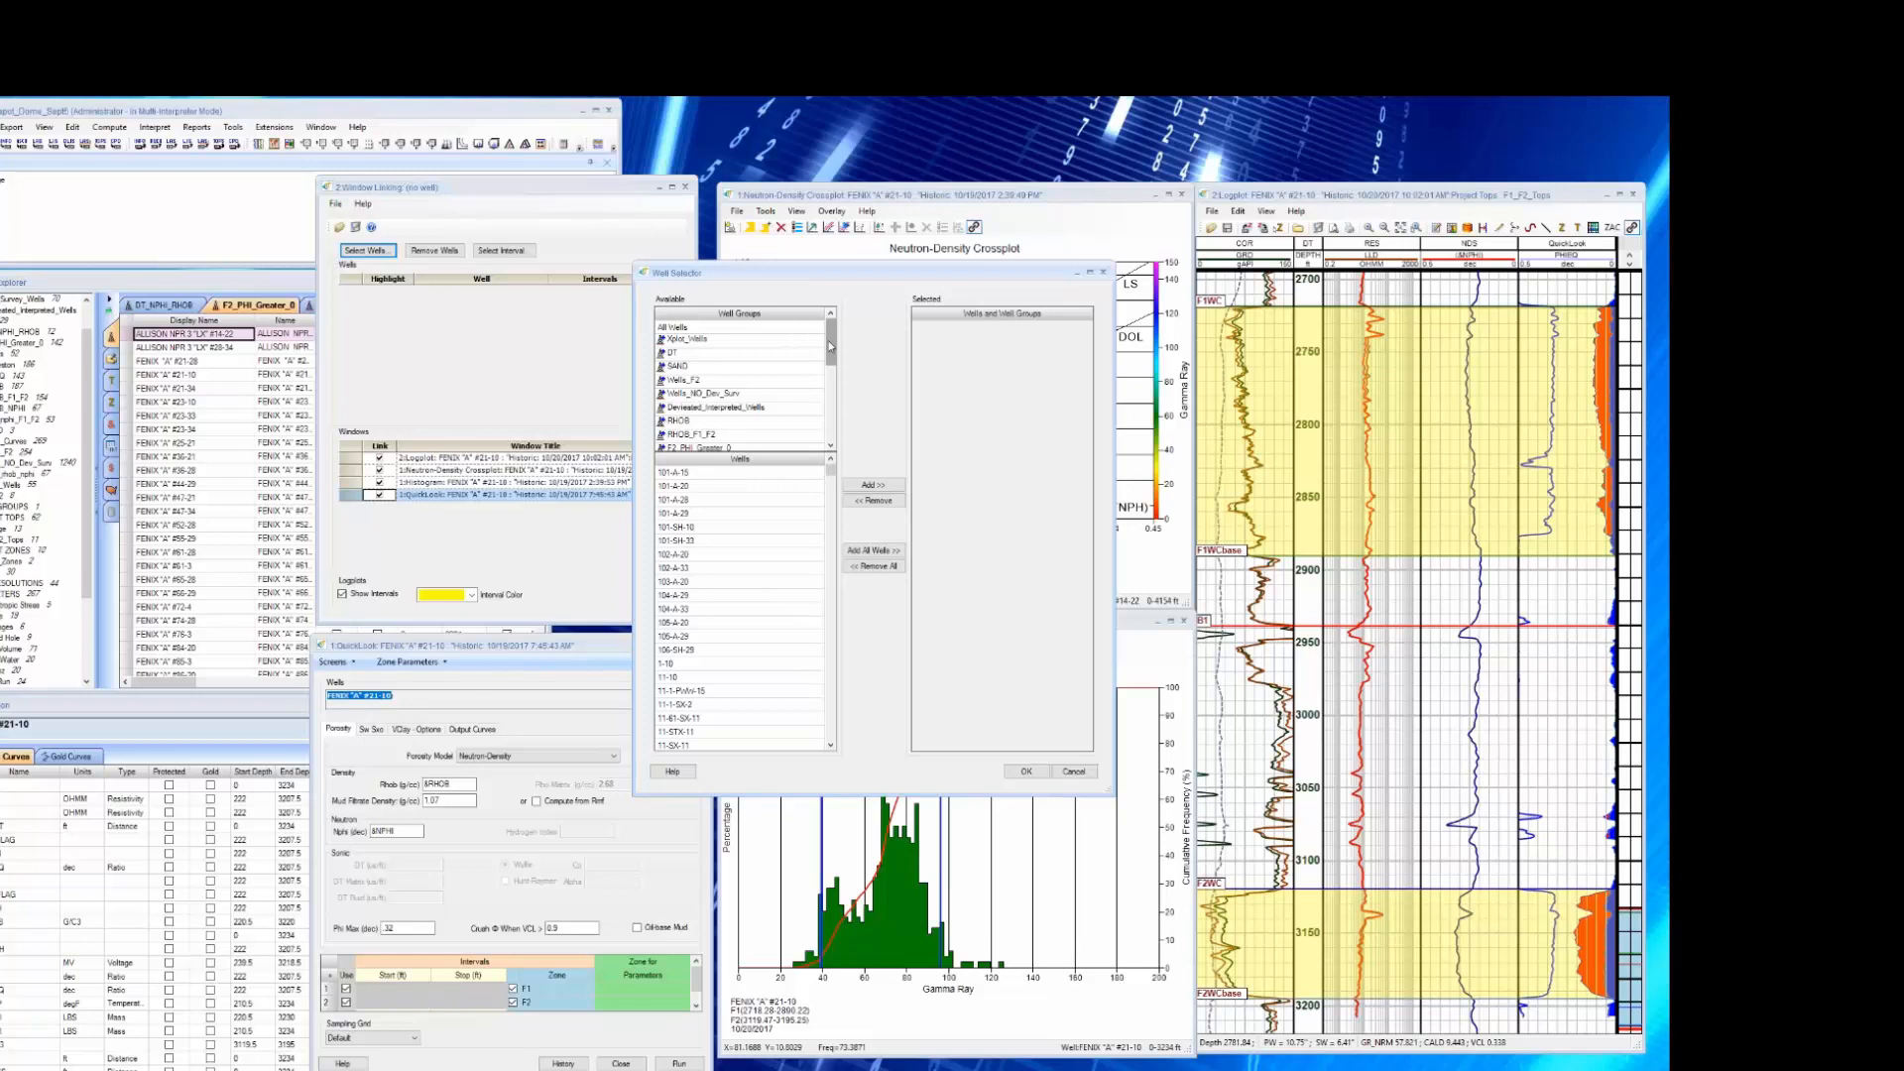
{"action": "left_click_drag", "start_coordinate": [829, 342], "coordinate": [830, 369]}
{"action": "left_click_drag", "start_coordinate": [831, 377], "coordinate": [830, 392]}
{"action": "left_click", "coordinate": [704, 421]}
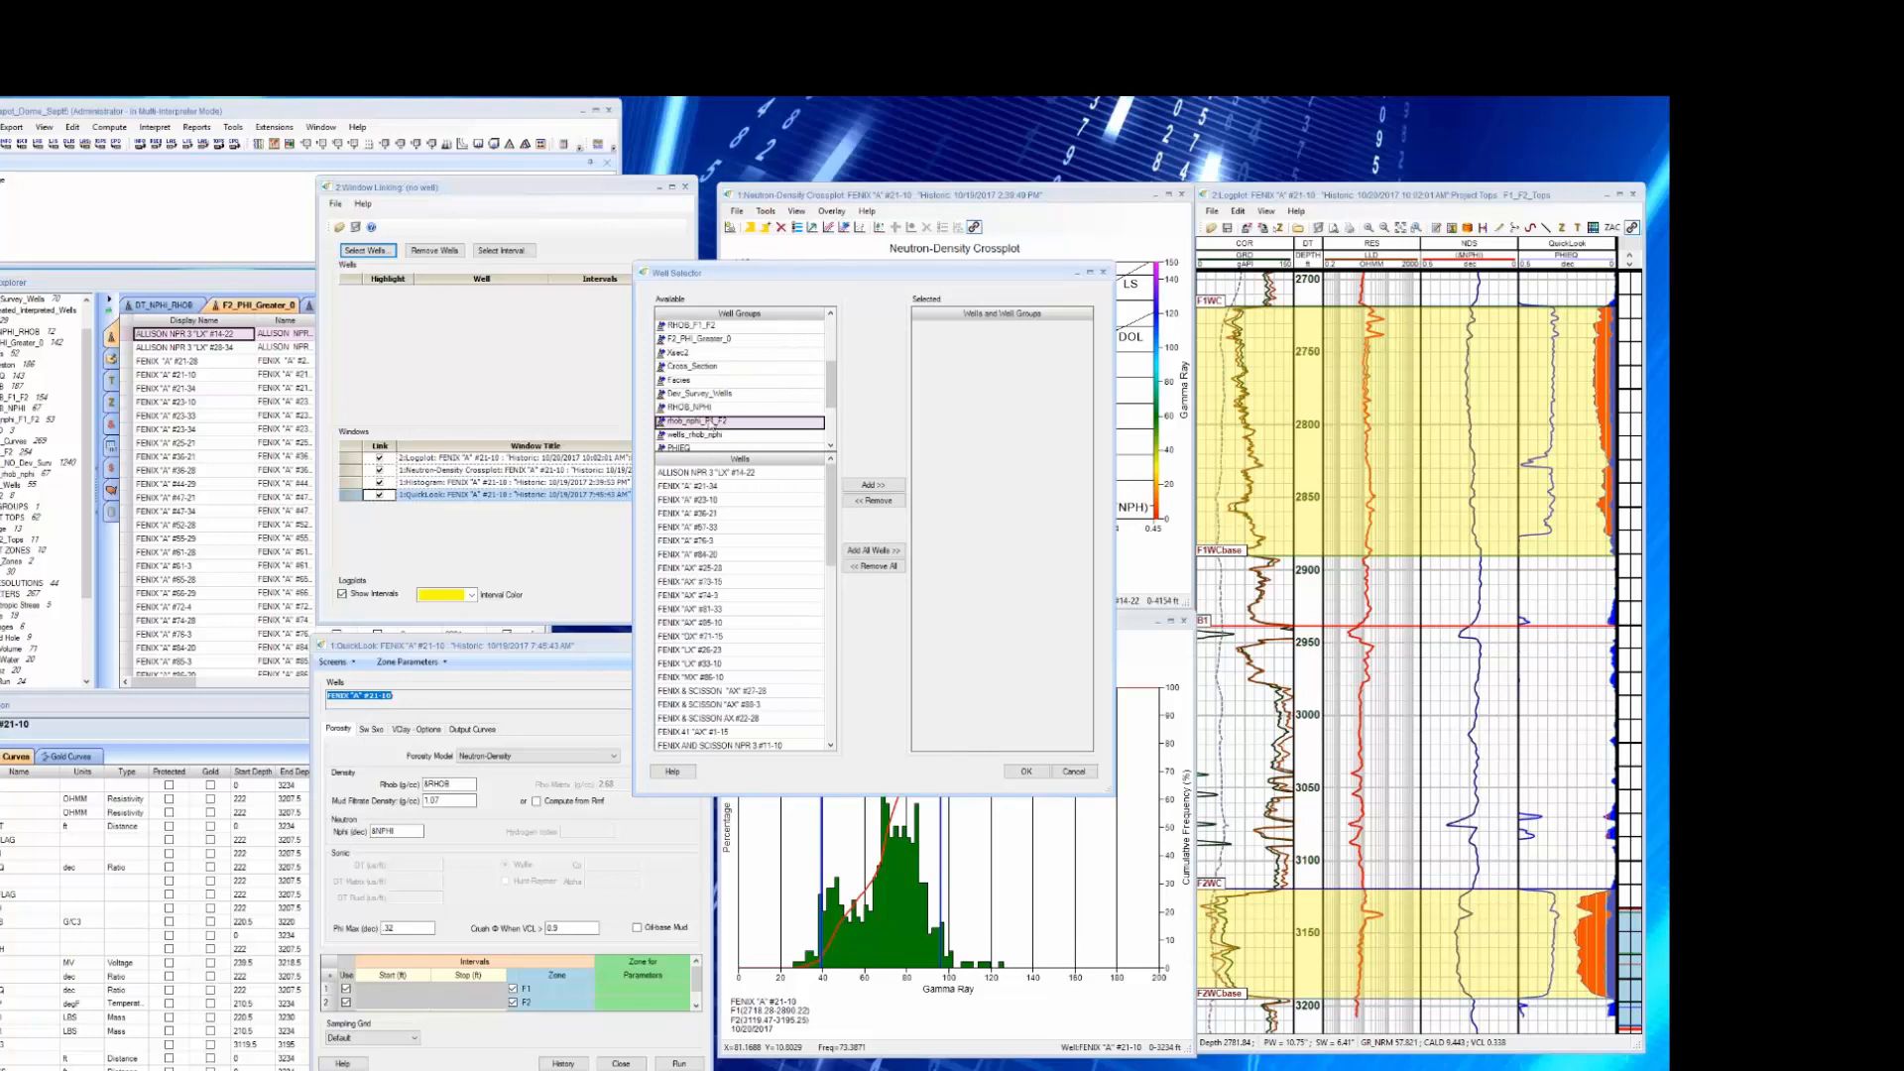
{"action": "left_click", "coordinate": [873, 484]}
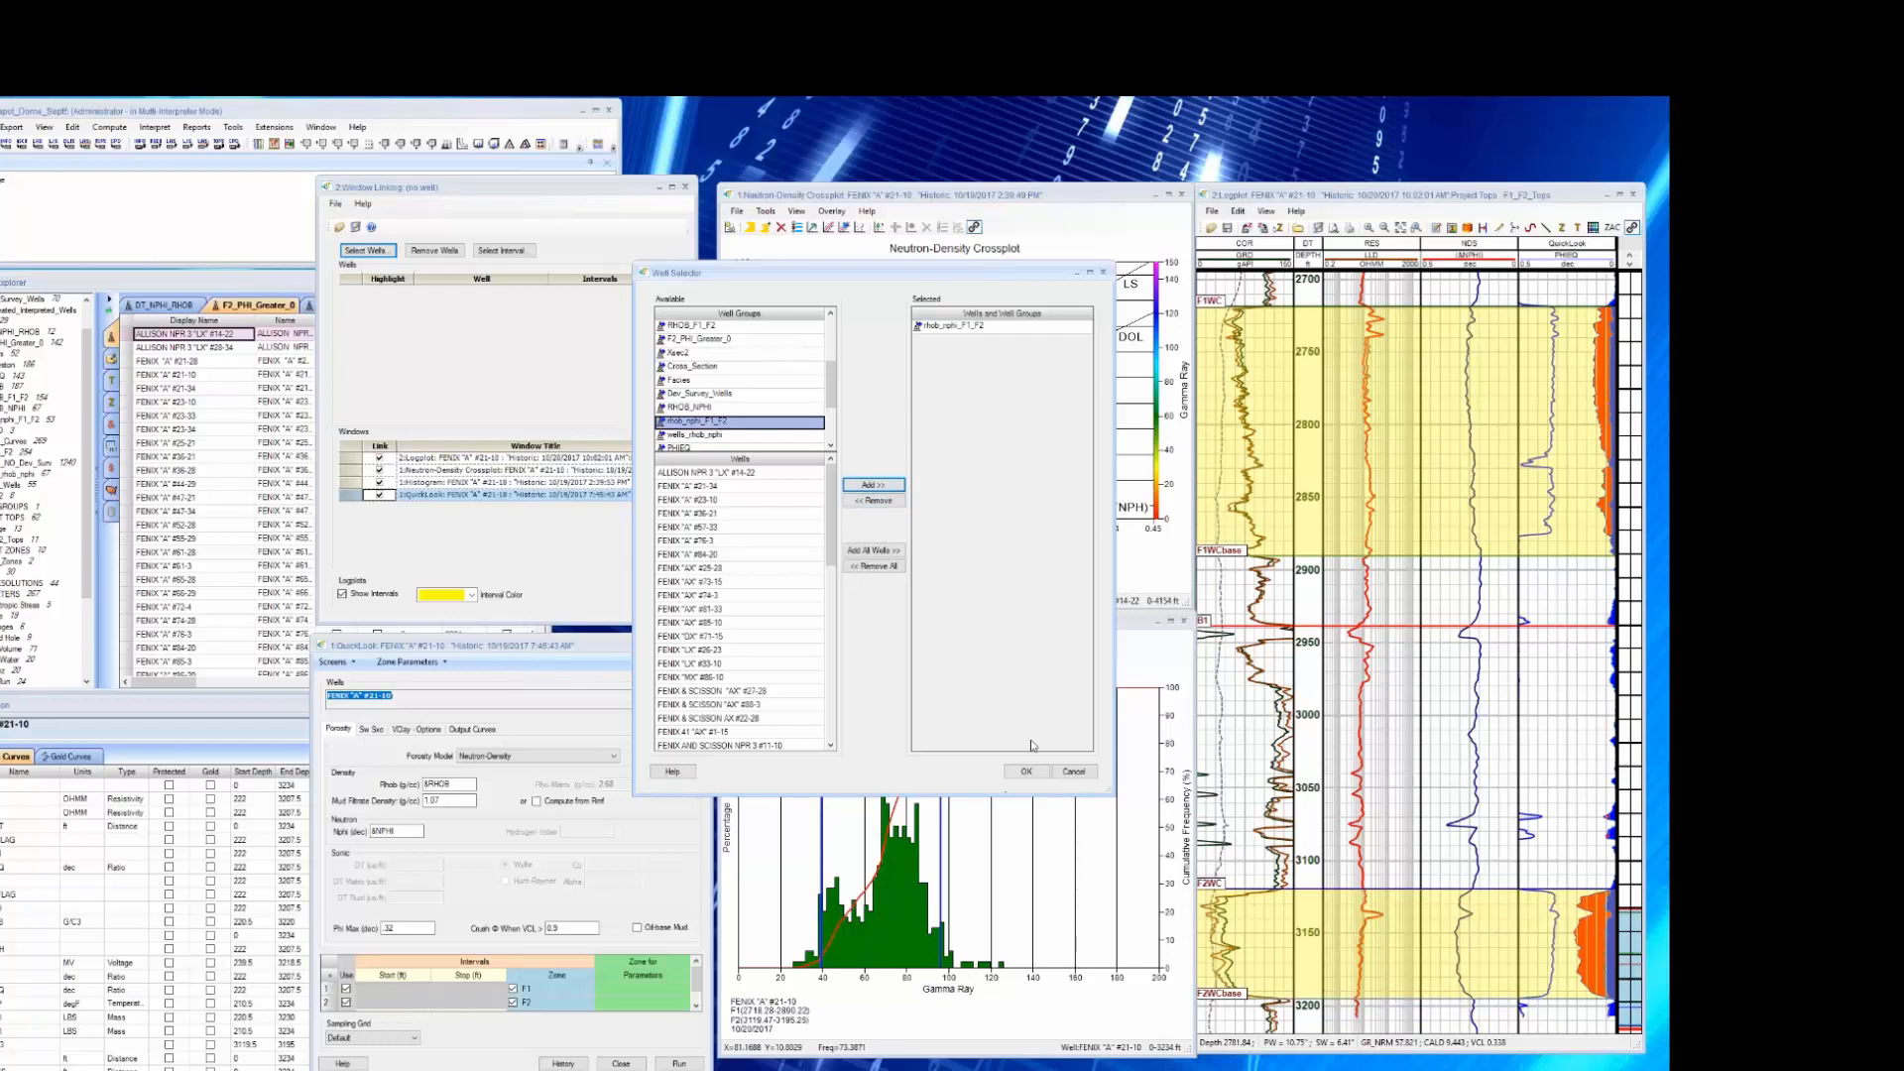
{"action": "left_click", "coordinate": [1027, 772]}
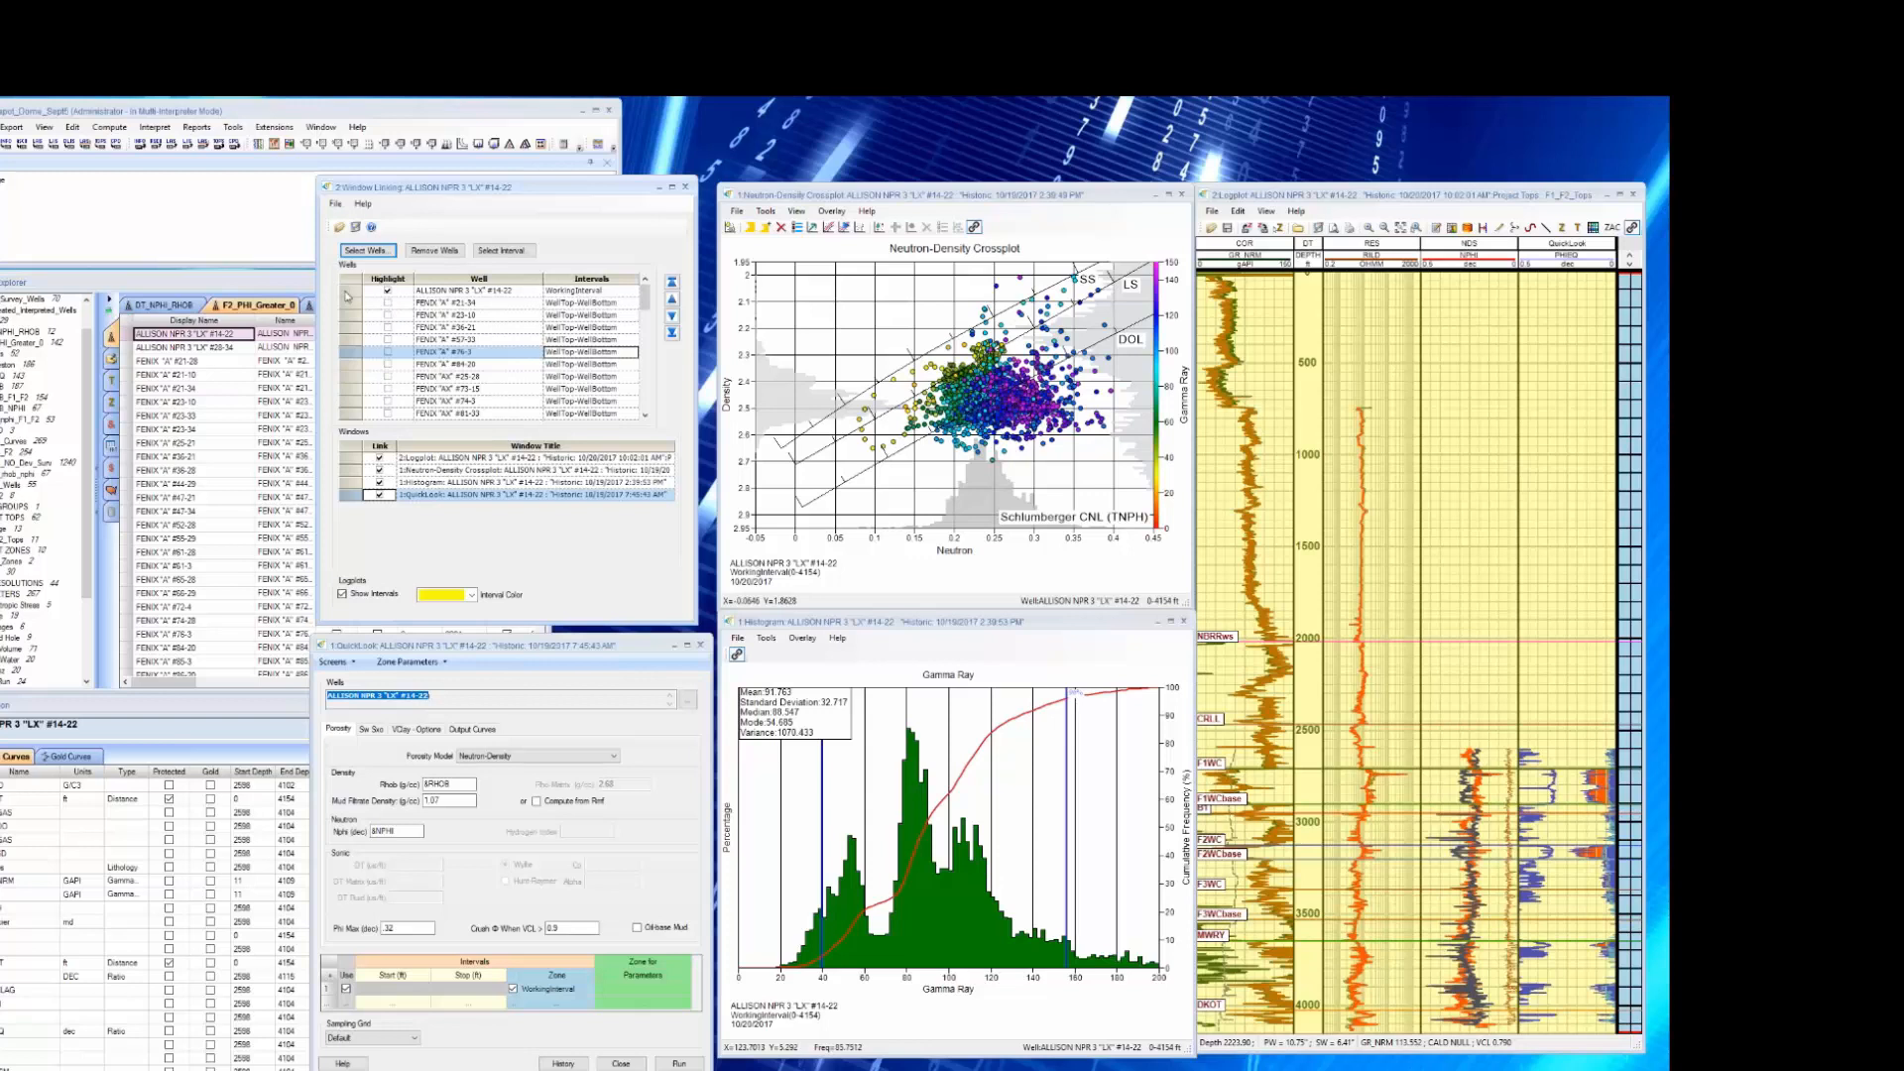
Select every well in the new Window Linking list and set zone F1 as their first interval.
{"action": "left_click", "coordinate": [387, 289]}
{"action": "left_click_drag", "start_coordinate": [644, 296], "coordinate": [646, 412]}
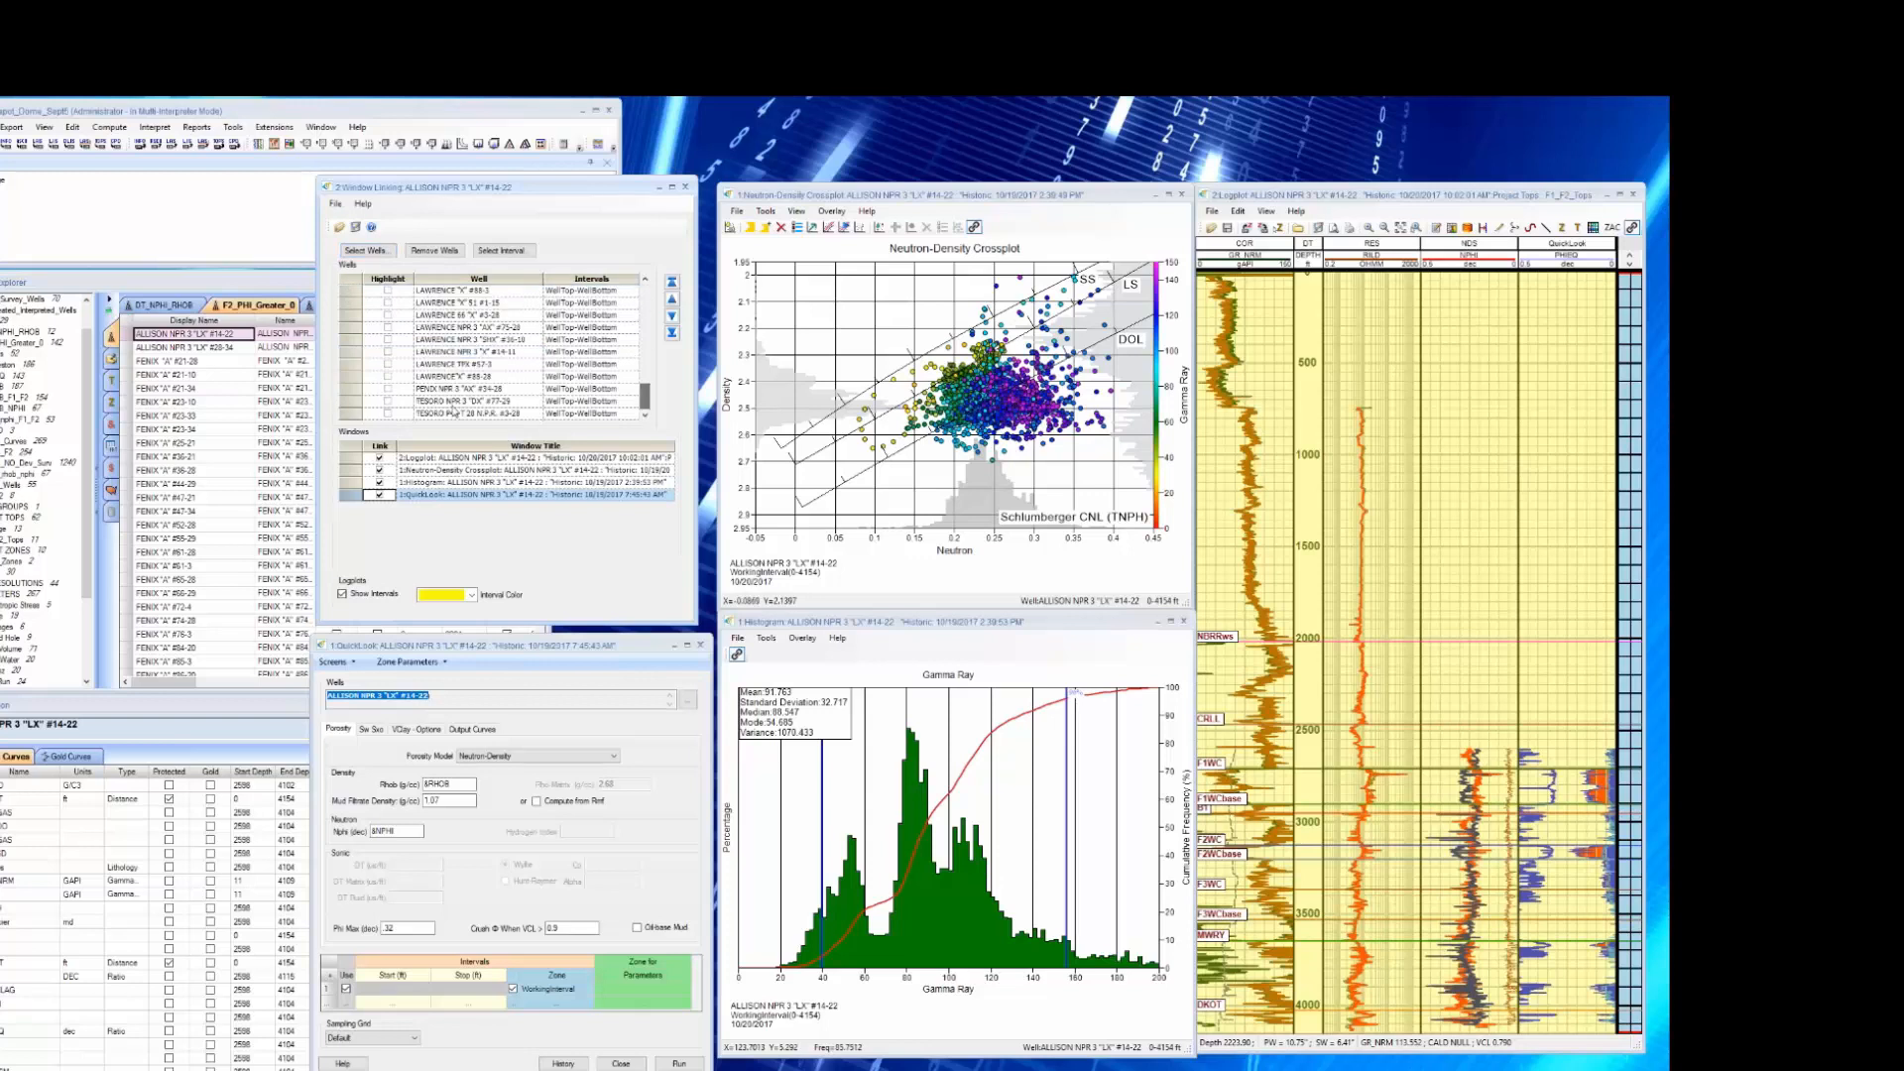
{"action": "left_click", "coordinate": [349, 414], "text": "shift"}
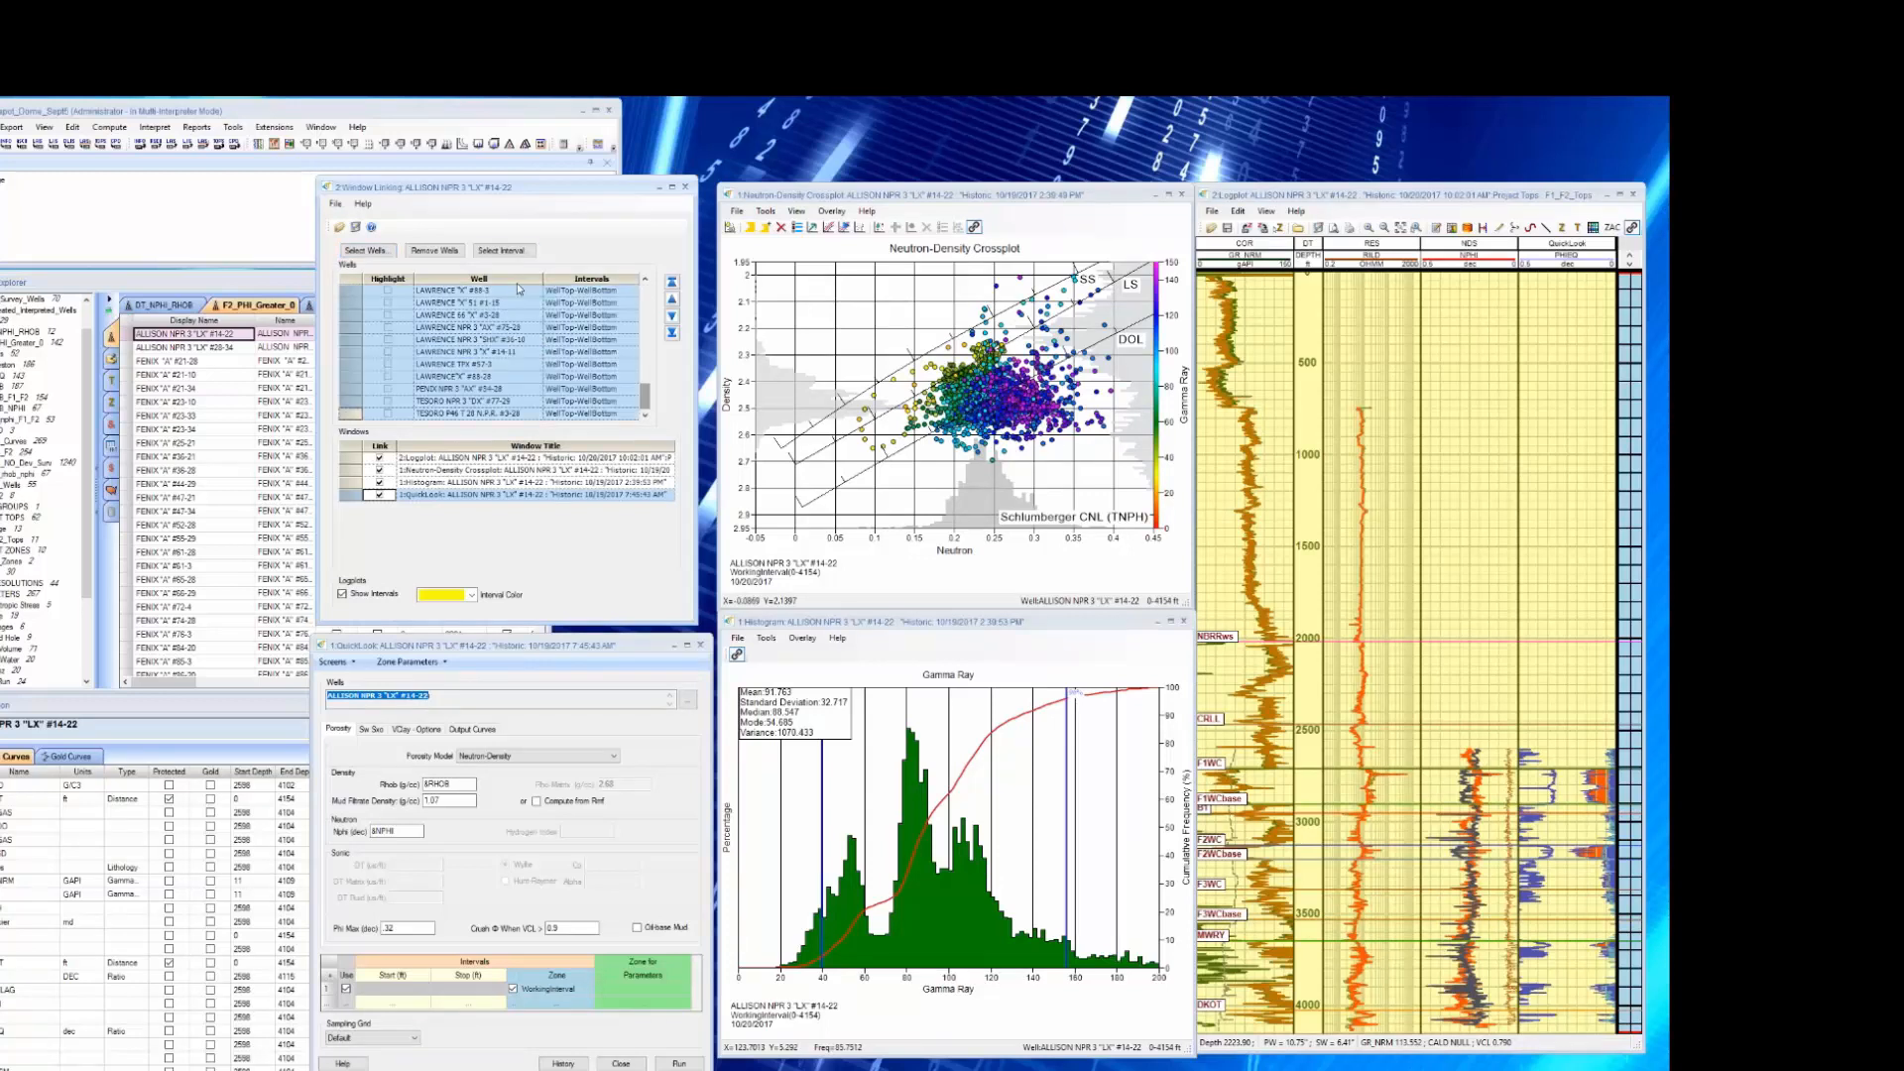
{"action": "left_click", "coordinate": [514, 252]}
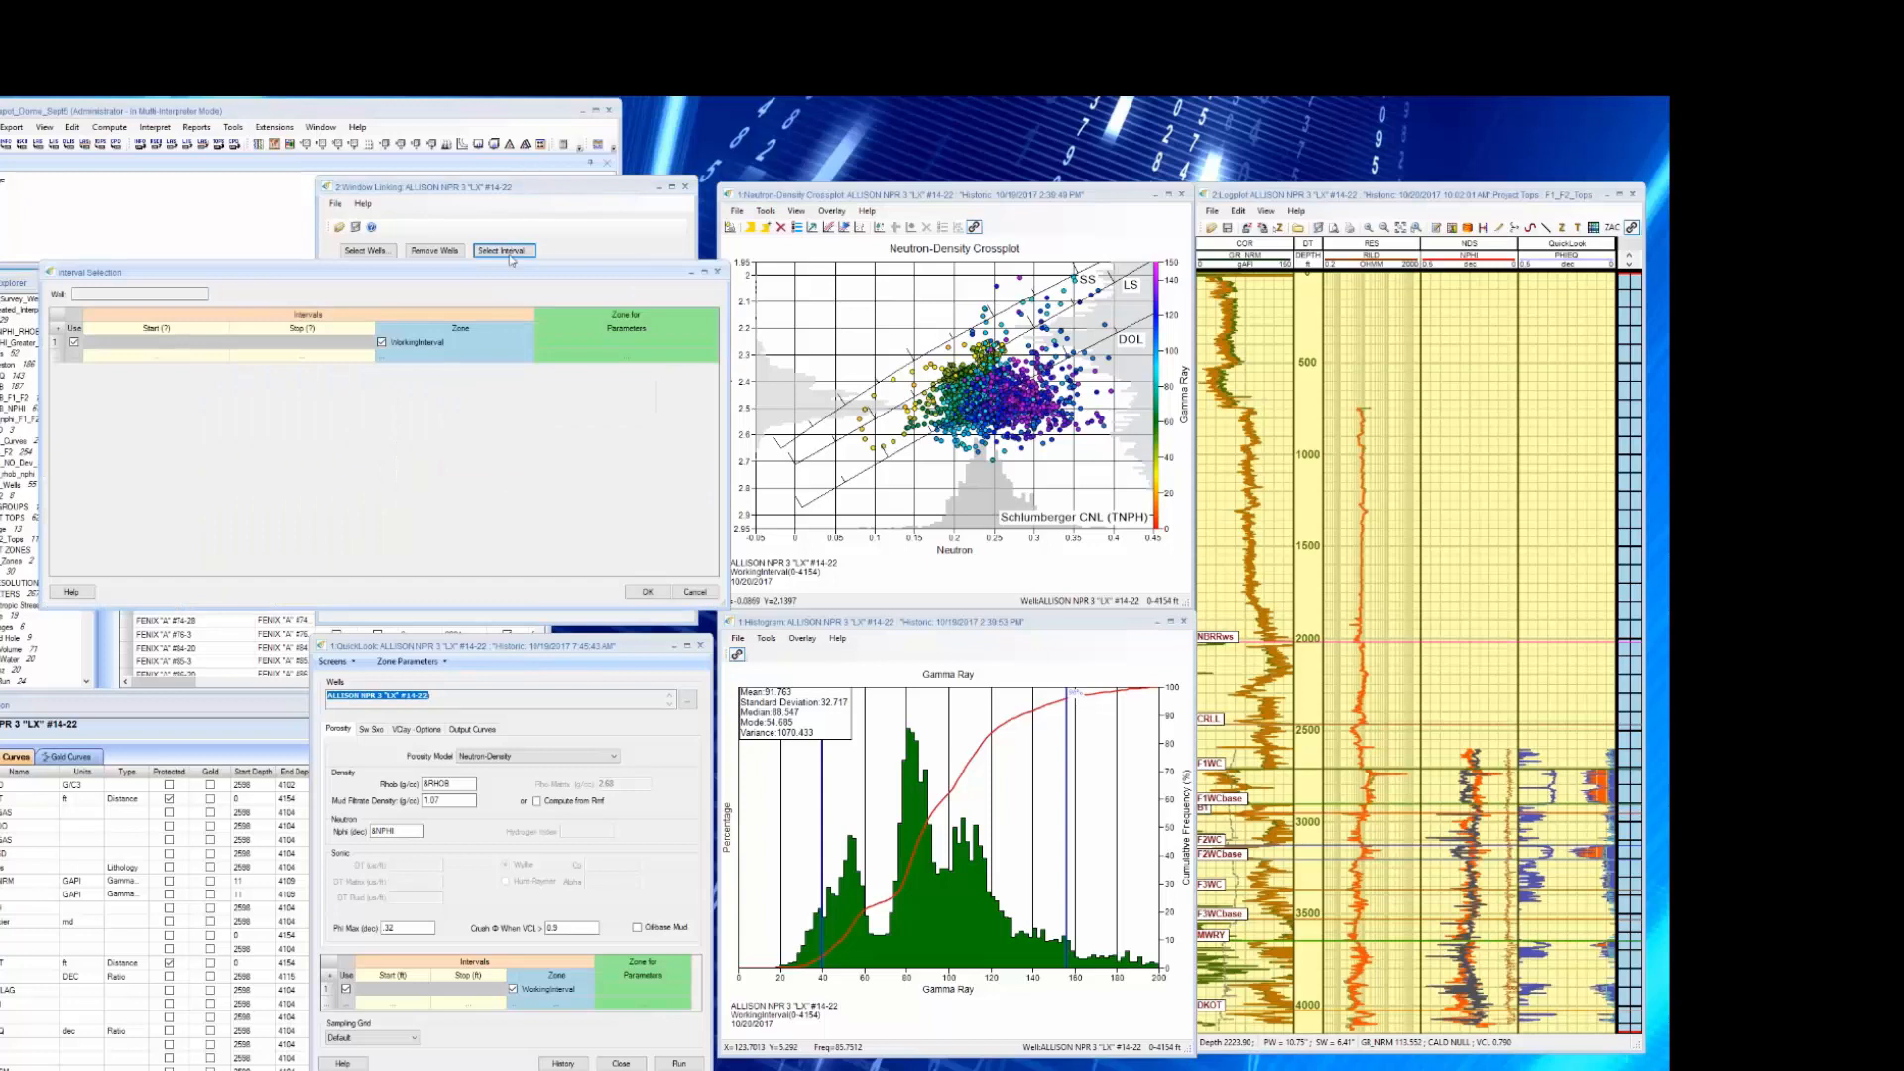
{"action": "left_click", "coordinate": [471, 343]}
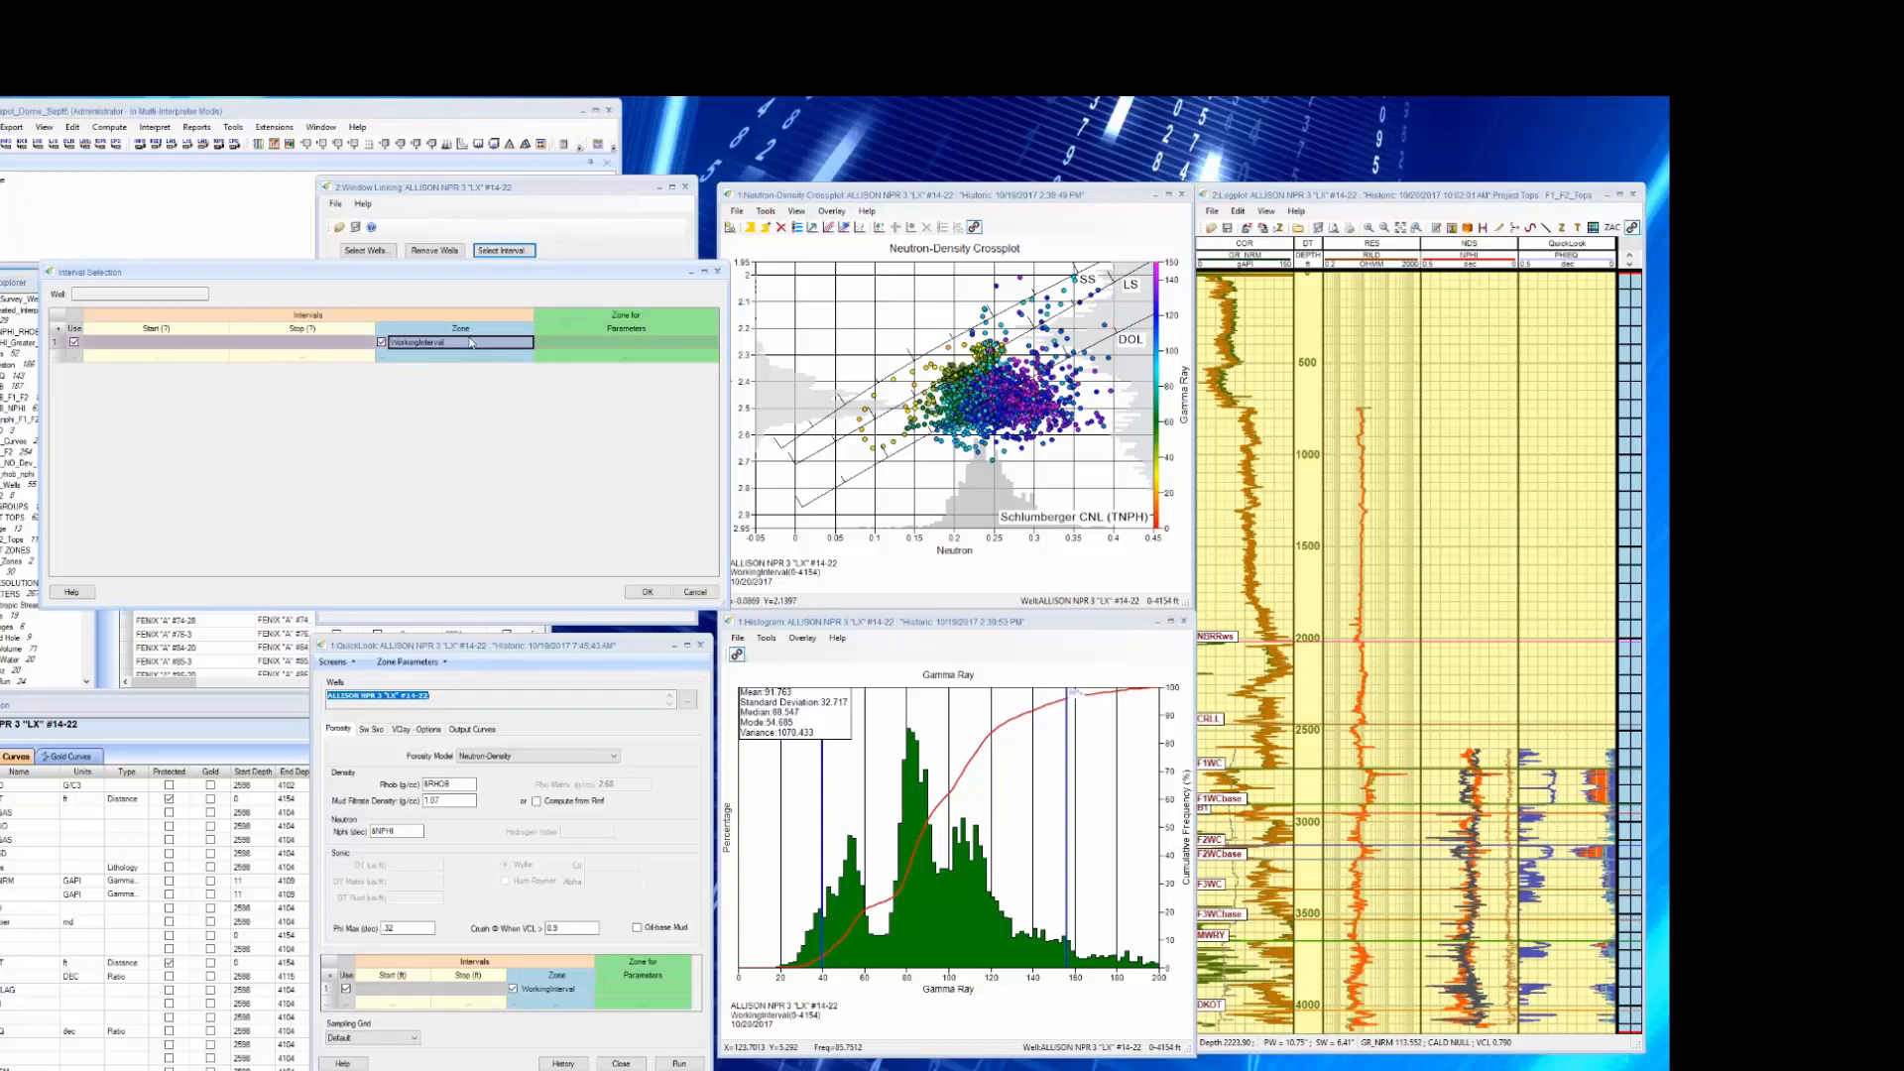
{"action": "left_click", "coordinate": [471, 343]}
{"action": "left_click", "coordinate": [438, 365]}
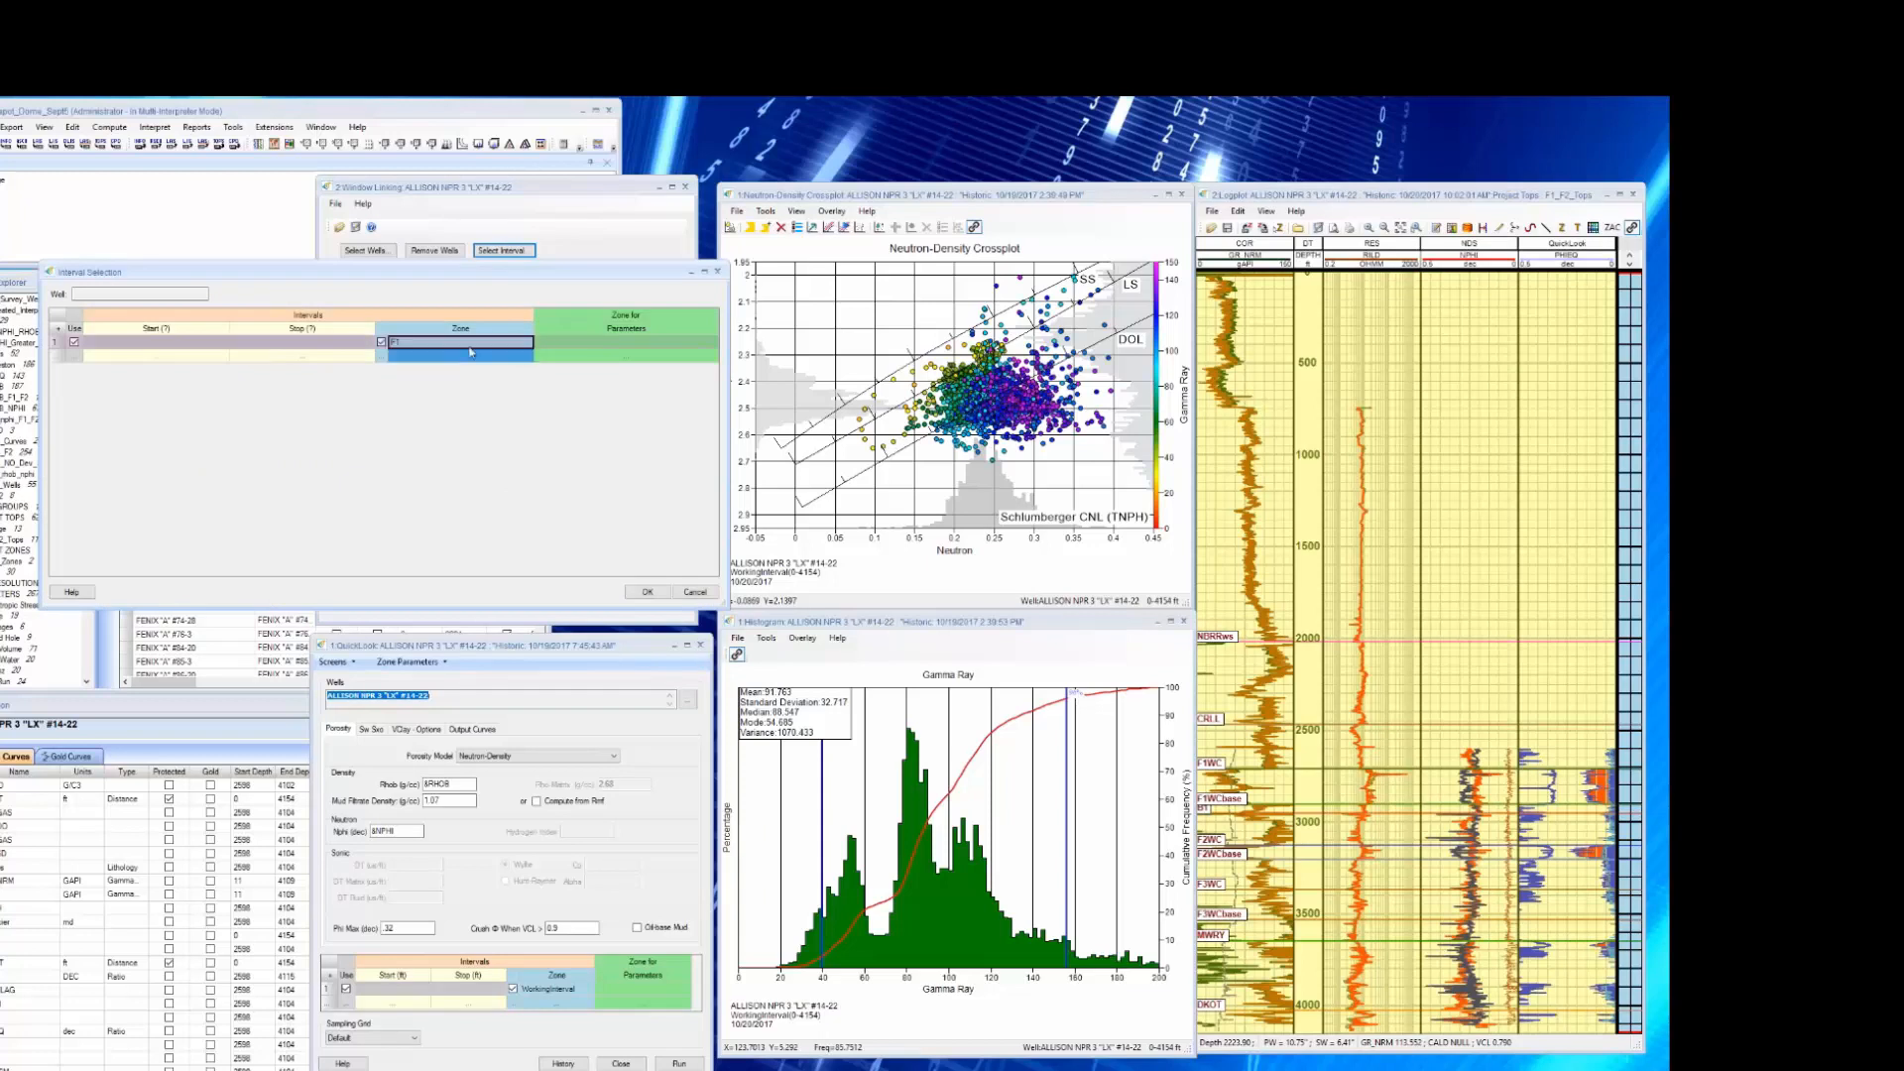
Add a second interval with zone F2 and apply both intervals to the selected rhob_nphi_F1_F2 wells.
{"action": "left_click", "coordinate": [77, 357]}
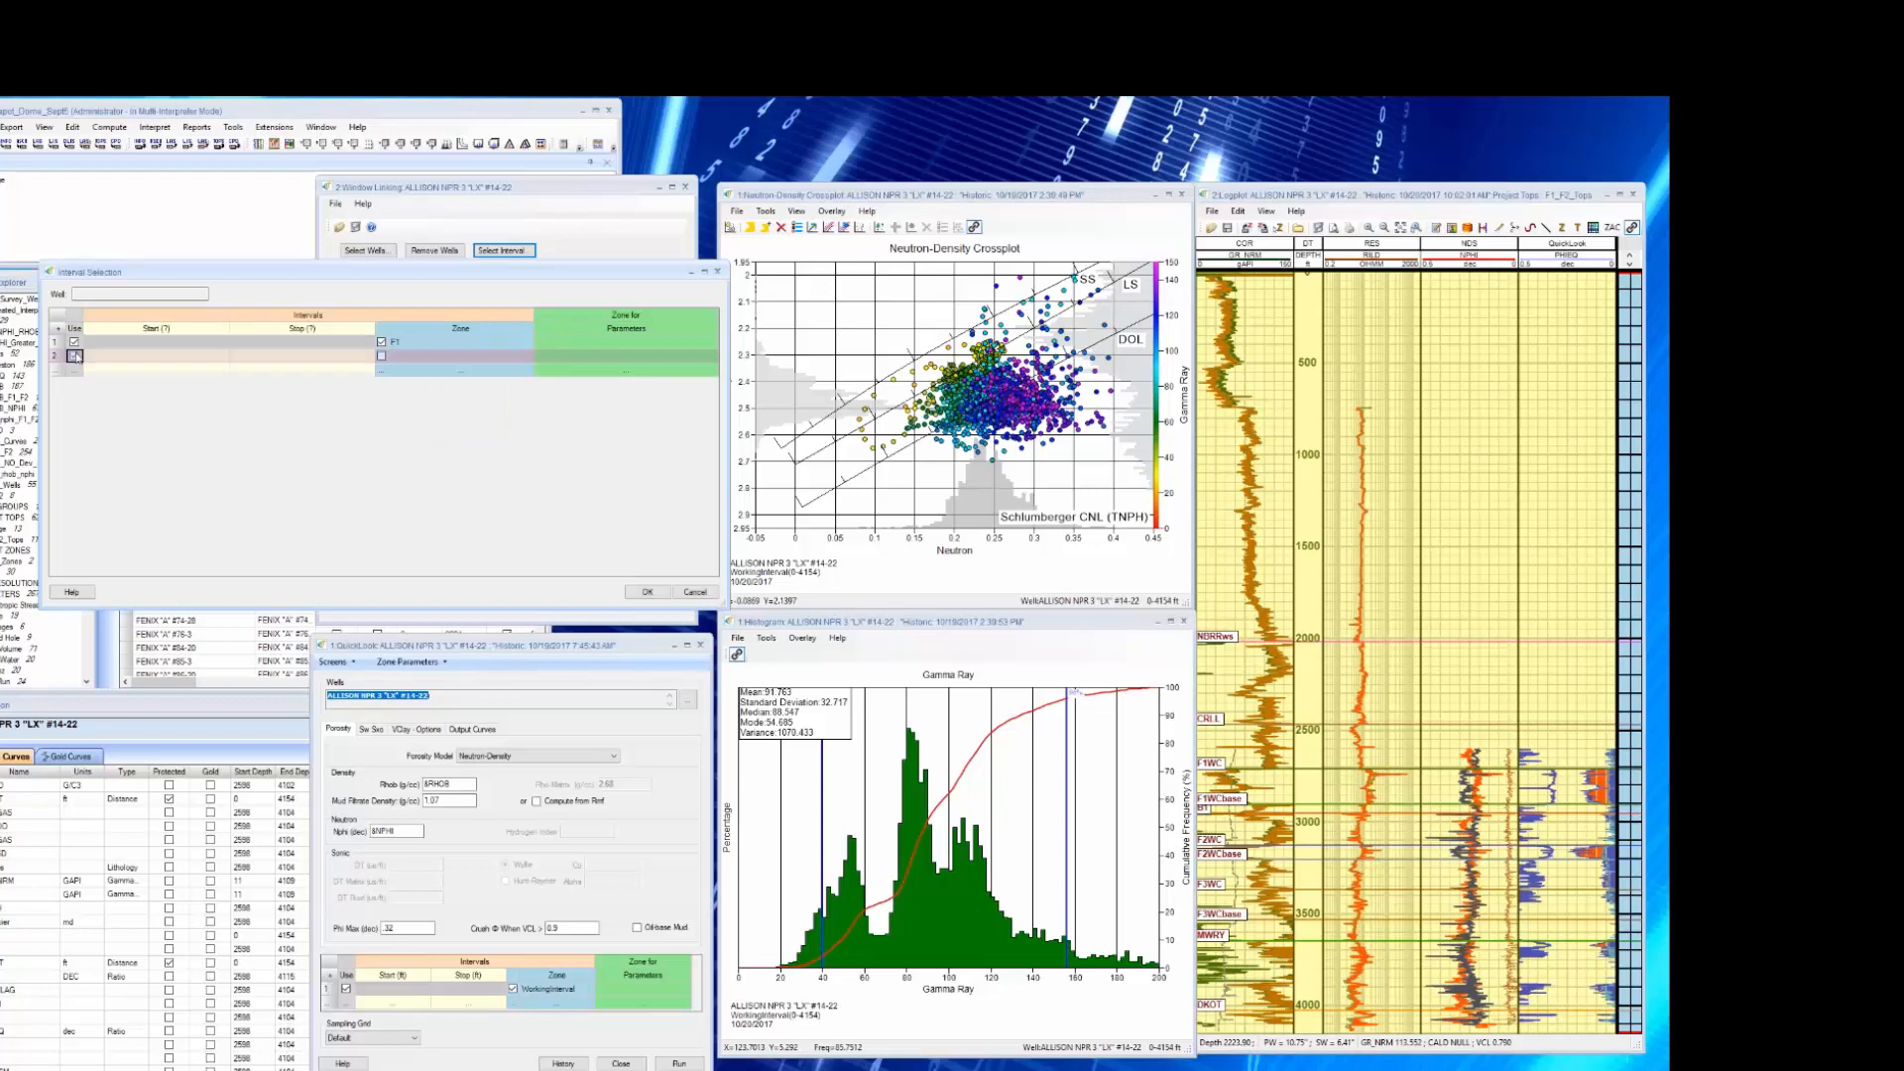
{"action": "left_click", "coordinate": [466, 357]}
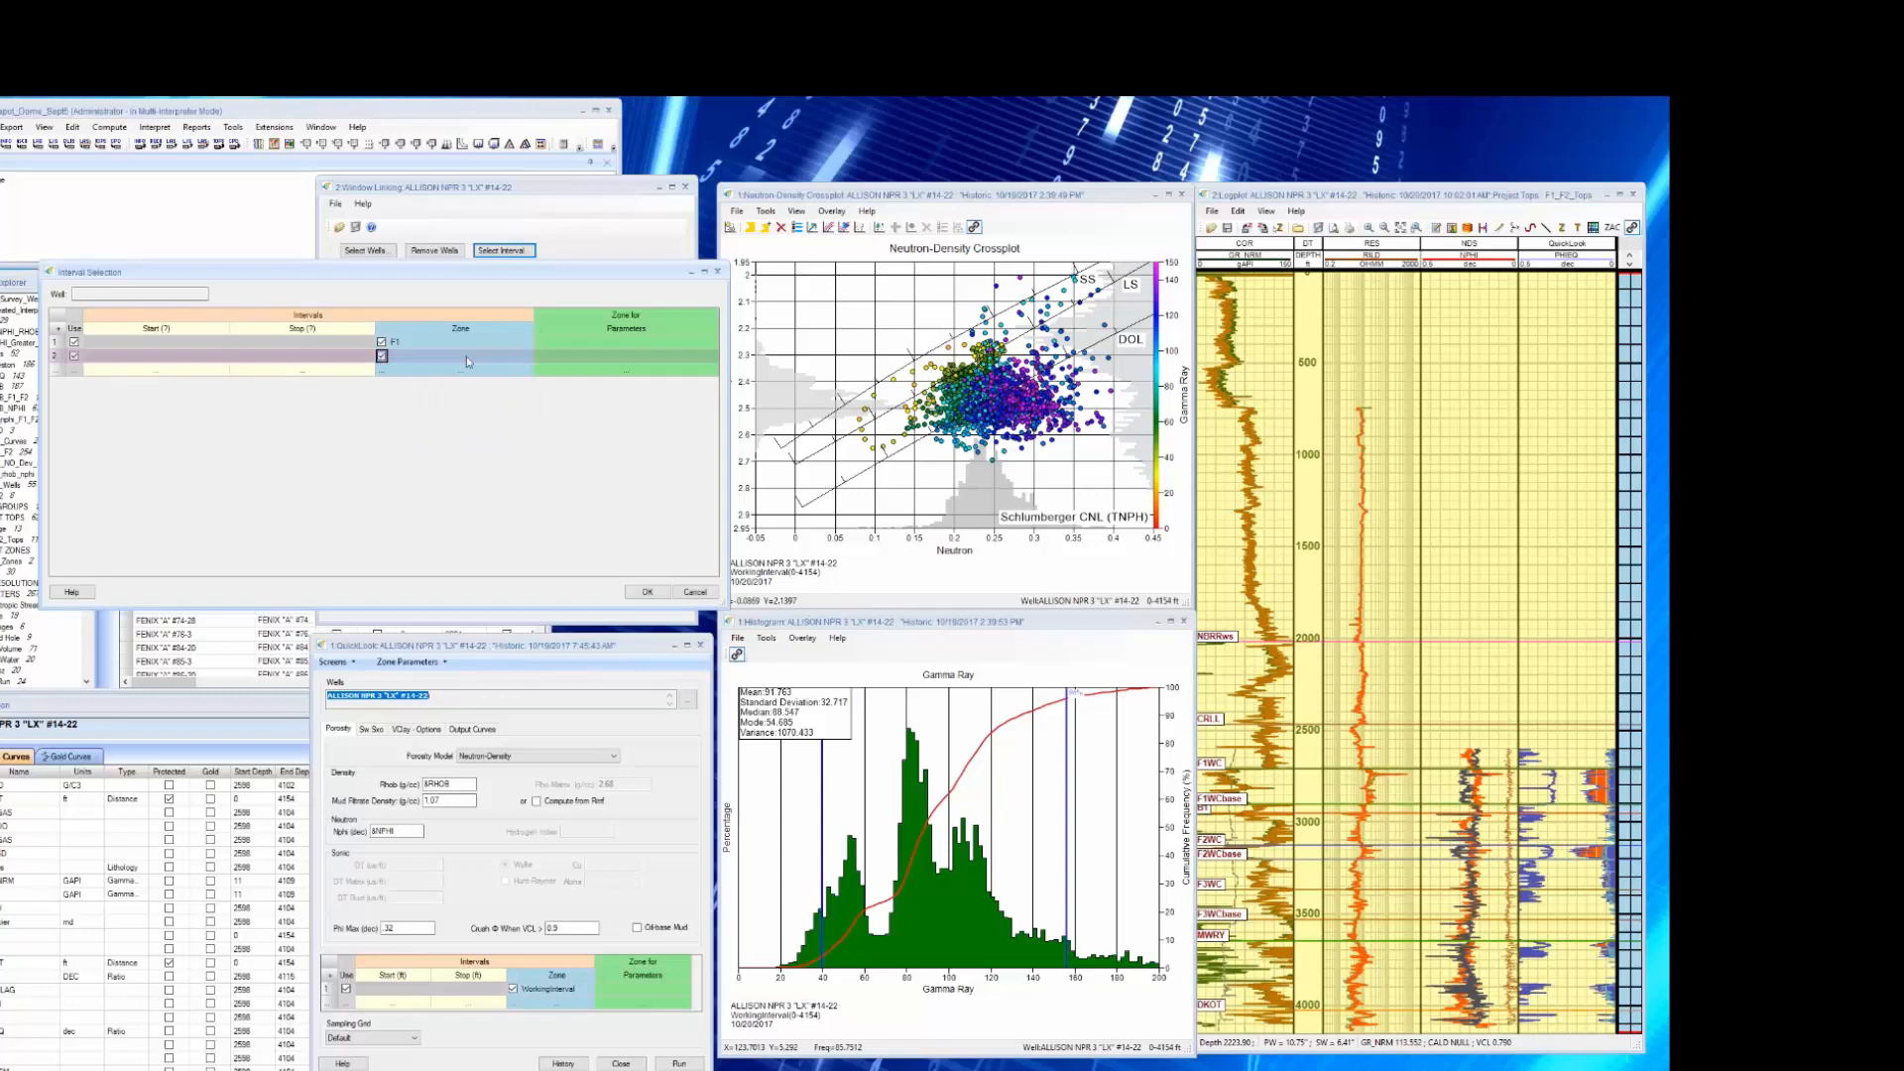
{"action": "left_click", "coordinate": [467, 357]}
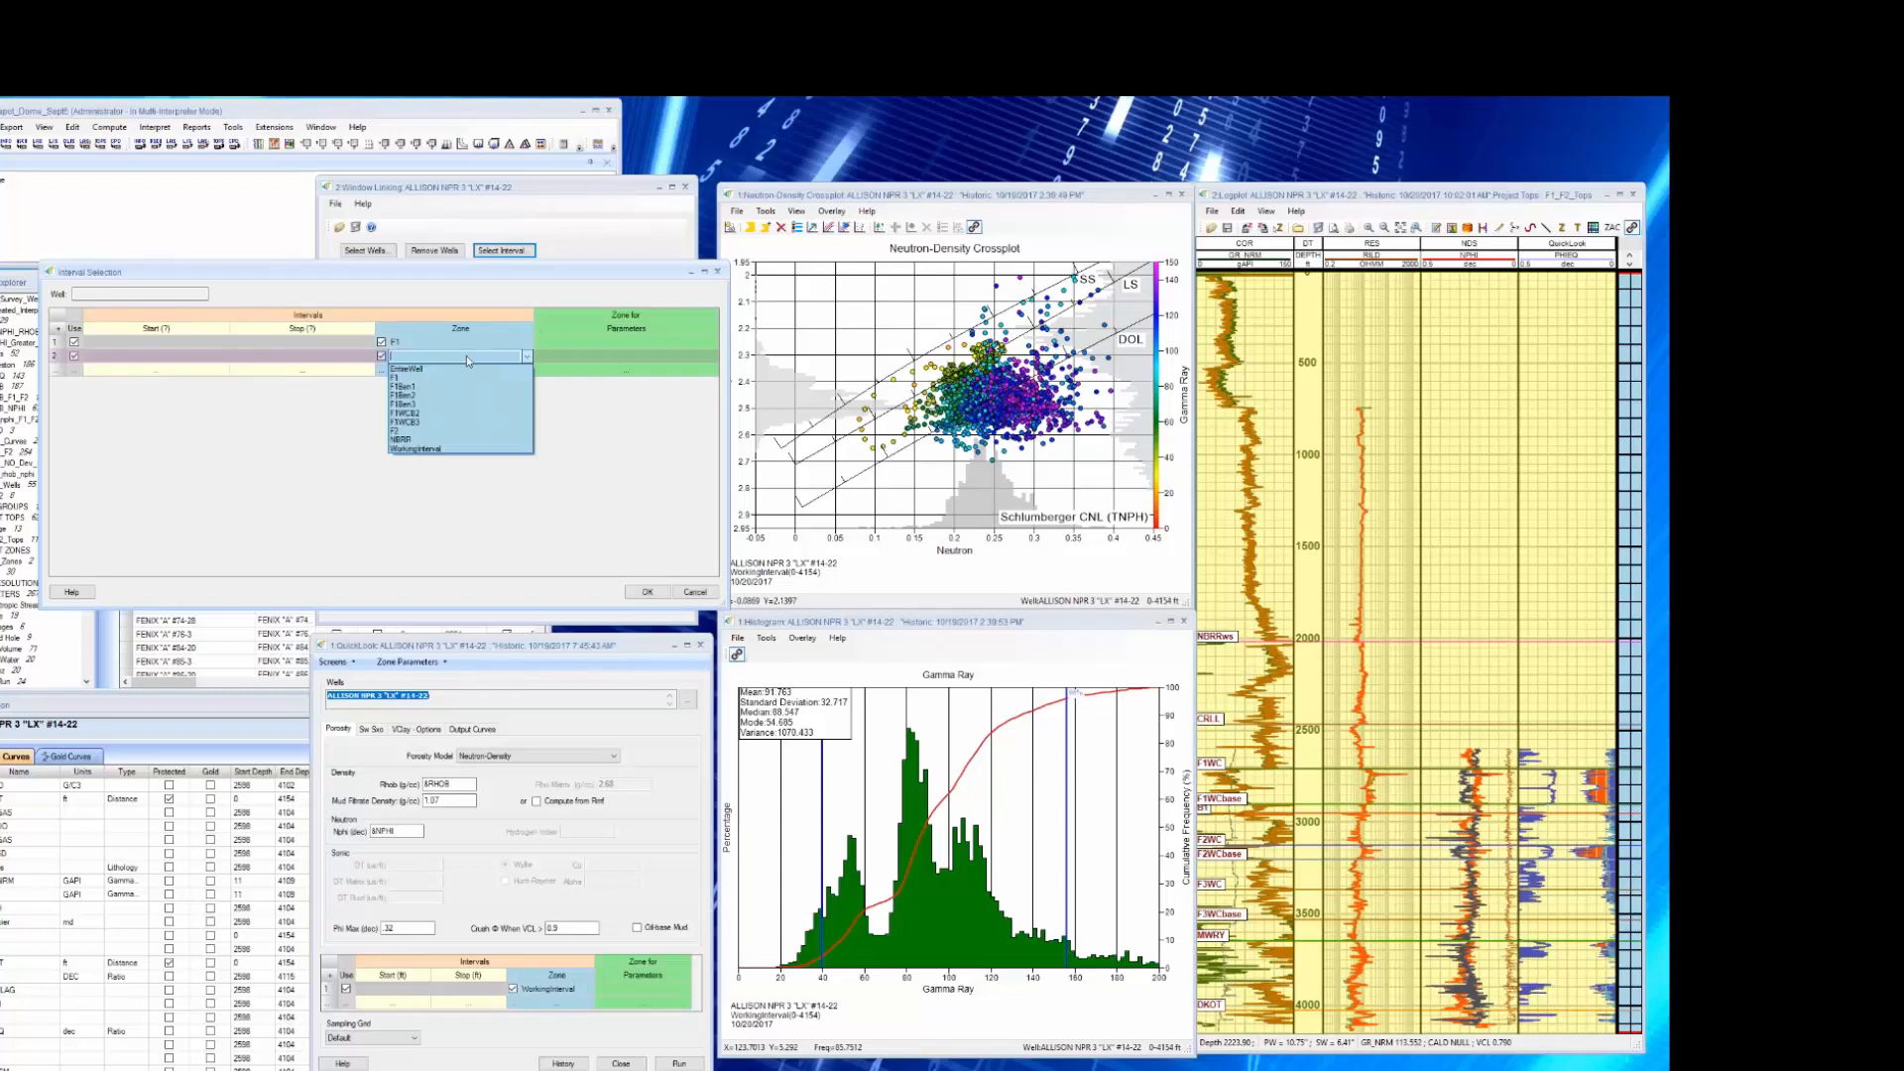
{"action": "left_click", "coordinate": [426, 435]}
{"action": "left_click", "coordinate": [647, 593]}
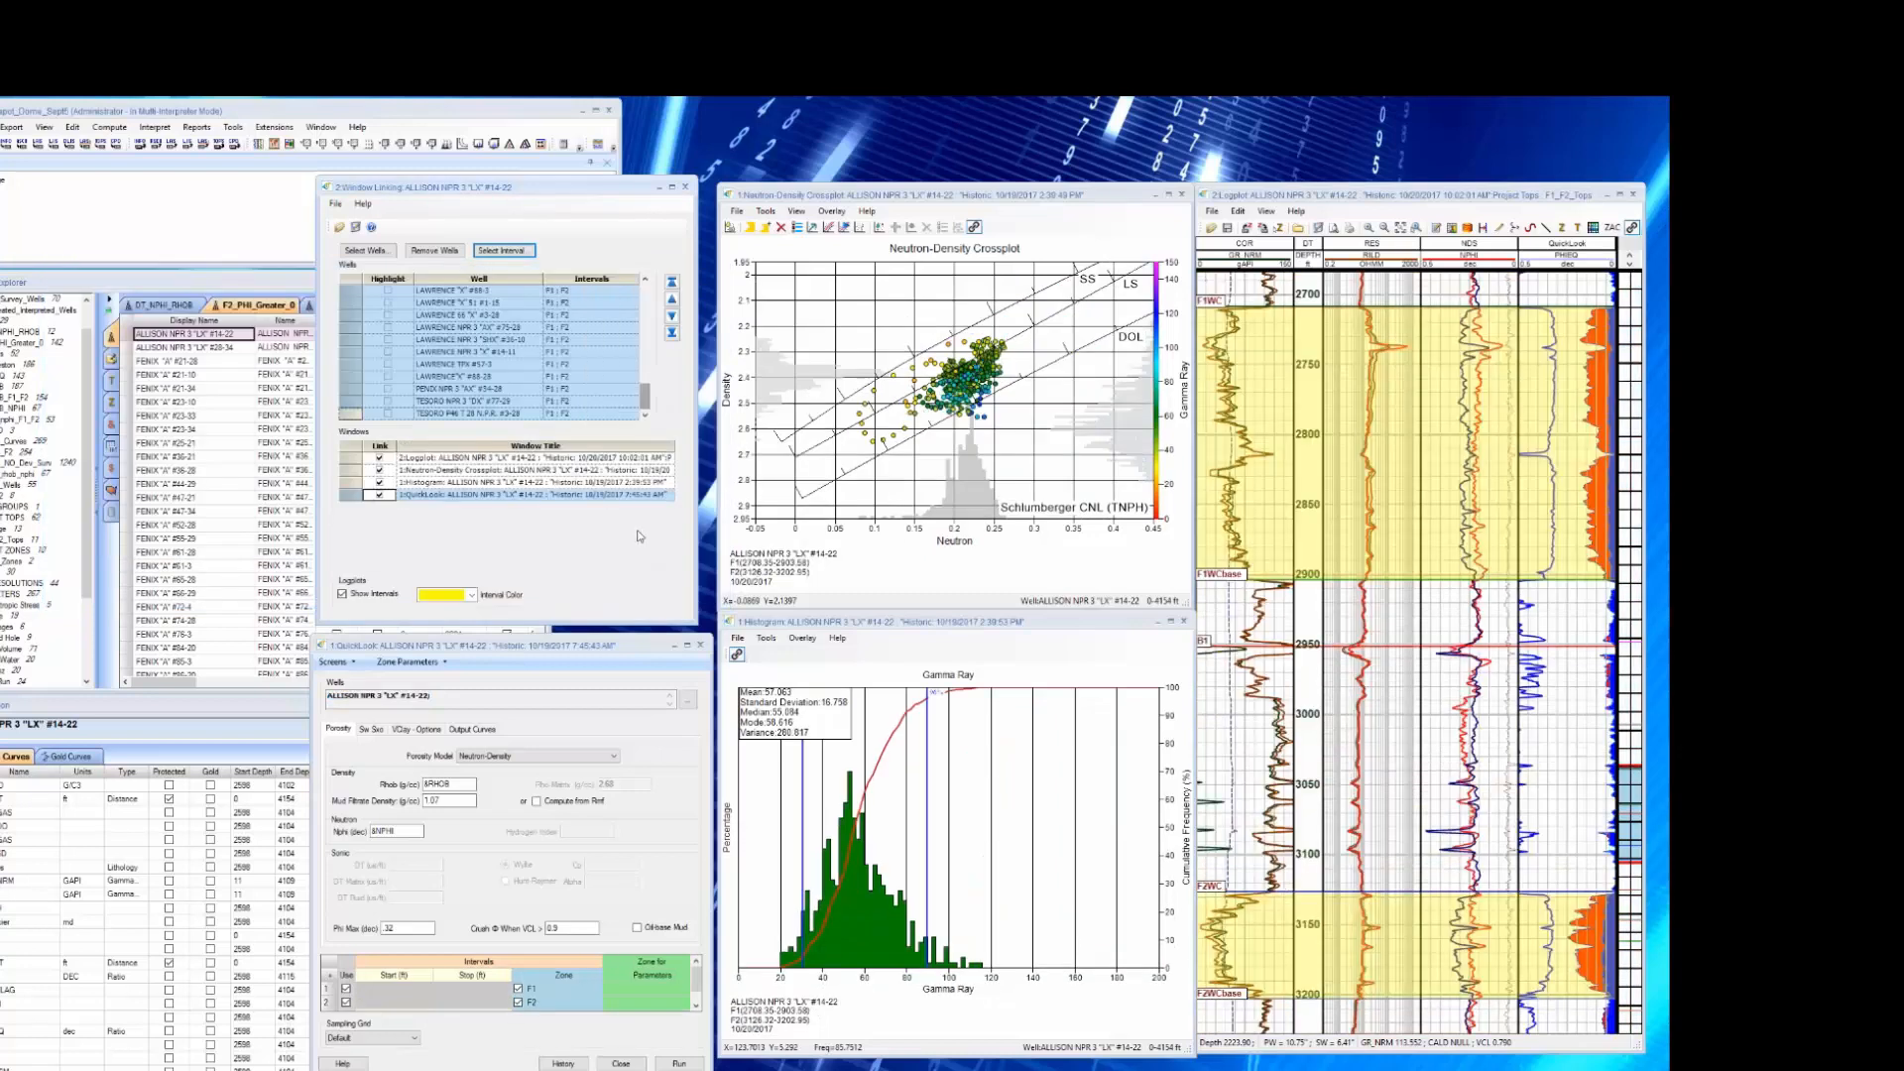
Return to the start of the well list and step the linked windows forward to well FENIX "A" #36-21.
{"action": "left_click", "coordinate": [617, 316]}
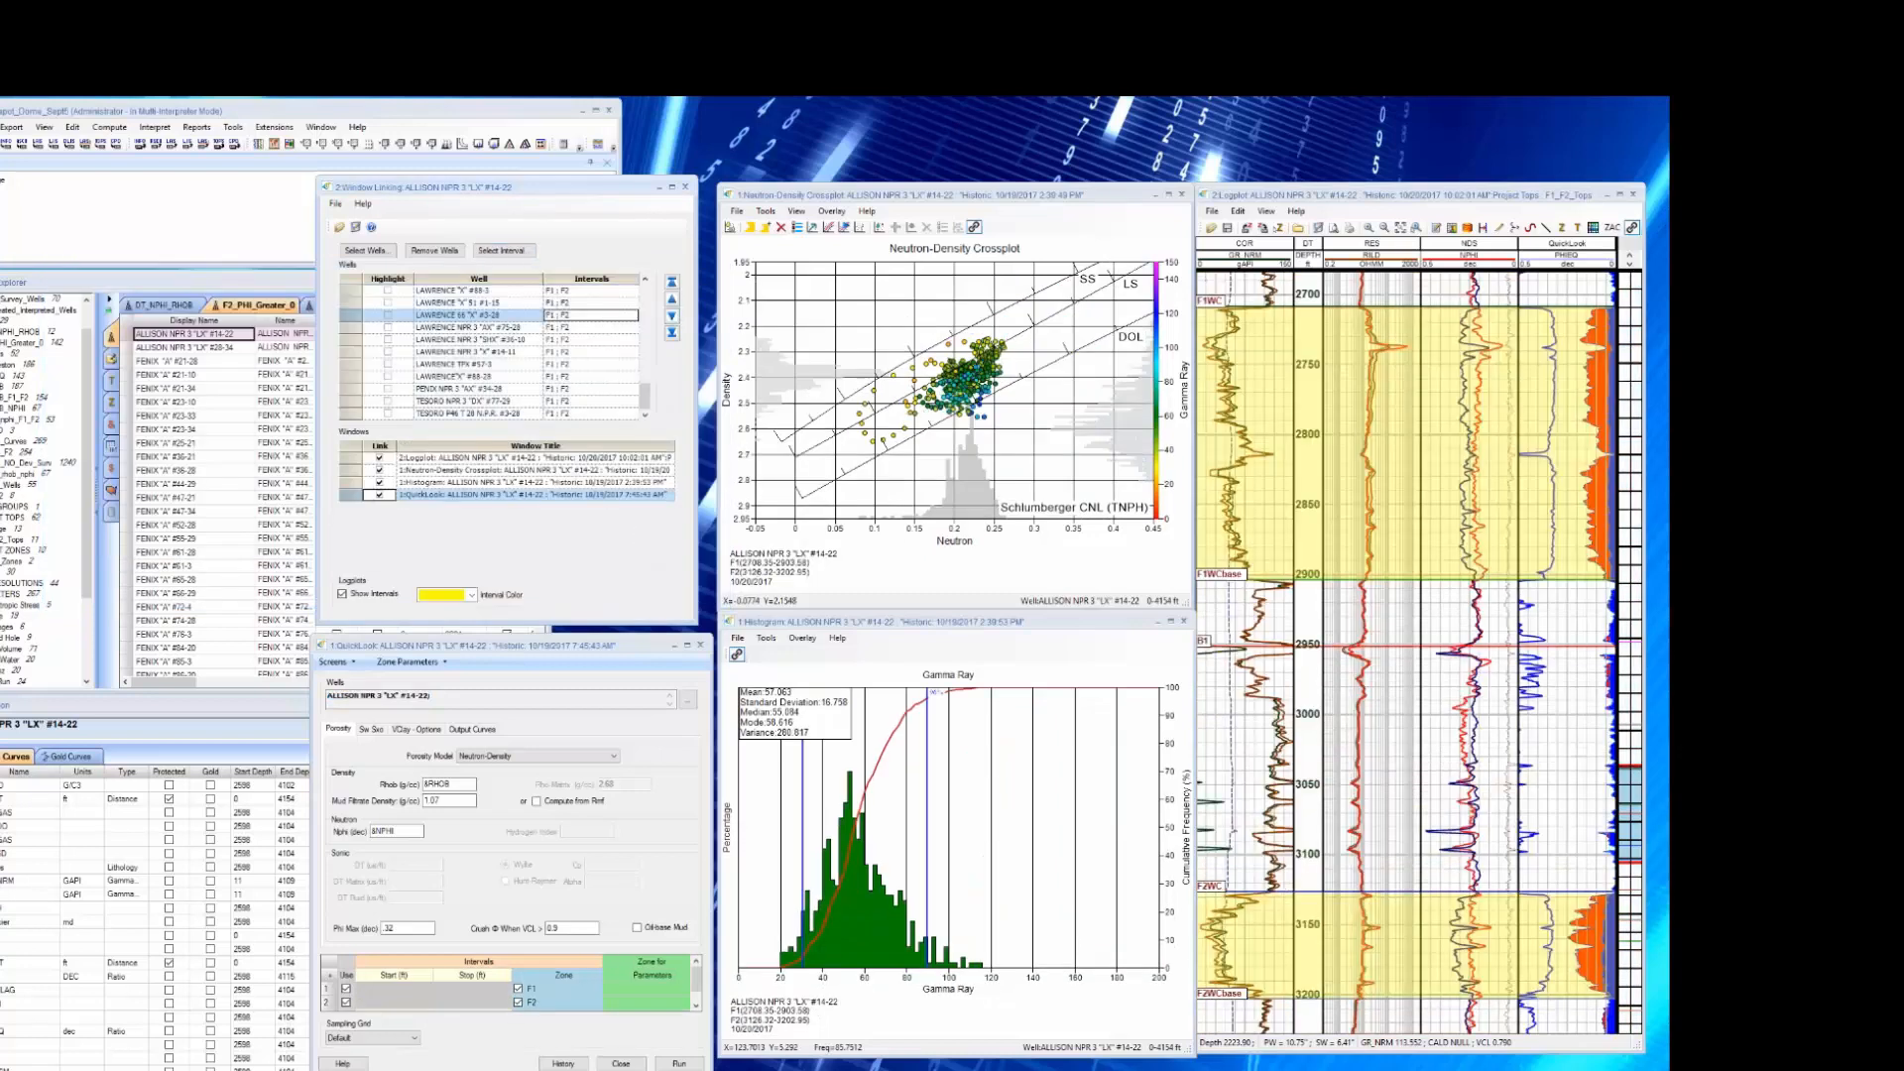
{"action": "left_click_drag", "start_coordinate": [645, 397], "coordinate": [651, 286]}
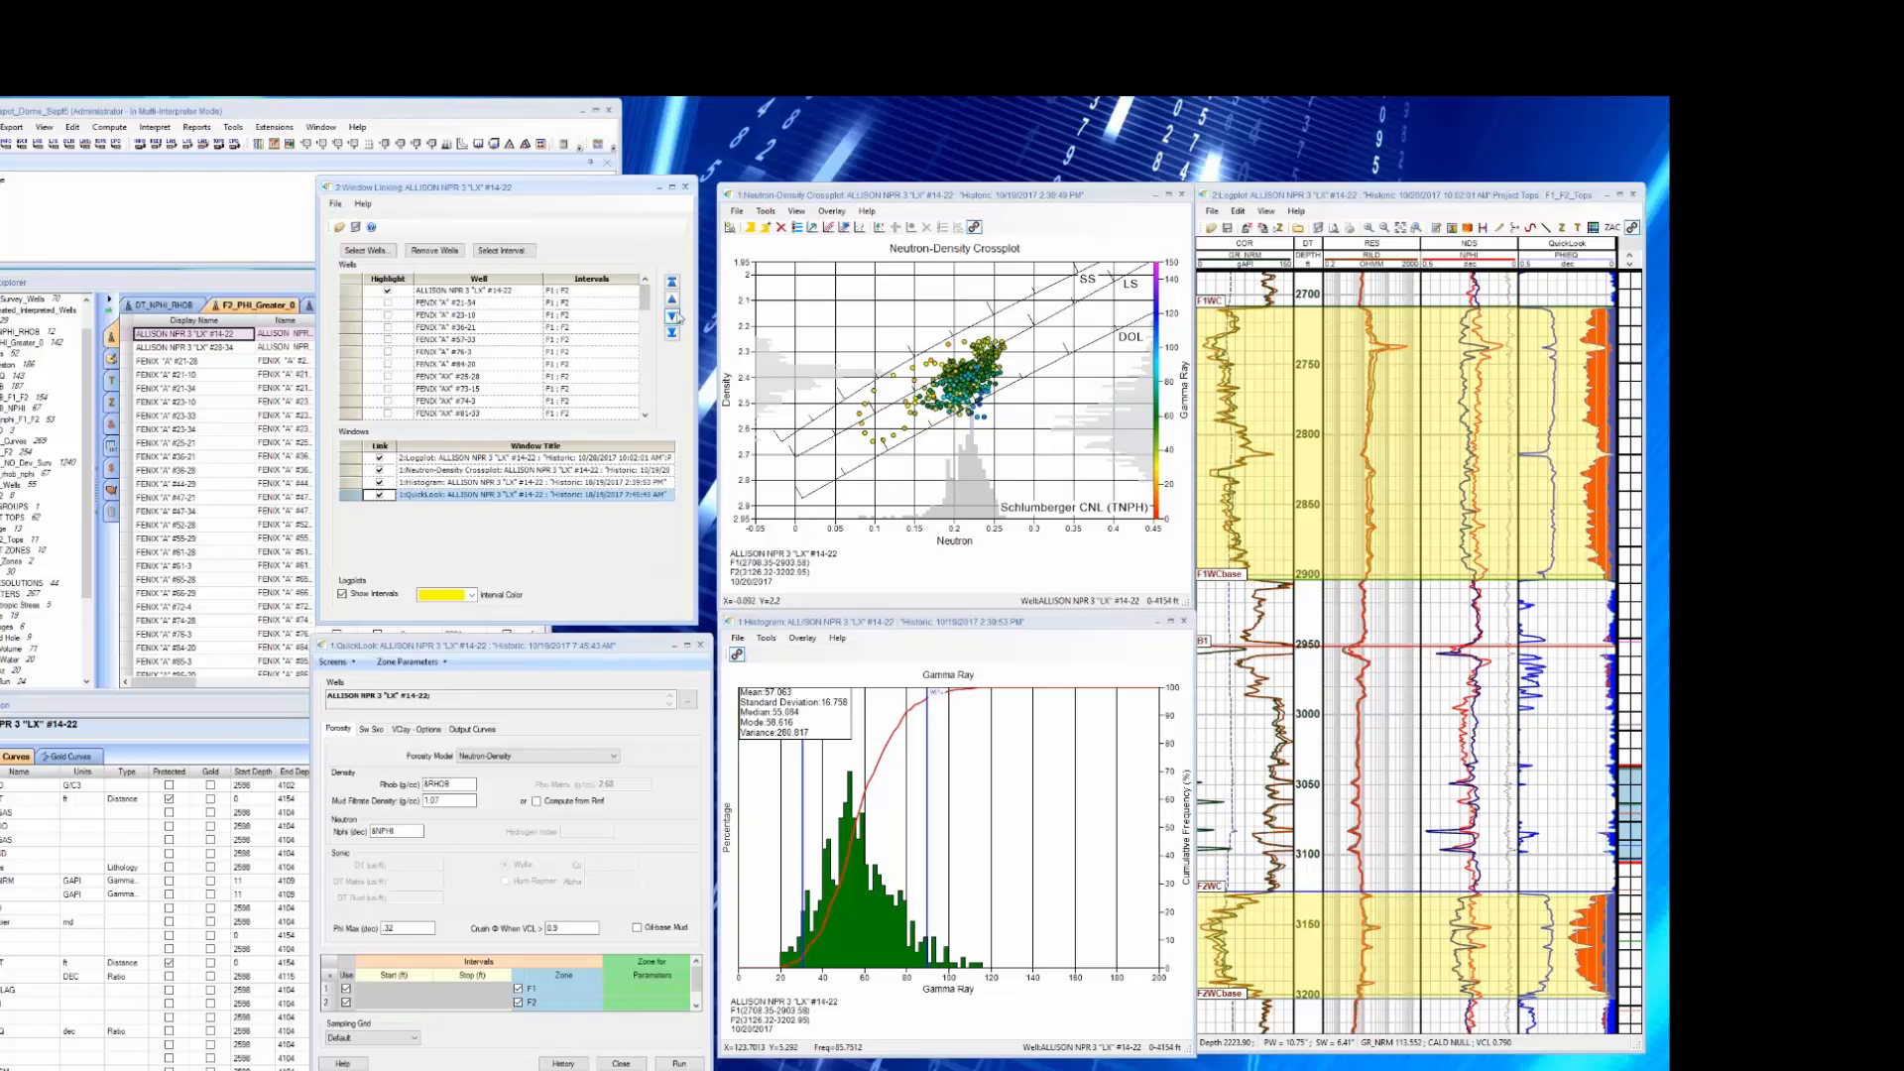
{"action": "left_click", "coordinate": [673, 317]}
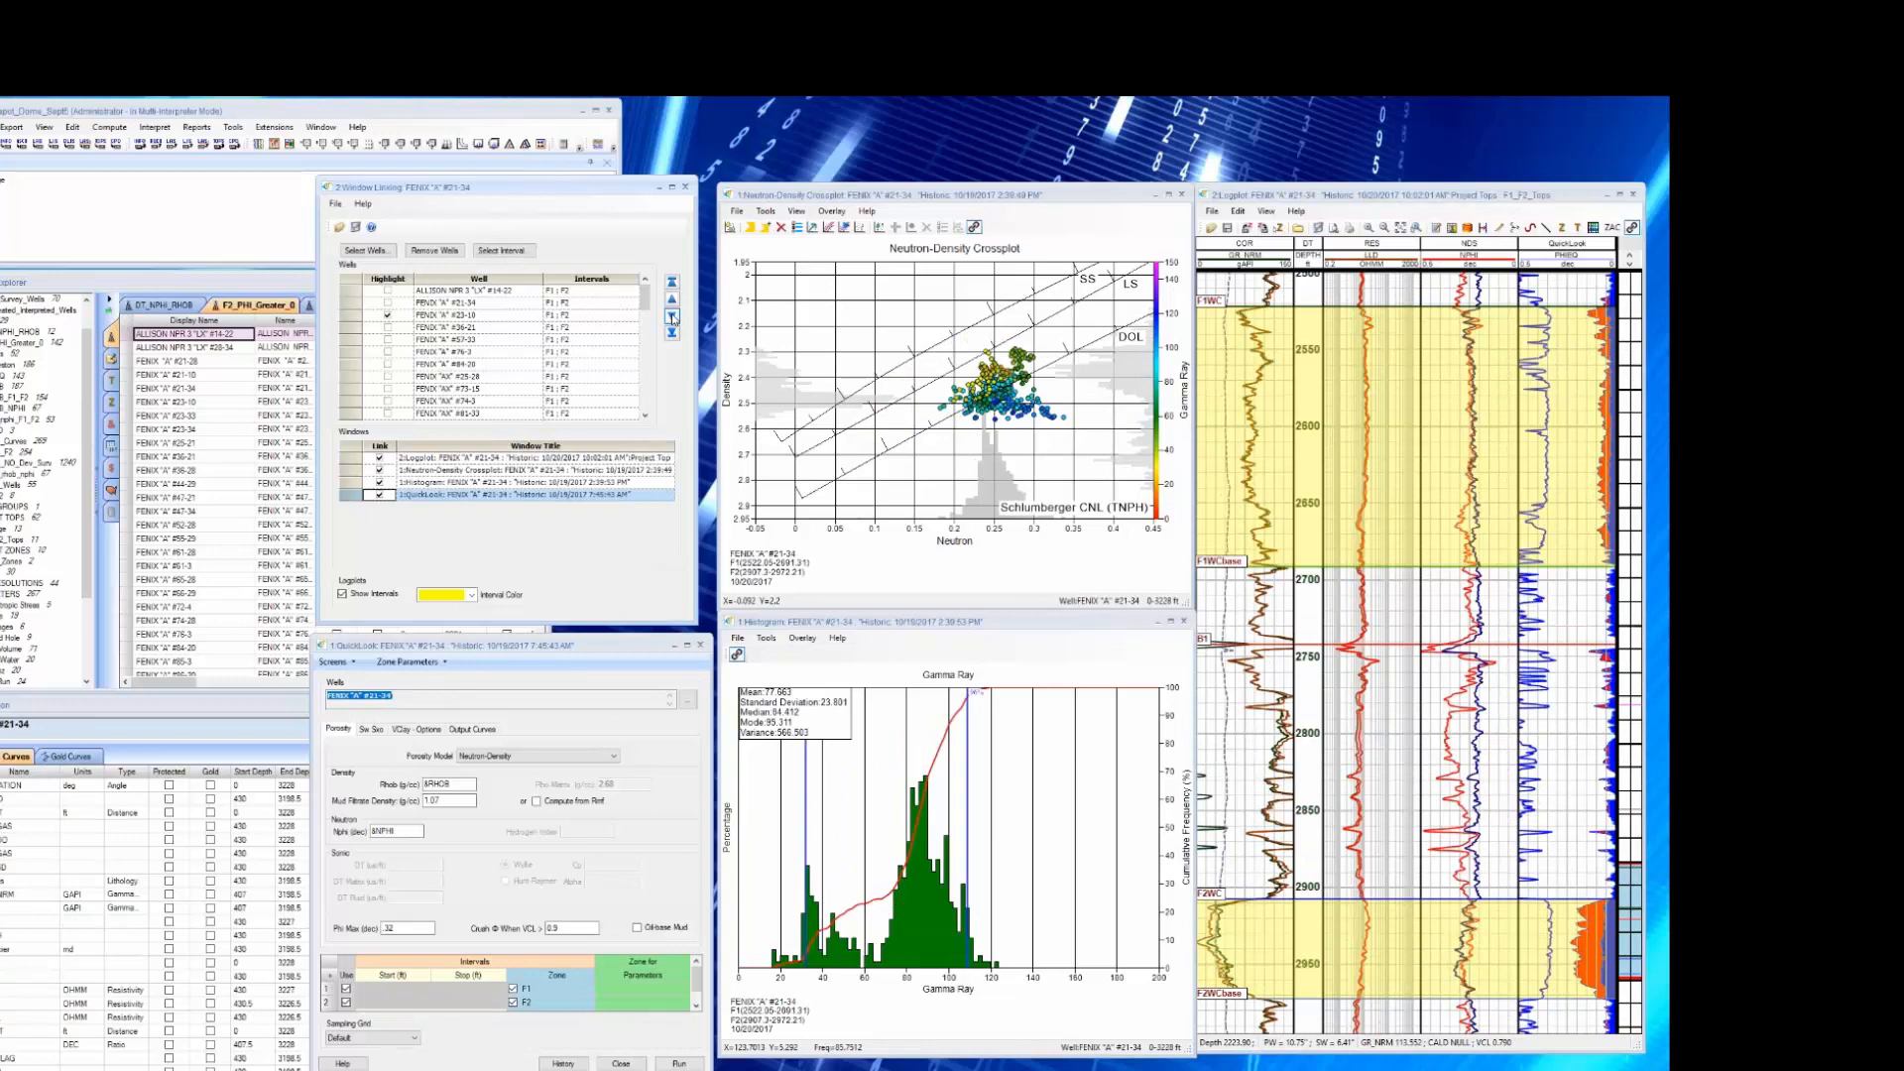
{"action": "left_click", "coordinate": [673, 317]}
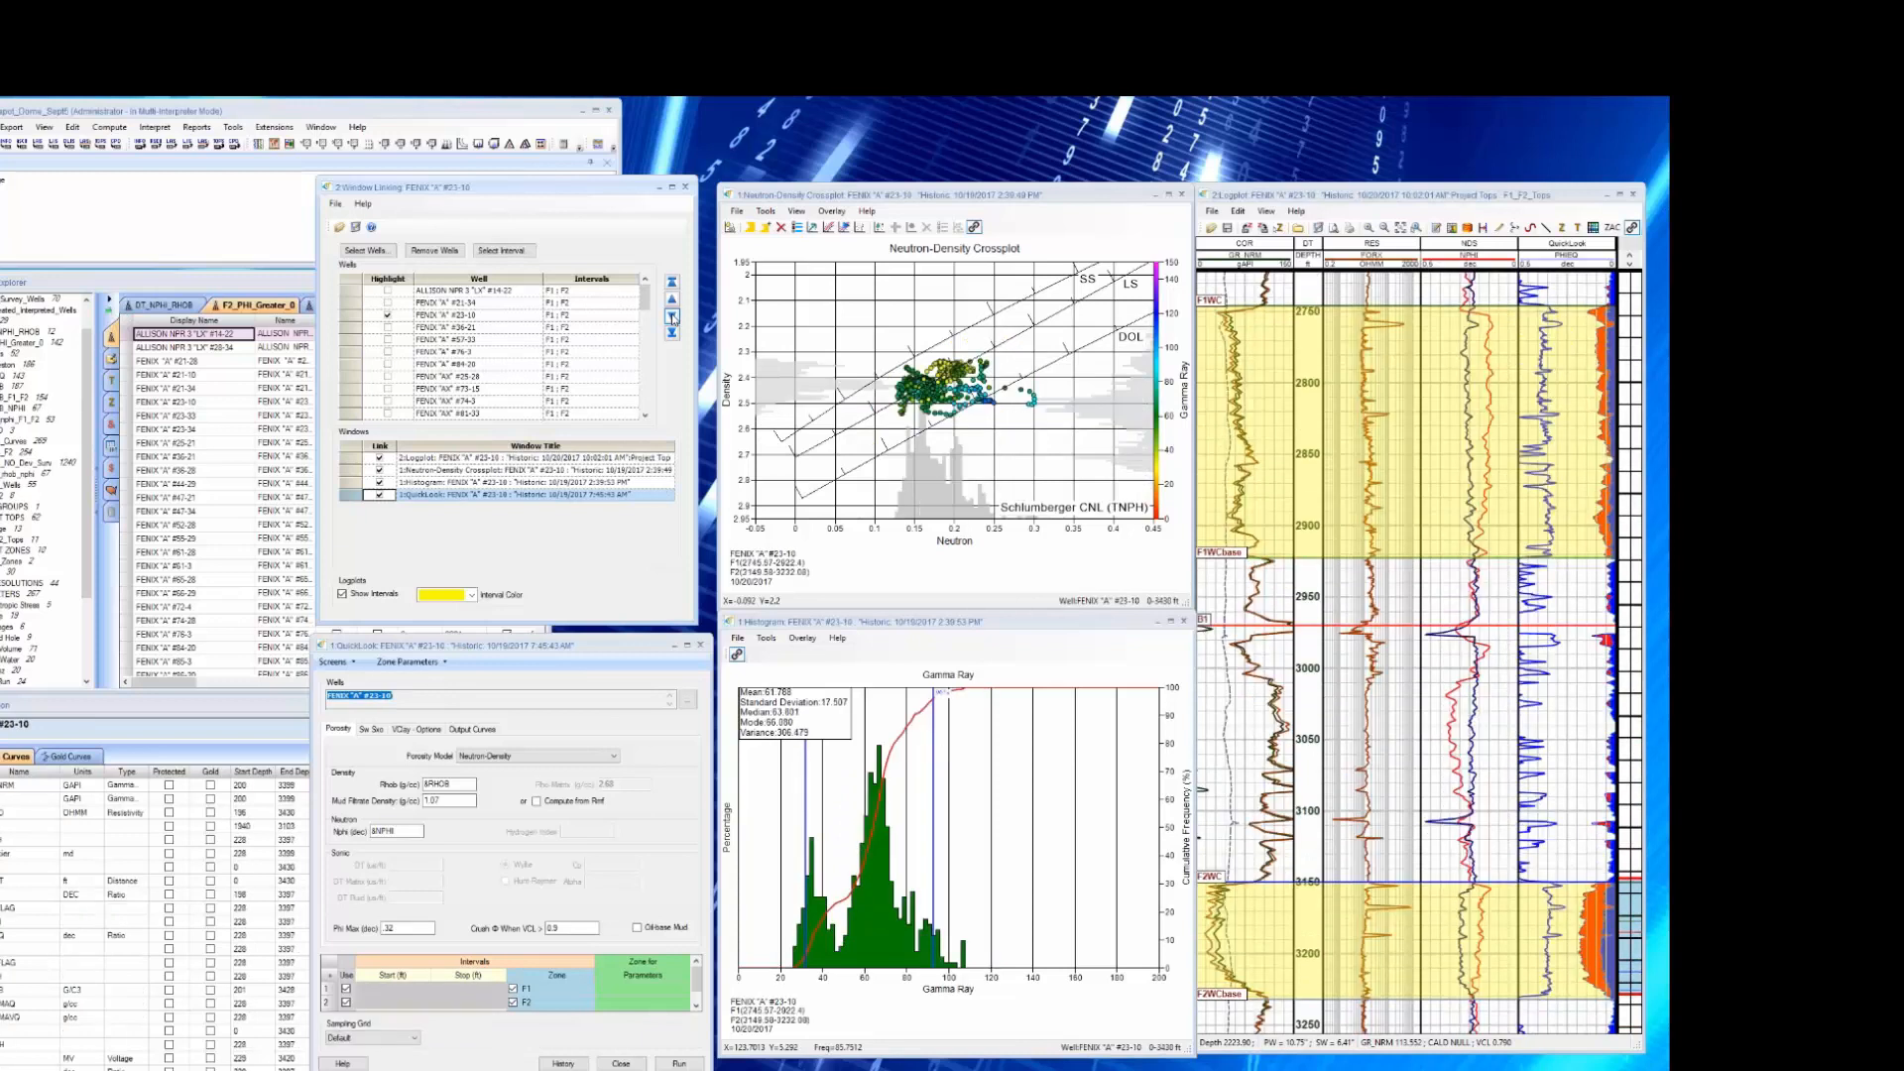
{"action": "left_click", "coordinate": [673, 318]}
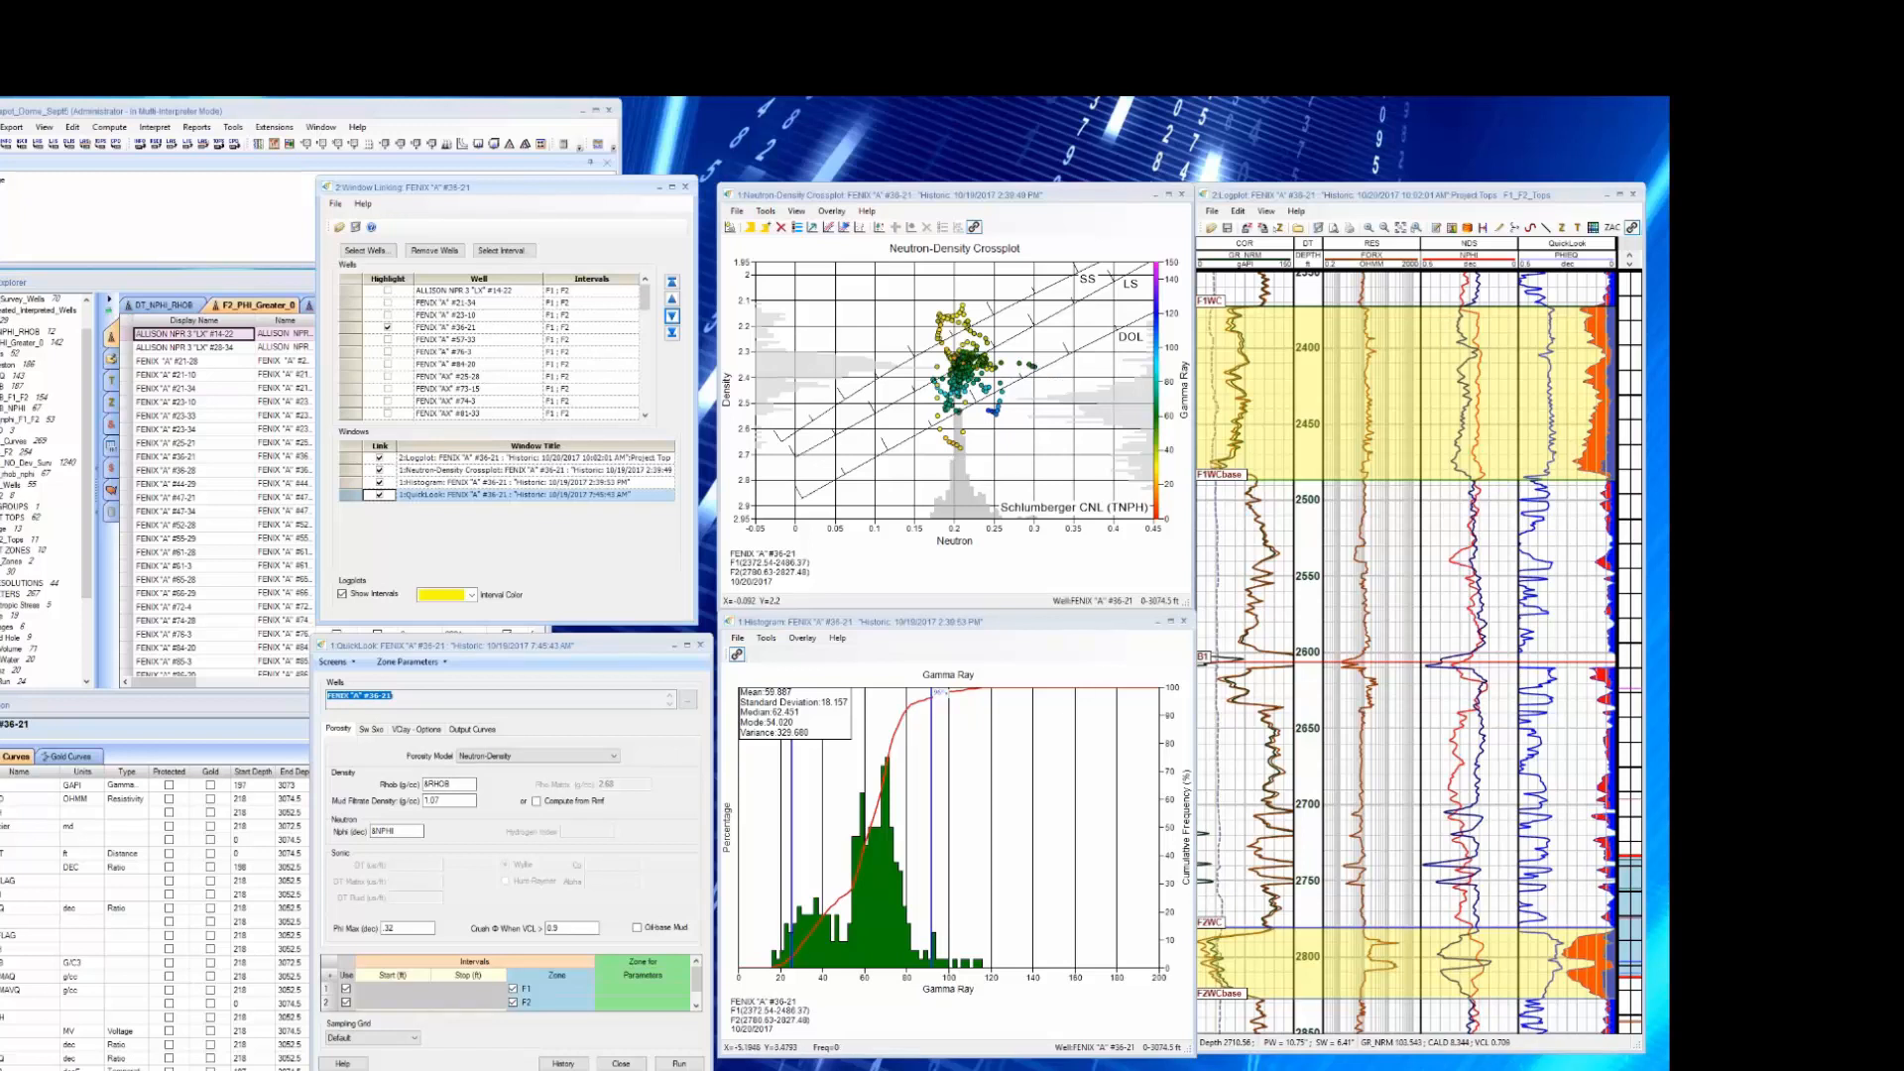
Run QuickLook on FENIX "A" #36-21 with the clay volume set to VCL*1.1, and rerun it with VCL*1.2.
{"action": "left_click", "coordinate": [415, 729]}
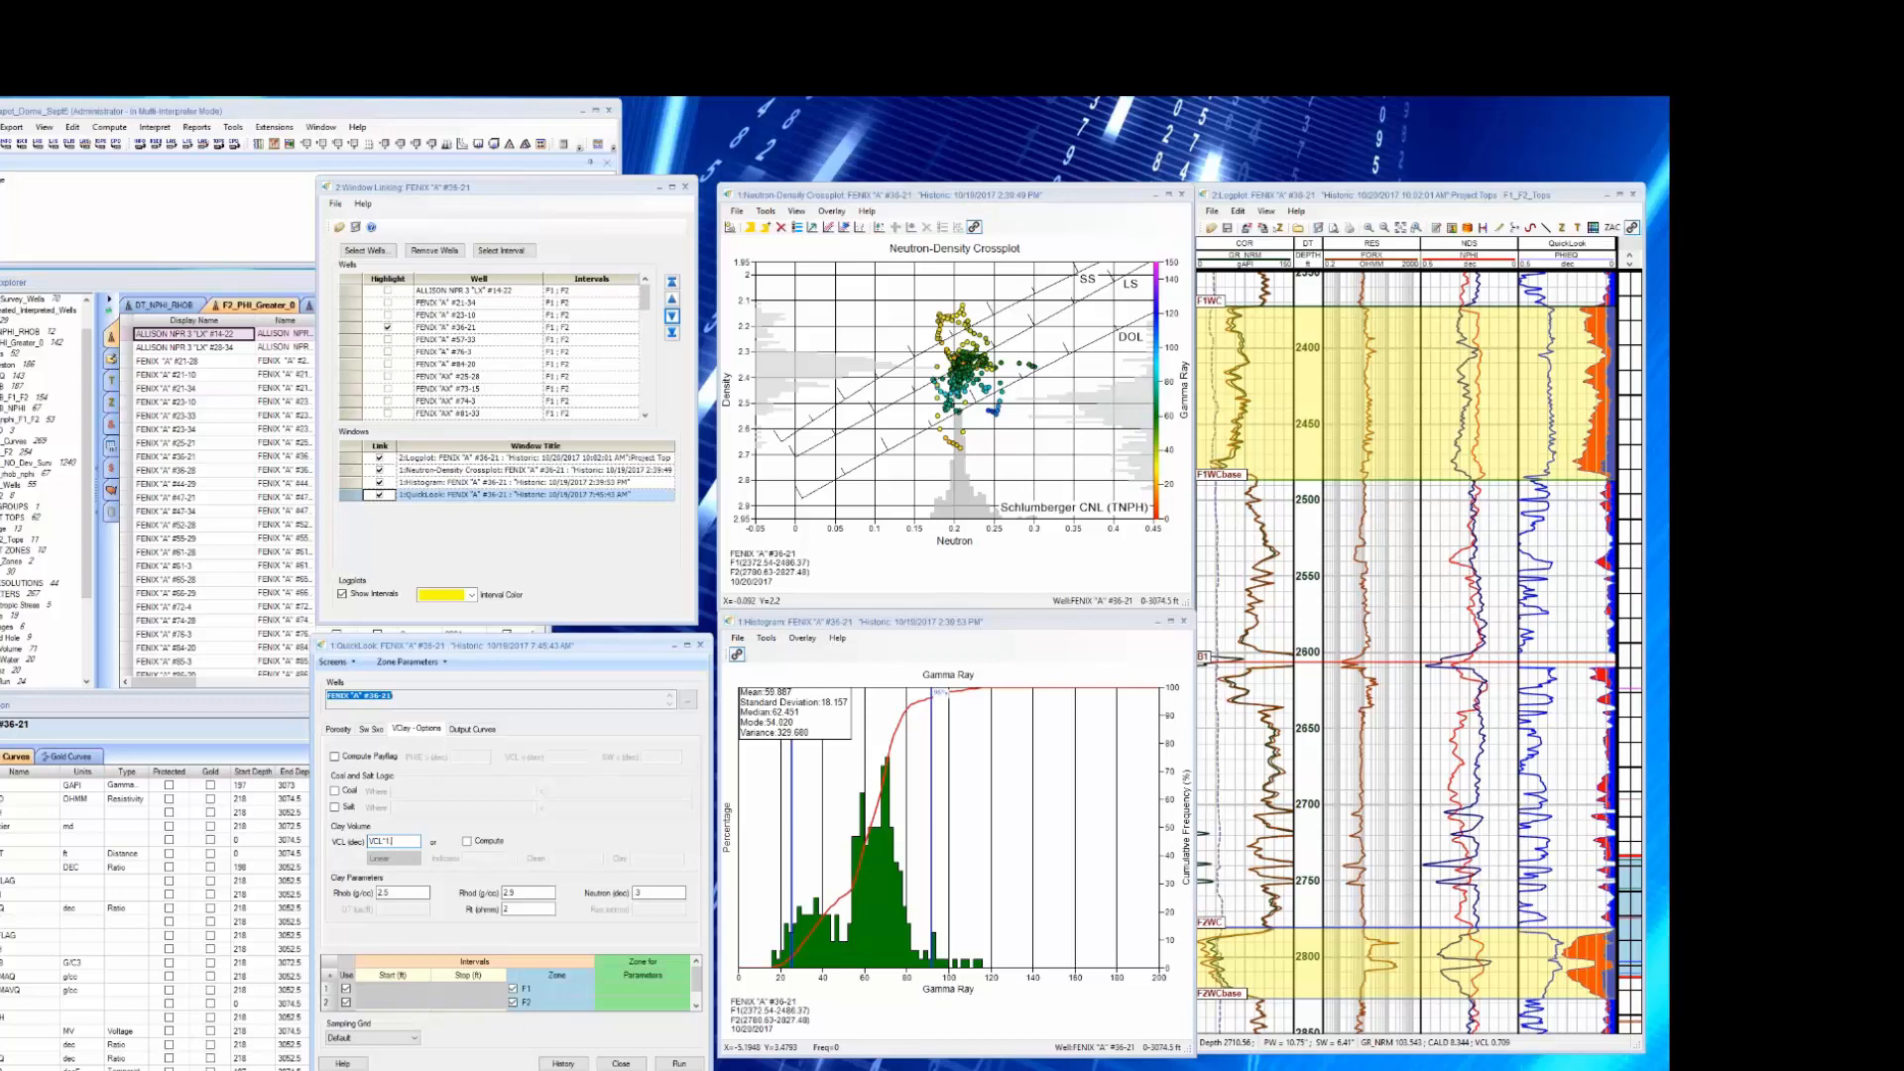
{"action": "left_click", "coordinate": [680, 1063]}
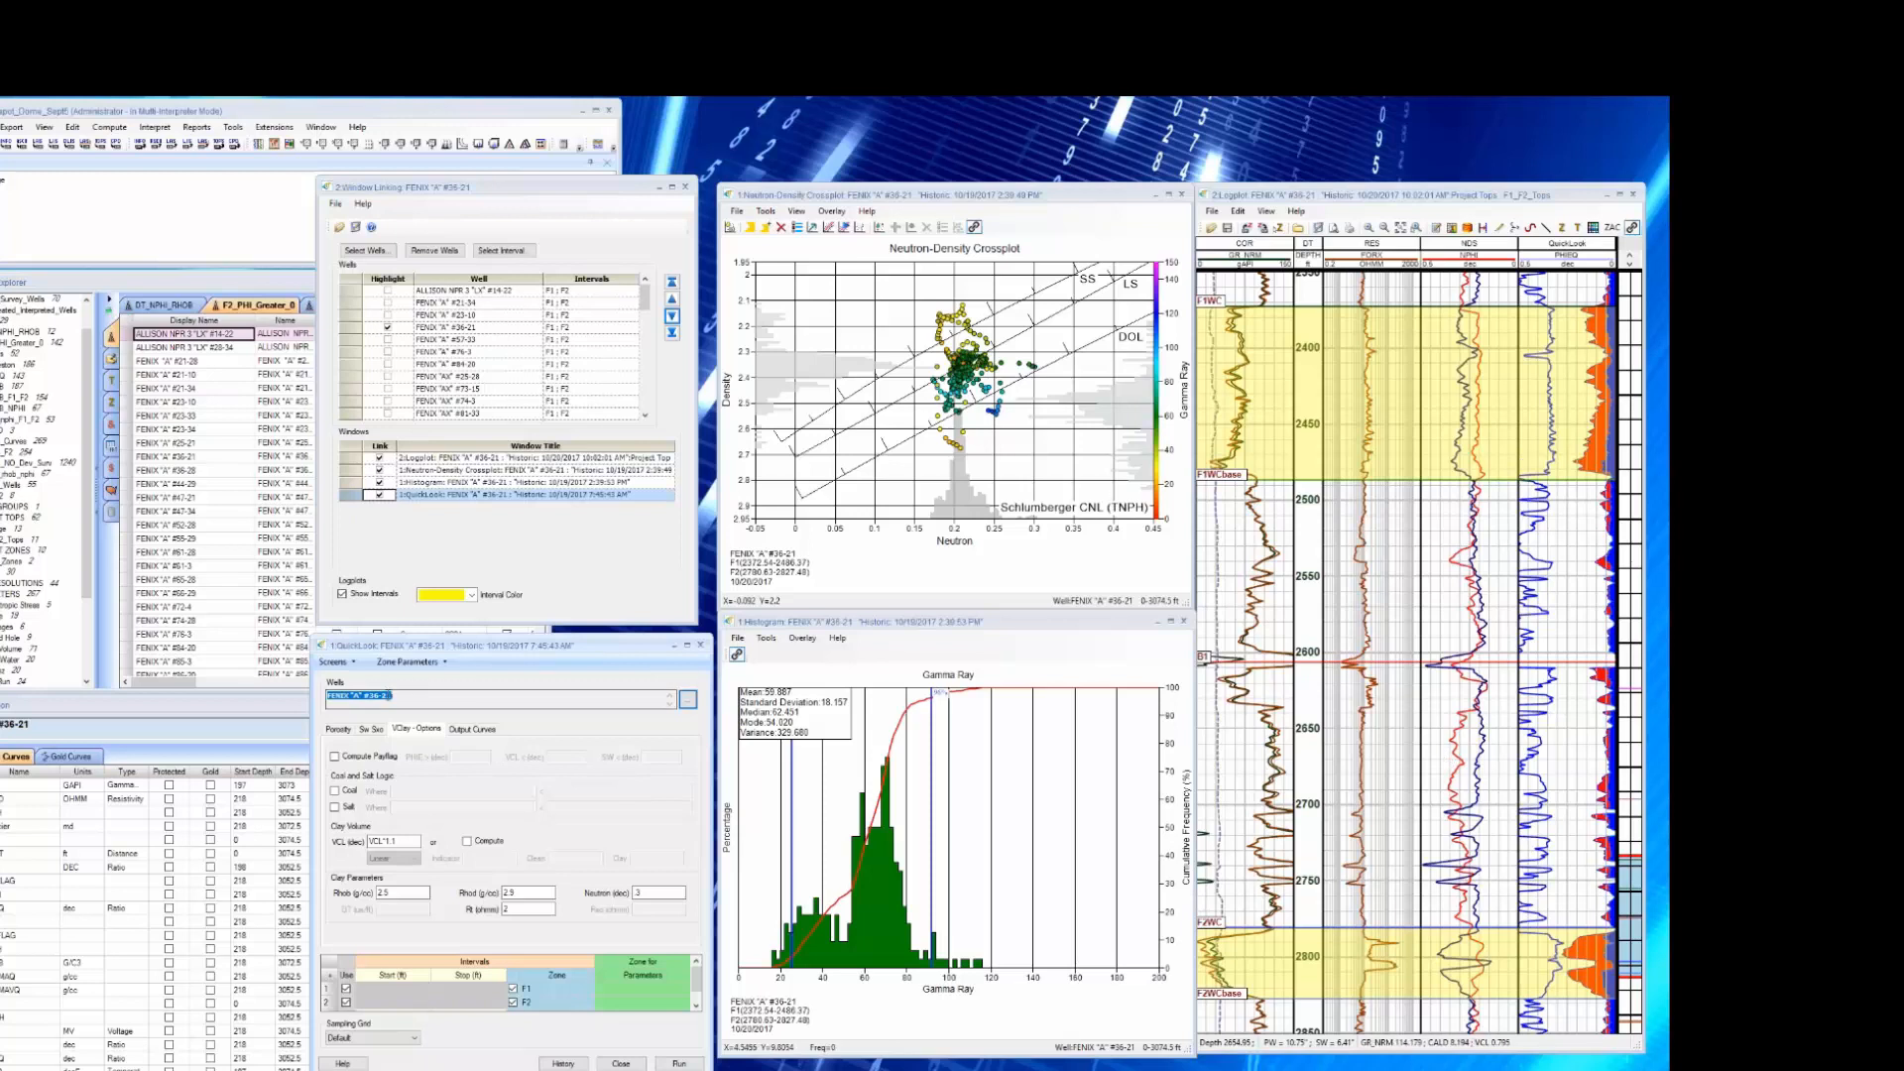
{"action": "left_click", "coordinate": [409, 838]}
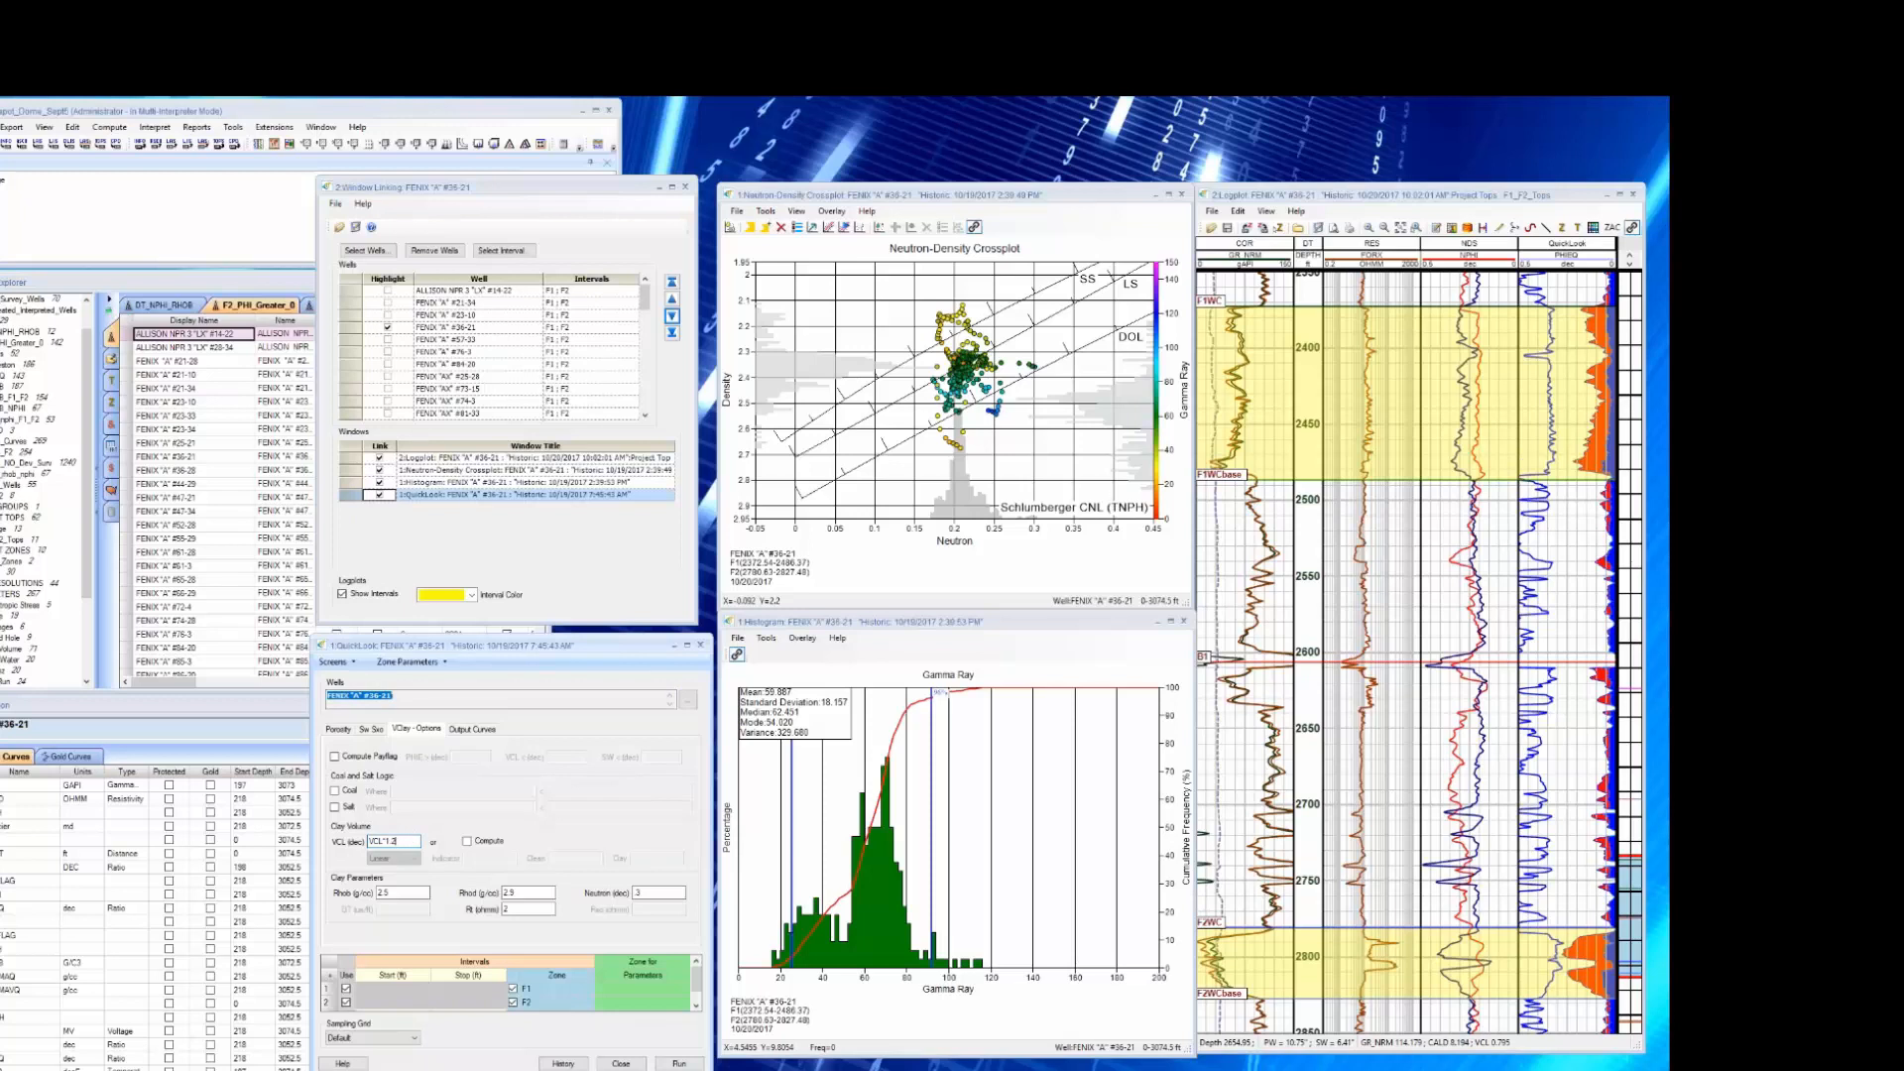
{"action": "left_click", "coordinate": [679, 1063]}
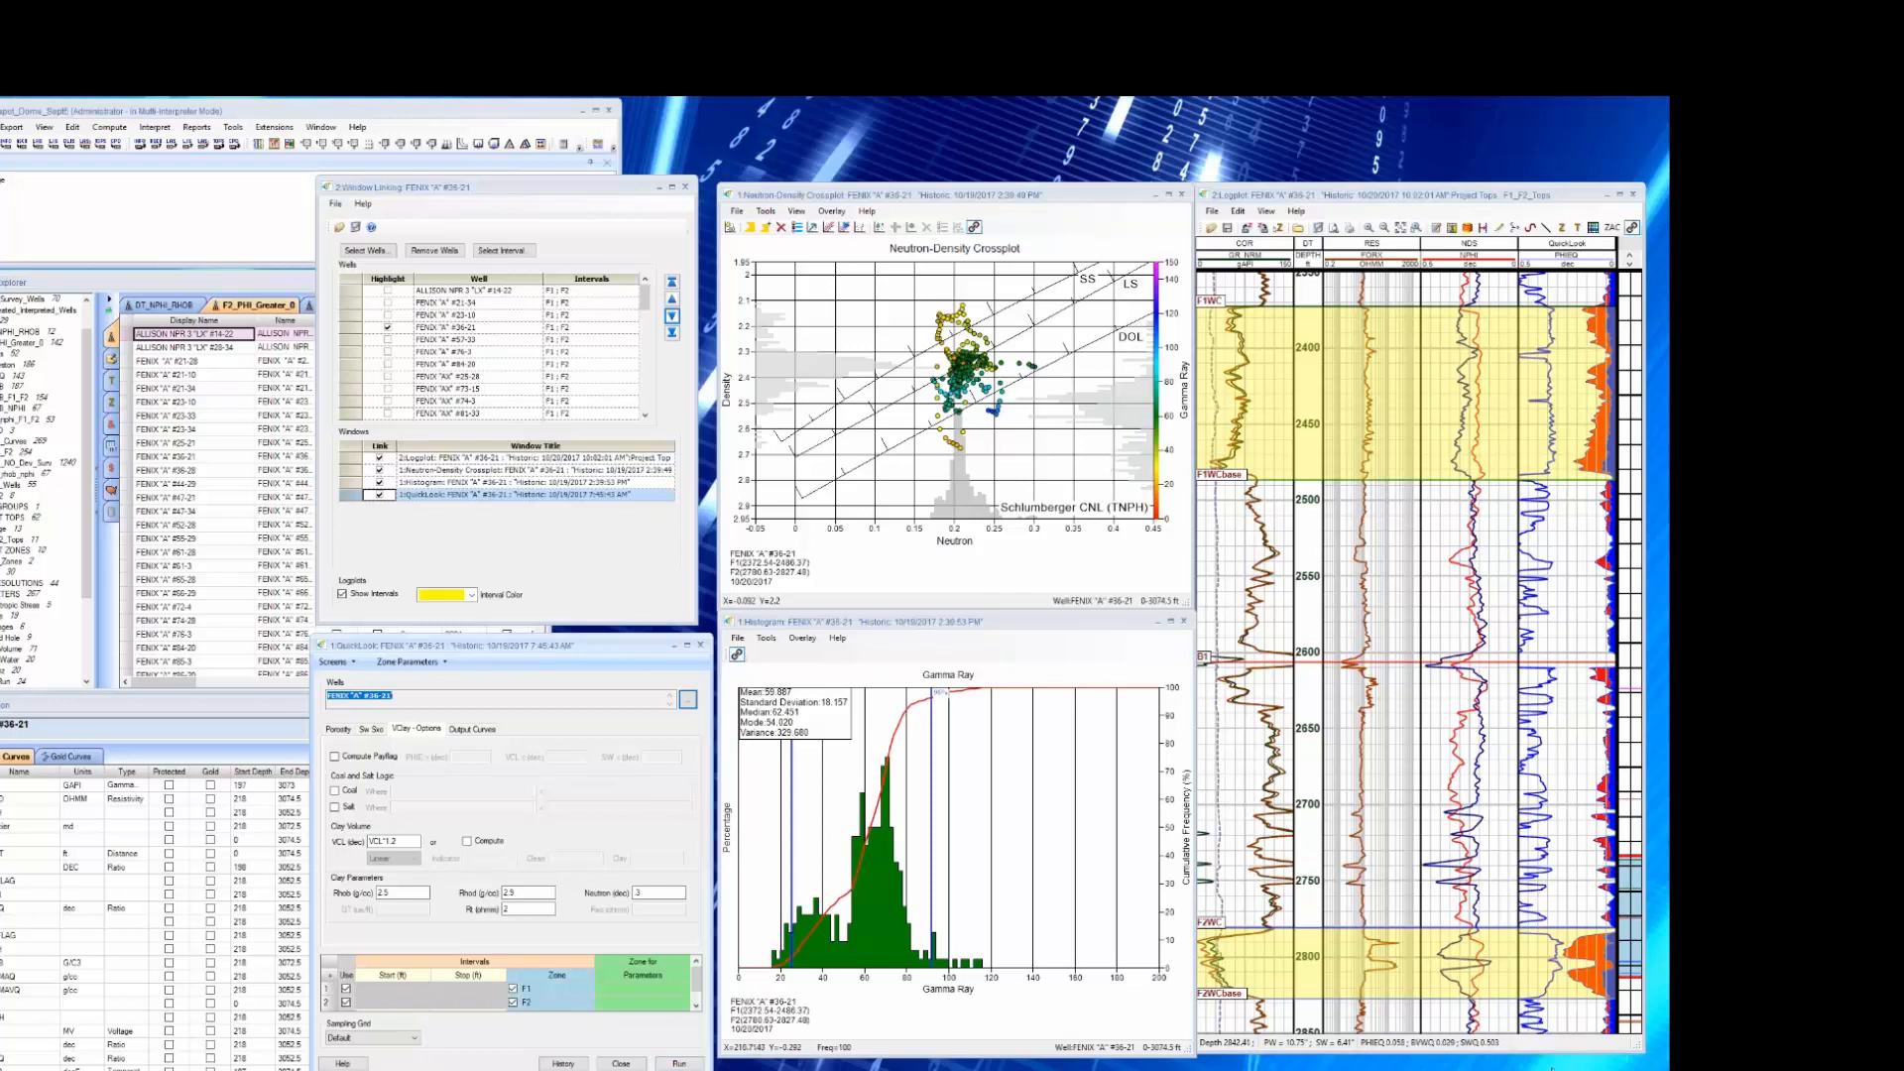
Step the linked windows onward through the following wells to FENIX "A" #84-20.
{"action": "left_click", "coordinate": [672, 317]}
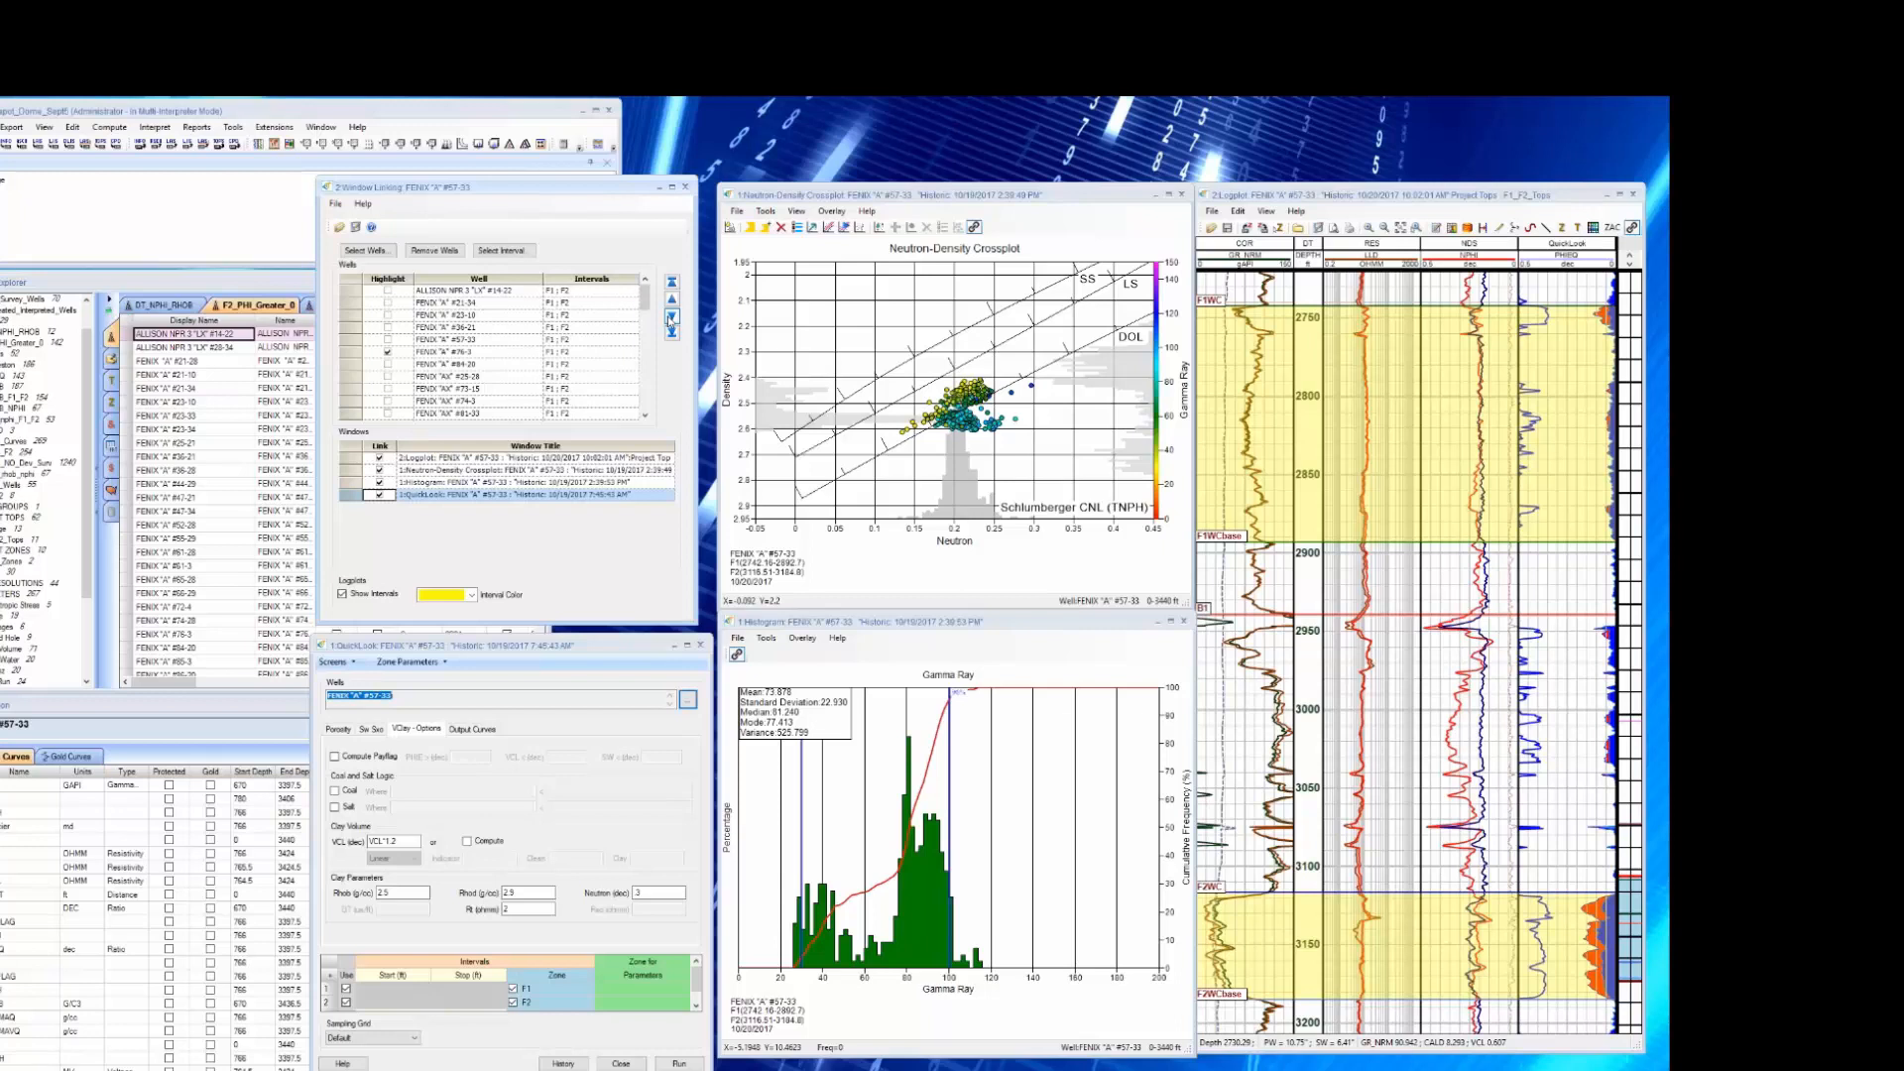
{"action": "left_click", "coordinate": [672, 318]}
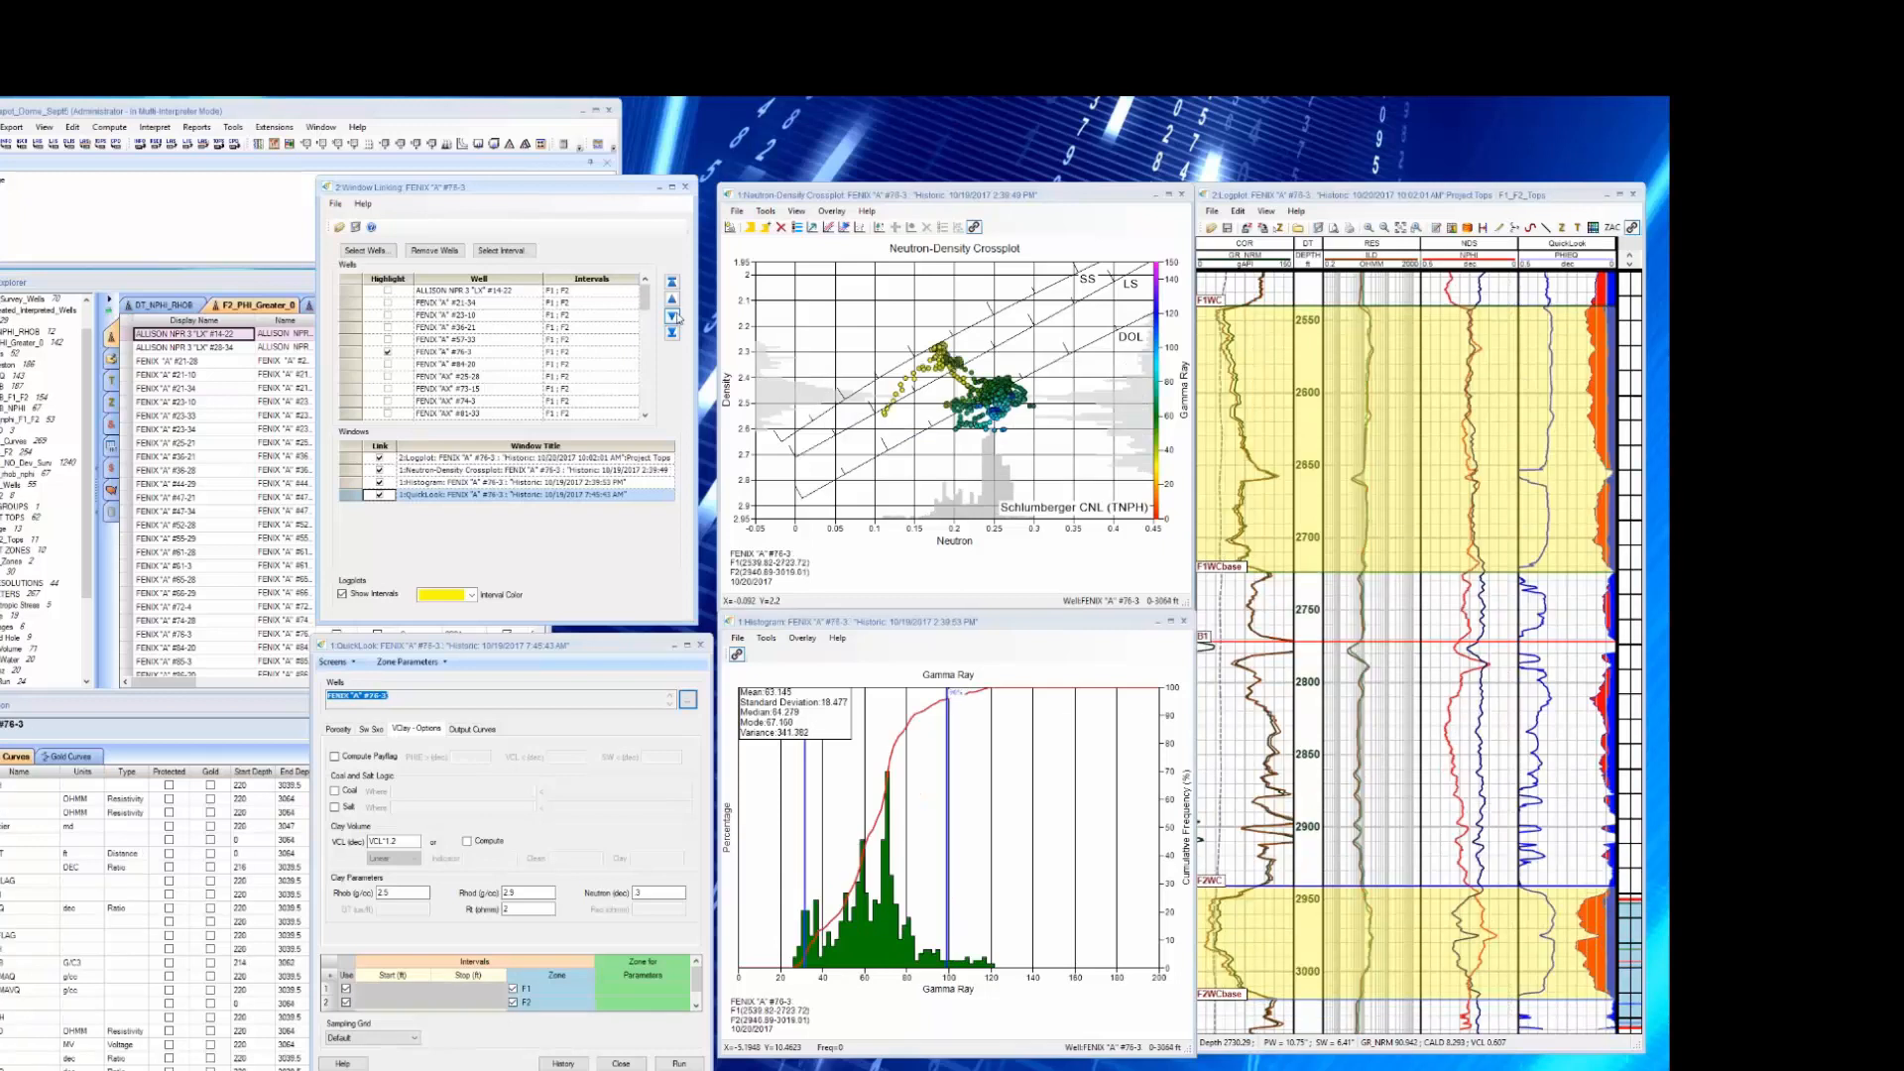
{"action": "left_click", "coordinate": [671, 317]}
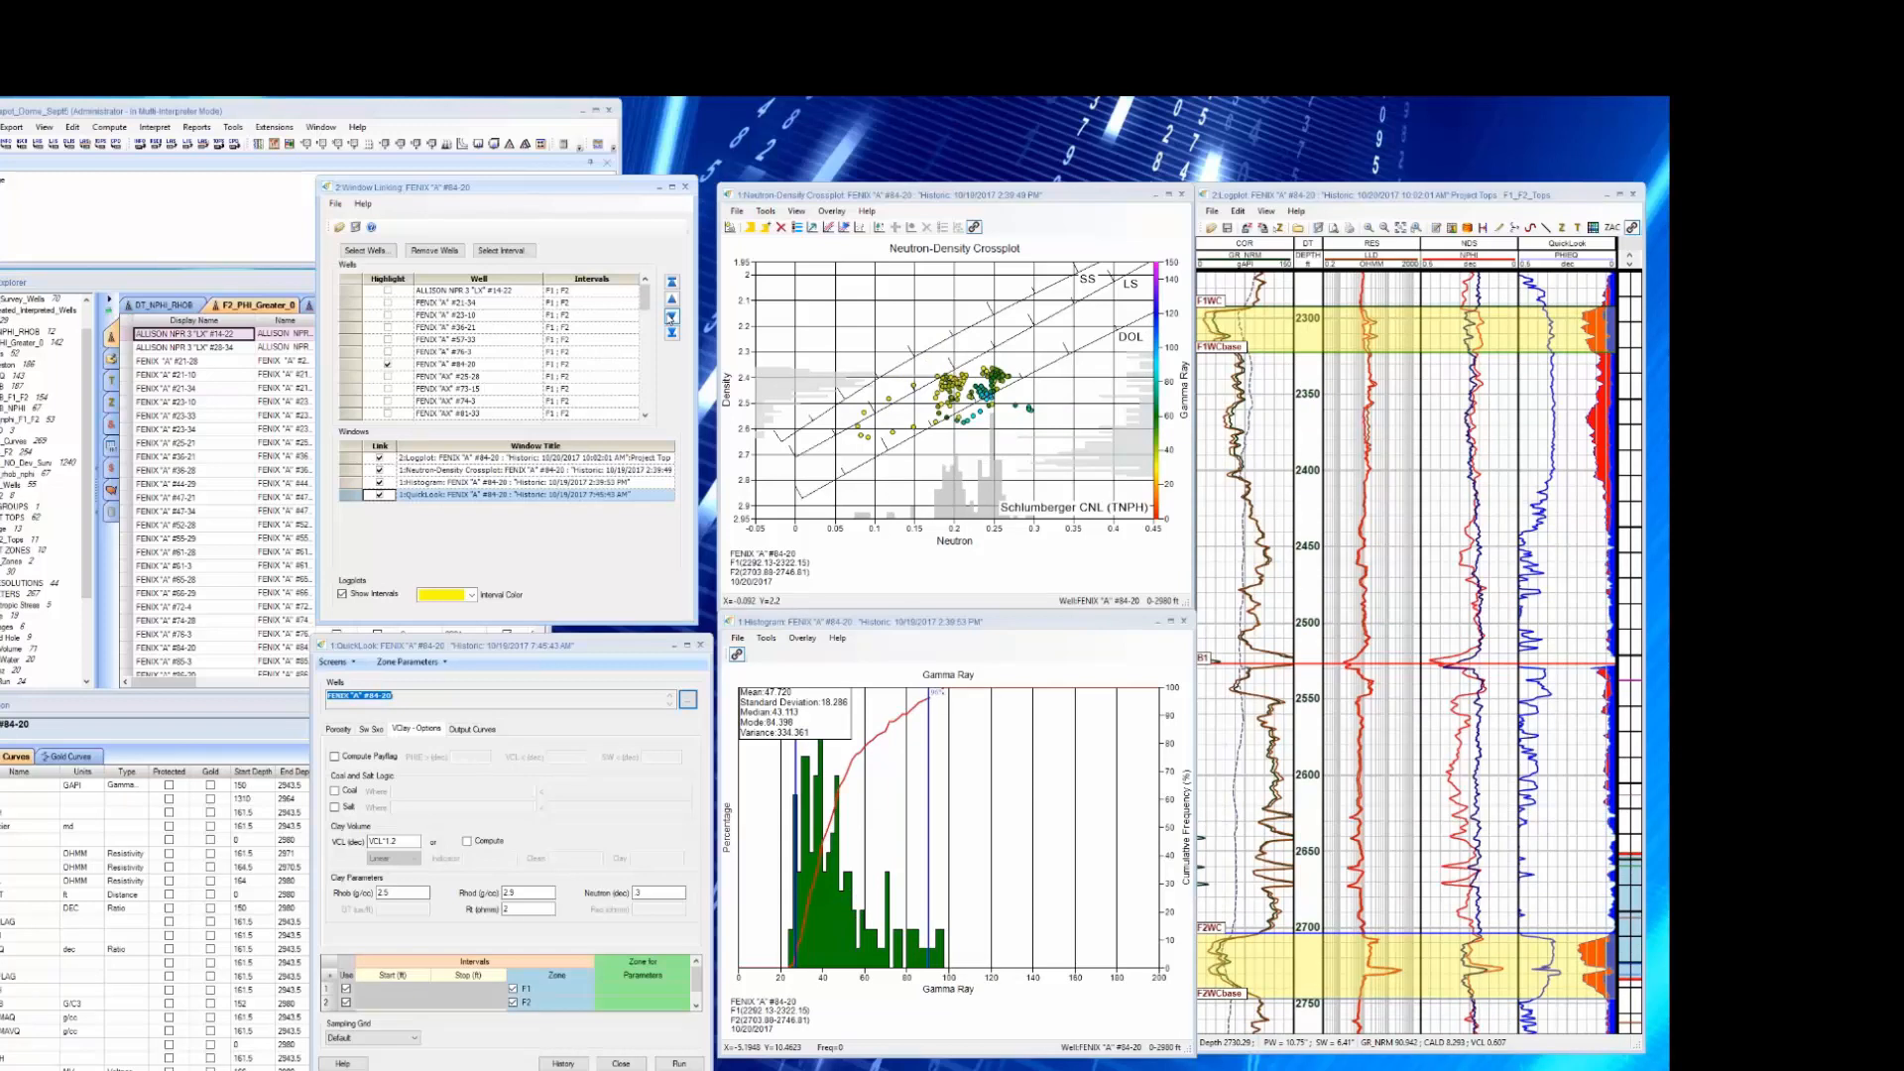
Highlight well FENIX "A" #23-10 directly in the list, followed by LAWRENCE TPX #57-3 further down.
{"action": "left_click", "coordinate": [387, 316]}
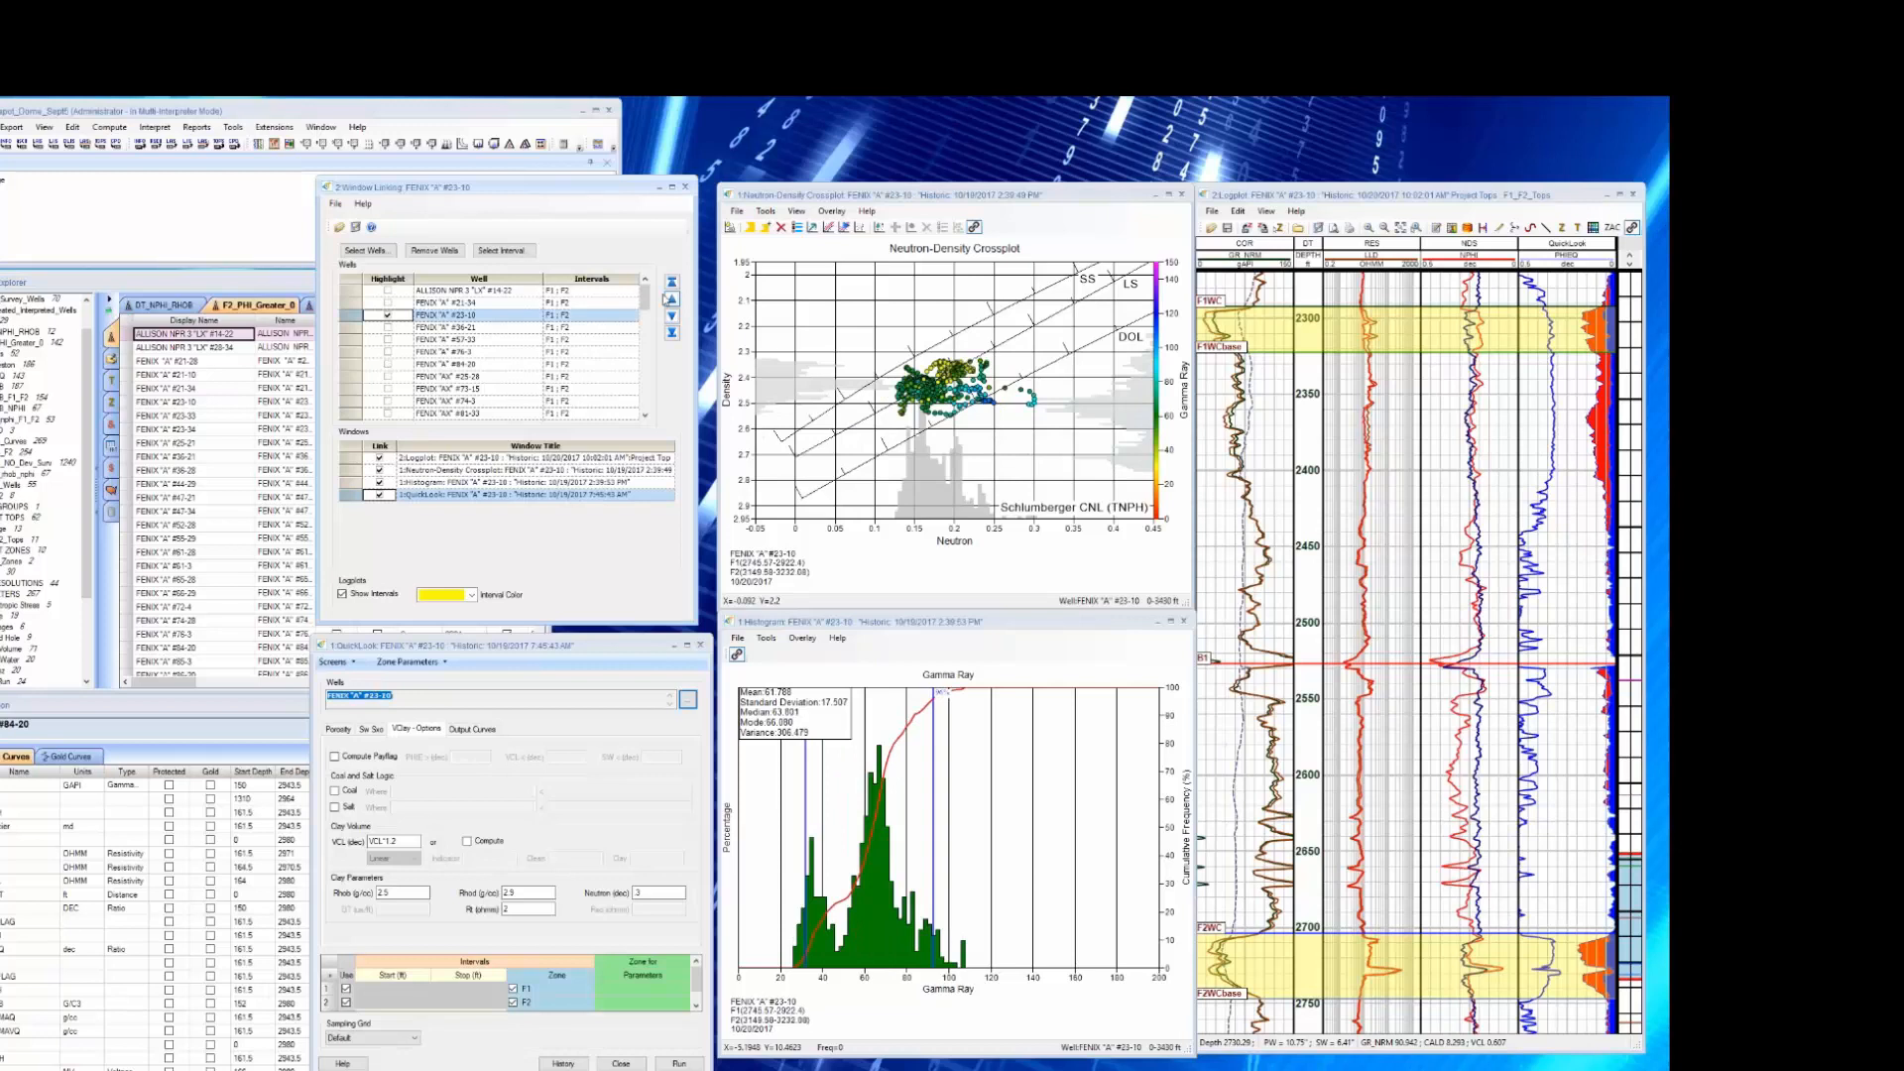
{"action": "scroll", "coordinate": [628, 390], "scroll_direction": "down", "scroll_amount": 3}
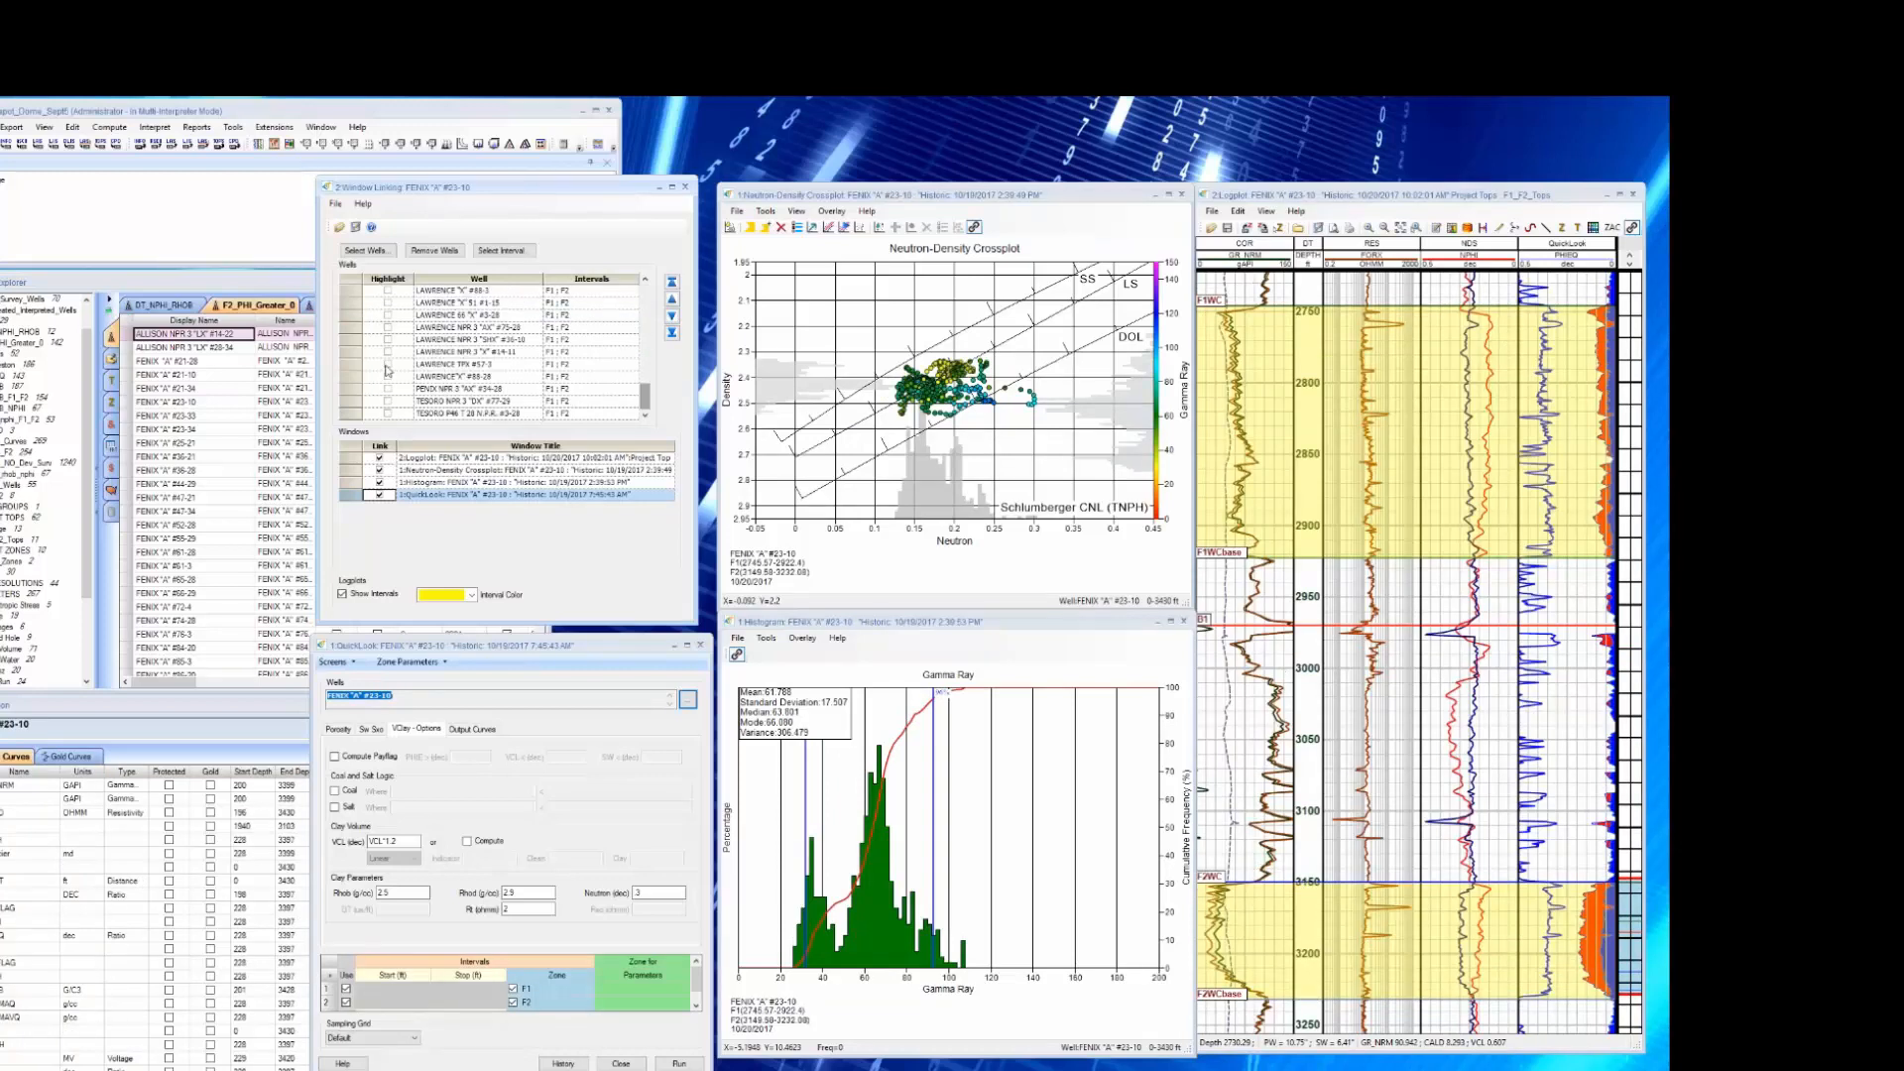
{"action": "left_click", "coordinate": [388, 365]}
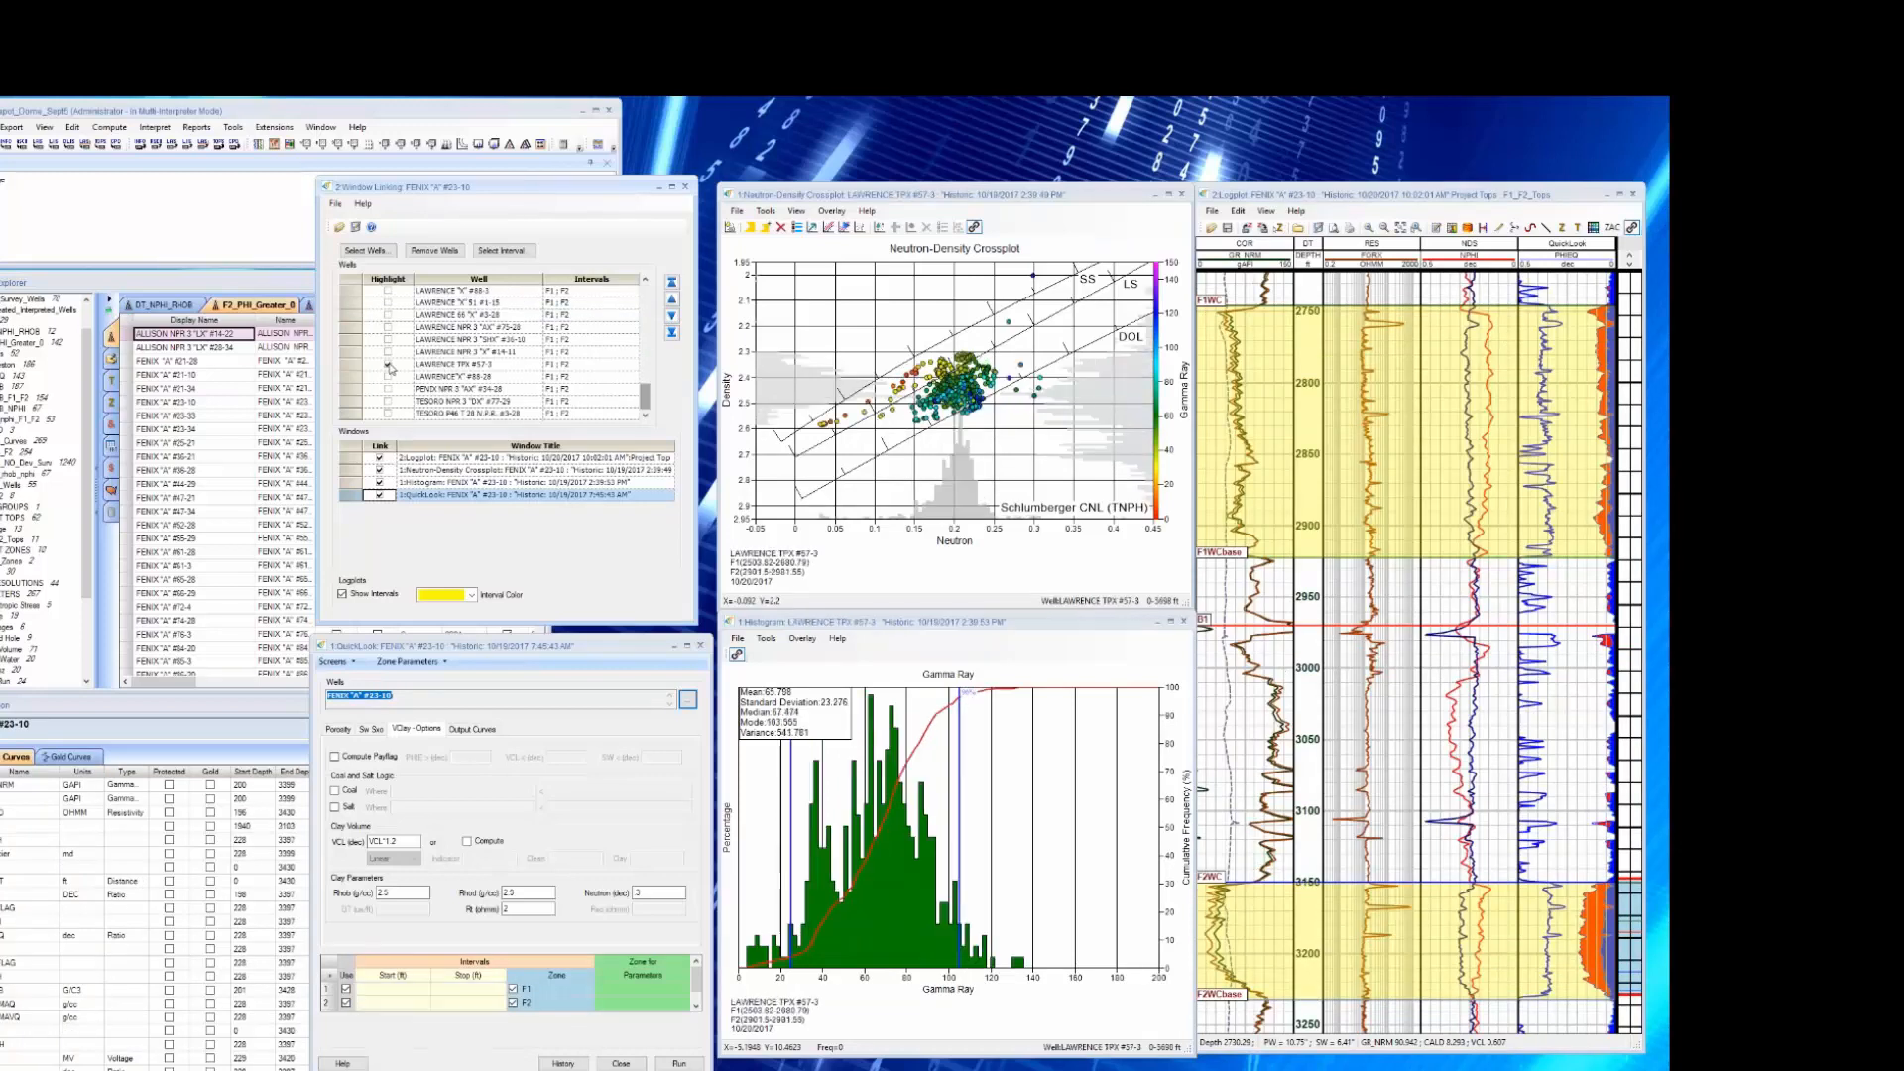